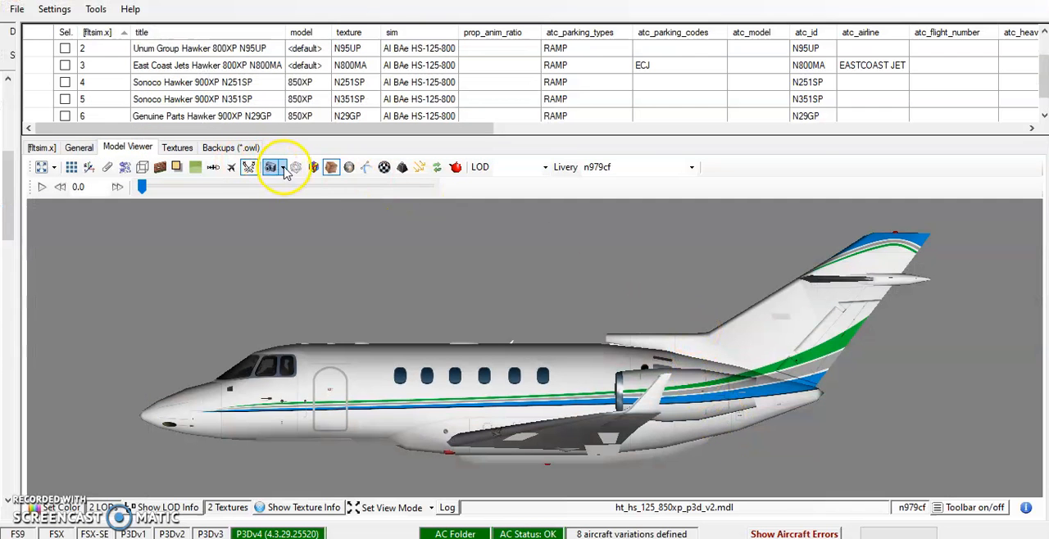
Examine the engine nacelles from above and the aircraft from below in the 3D model preview.
click(284, 169)
click(291, 186)
drag(665, 393, 480, 433)
scroll(480, 430, up, 5)
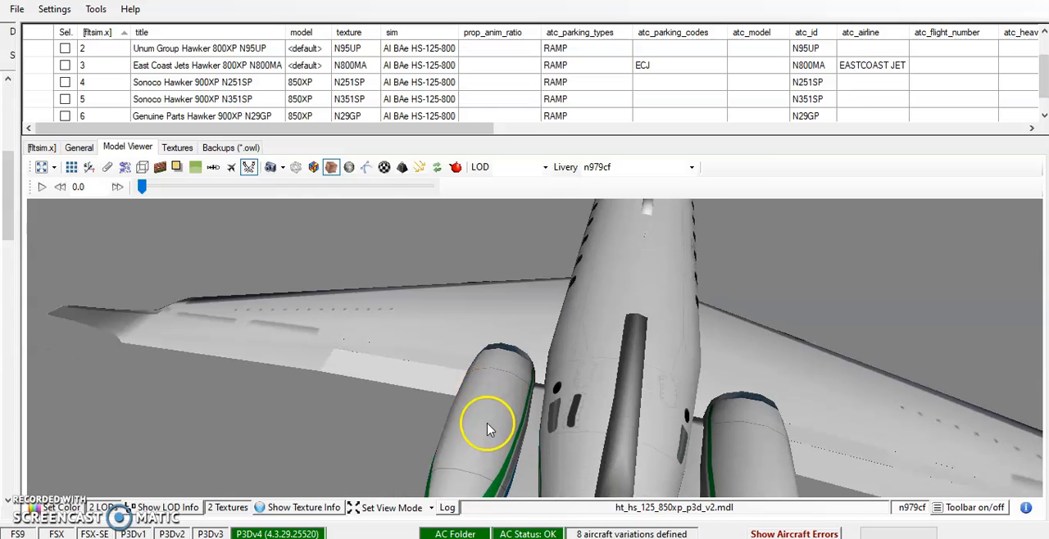
scroll(489, 425, up, 4)
scroll(499, 425, up, 3)
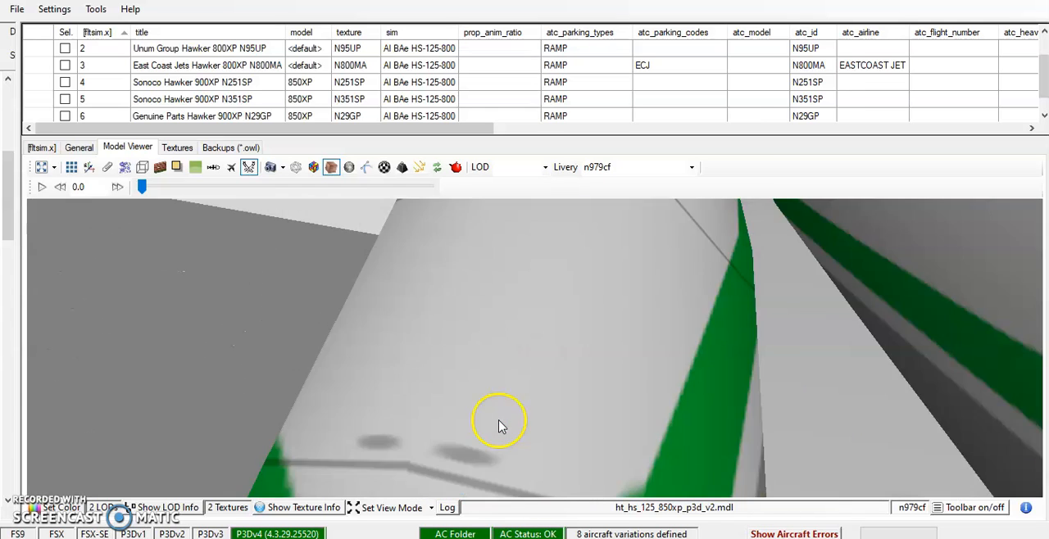
scroll(499, 426, down, 5)
drag(697, 417, 522, 283)
scroll(650, 336, down, 4)
scroll(541, 318, down, 1)
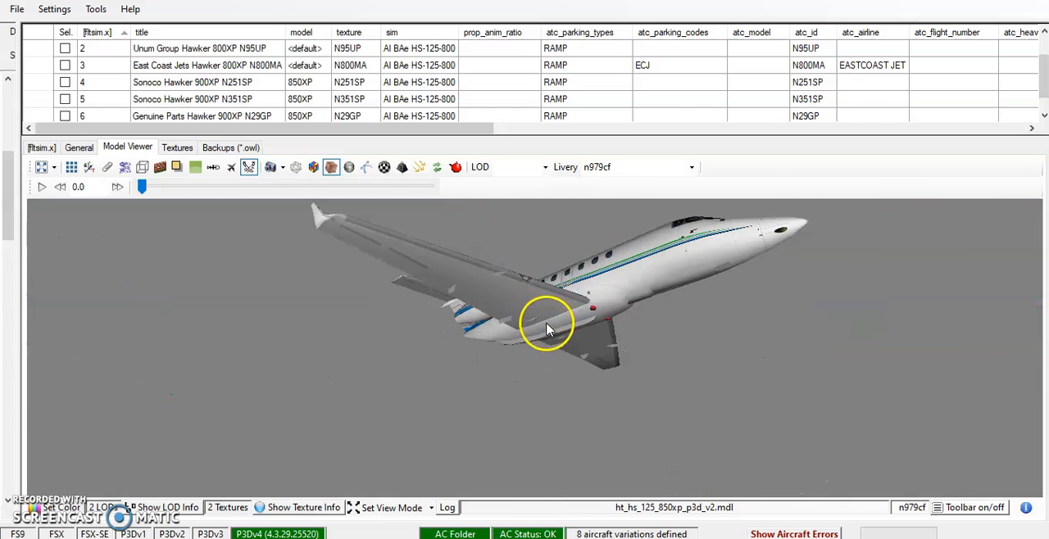
drag(547, 324, 350, 401)
Show the aircraft model in side view and compare its stripes with the N979CF reference photo.
click(283, 170)
click(297, 218)
scroll(544, 368, up, 5)
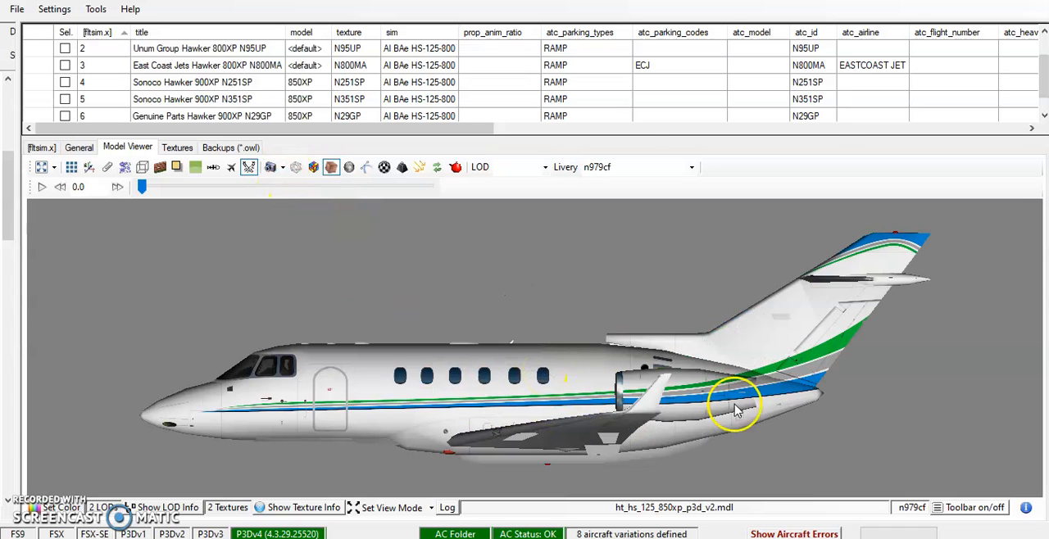
scroll(623, 377, up, 1)
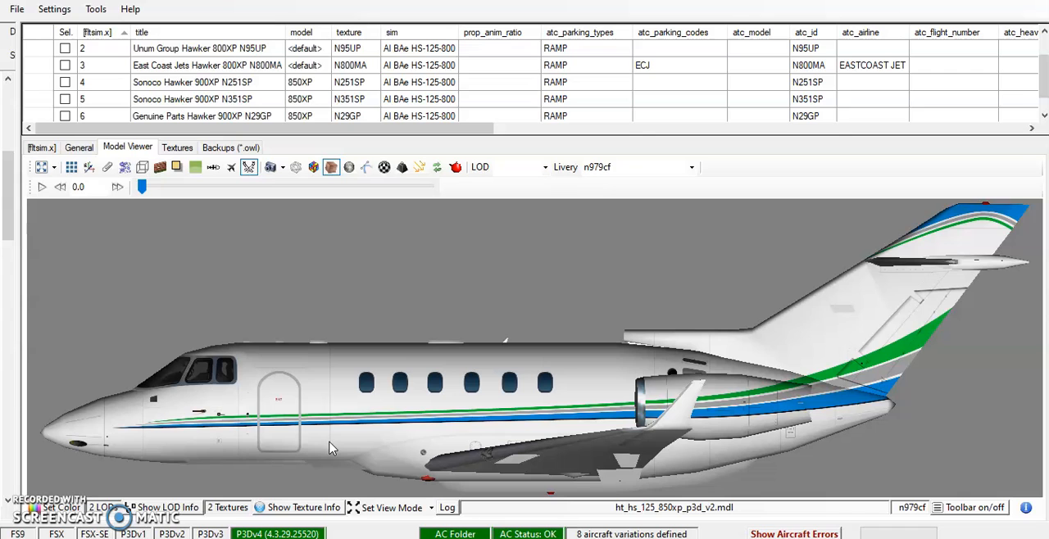
key(alt+Tab)
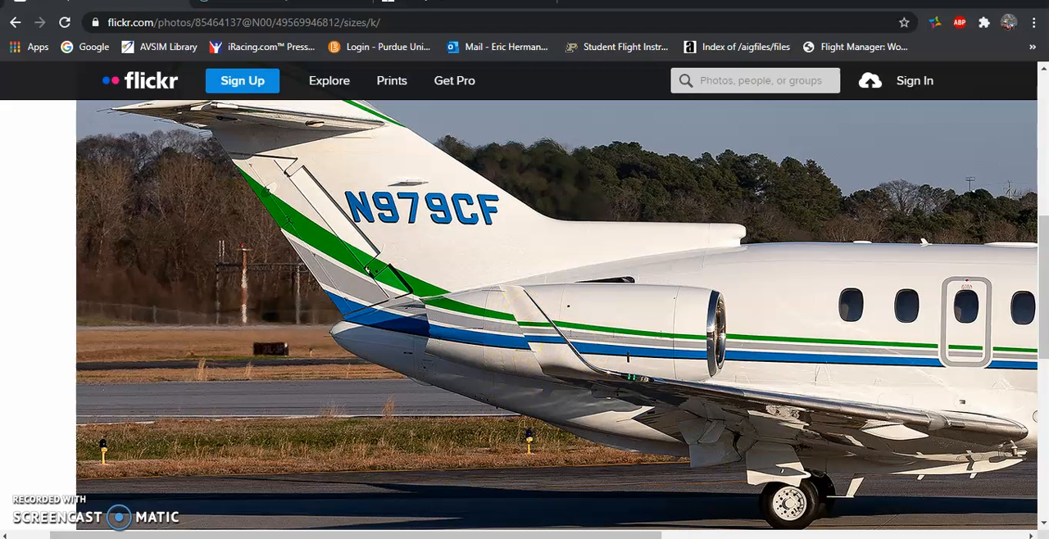
key(alt+Tab)
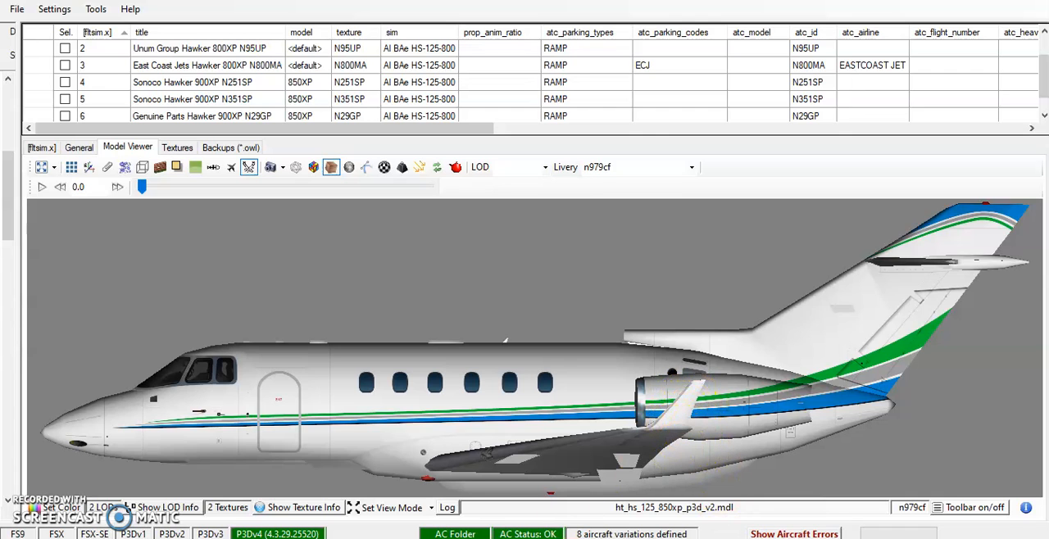
key(alt+Tab)
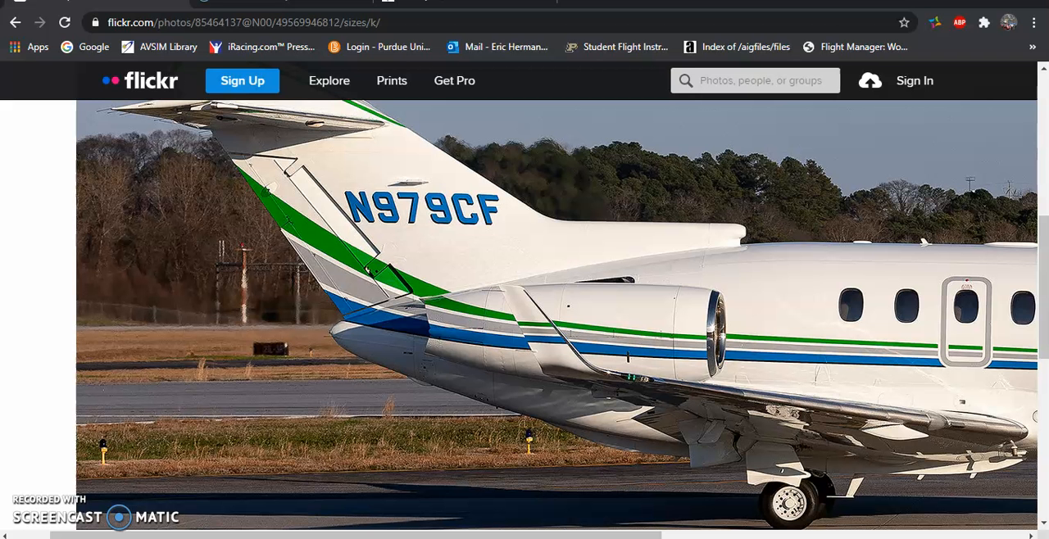
key(alt+Tab)
key(alt+Tab)
key(alt+Tab)
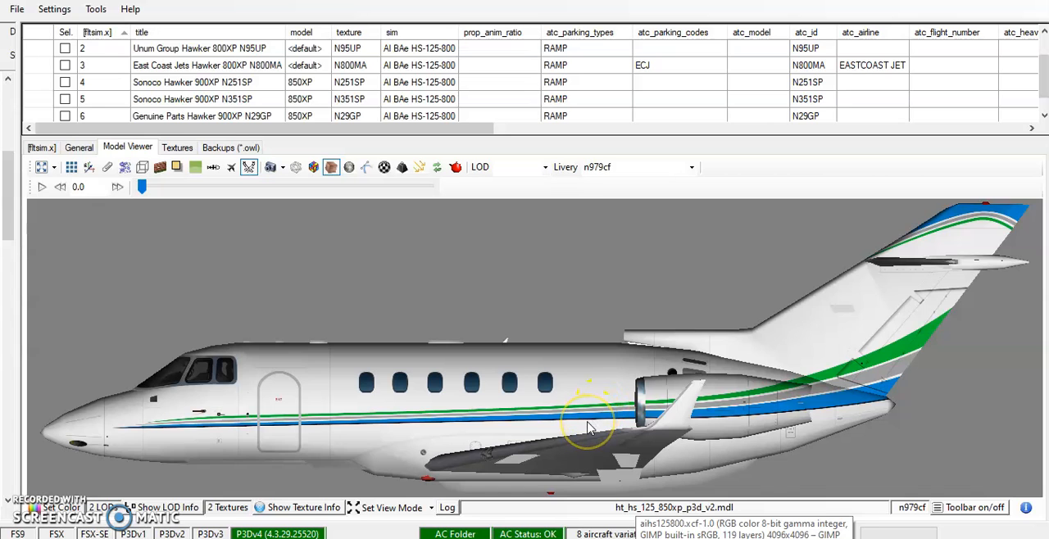
click(561, 538)
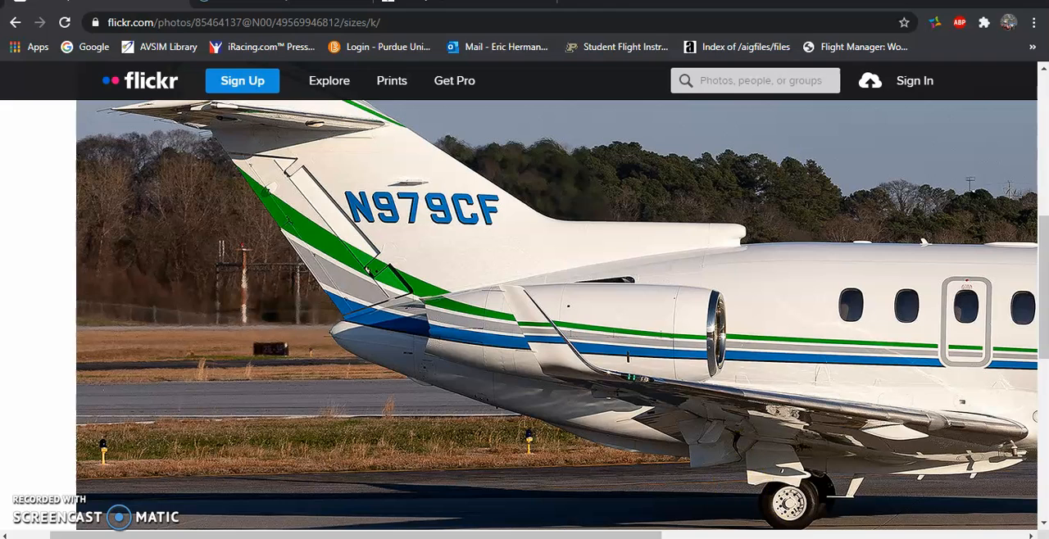
Switch to the texture file in GIMP, bring the winglet textures into view and collapse the Paint layer group.
click(725, 537)
scroll(669, 327, down, 7)
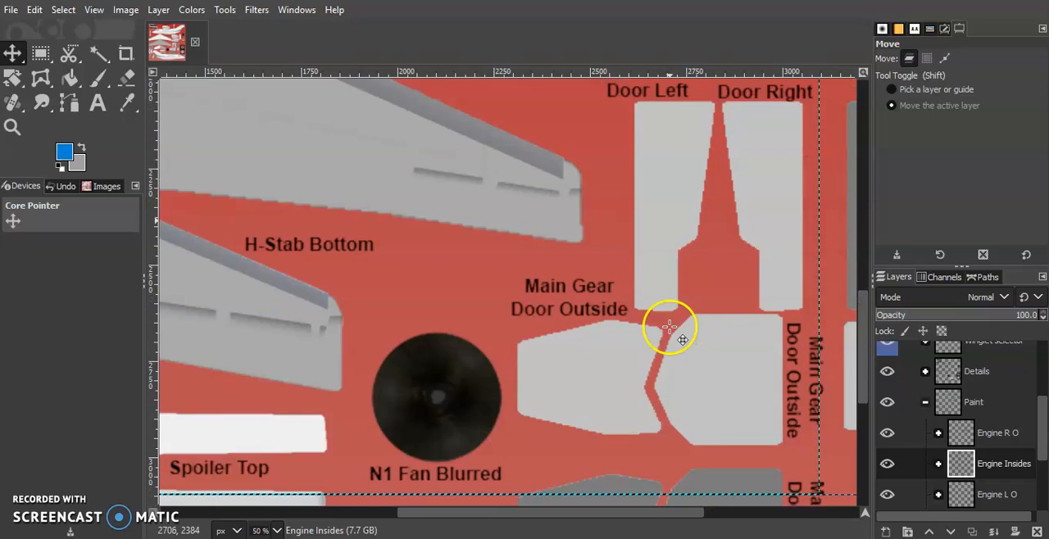
scroll(669, 327, left, 8)
scroll(669, 327, up, 8)
scroll(669, 327, down, 6)
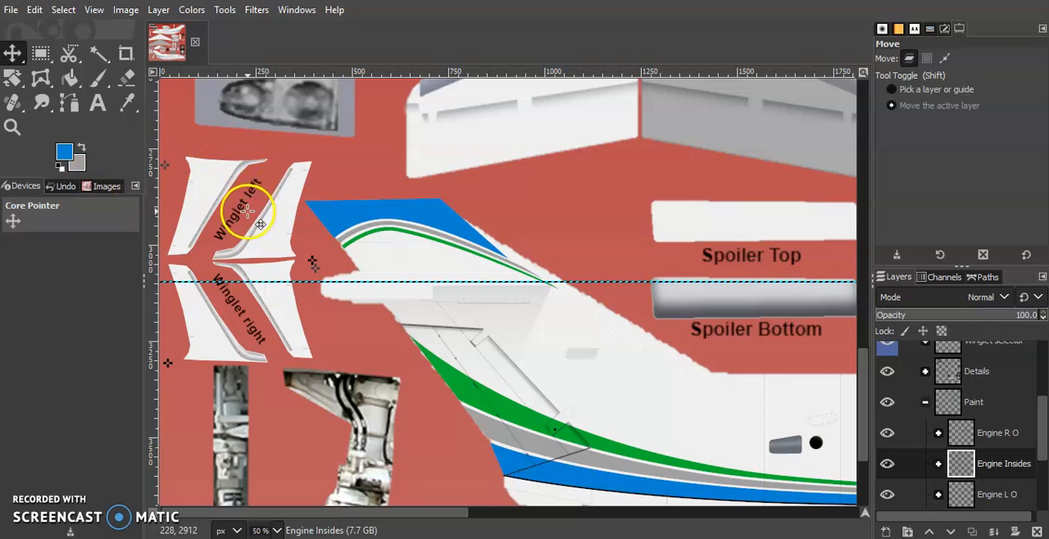
click(925, 402)
scroll(918, 426, up, 1)
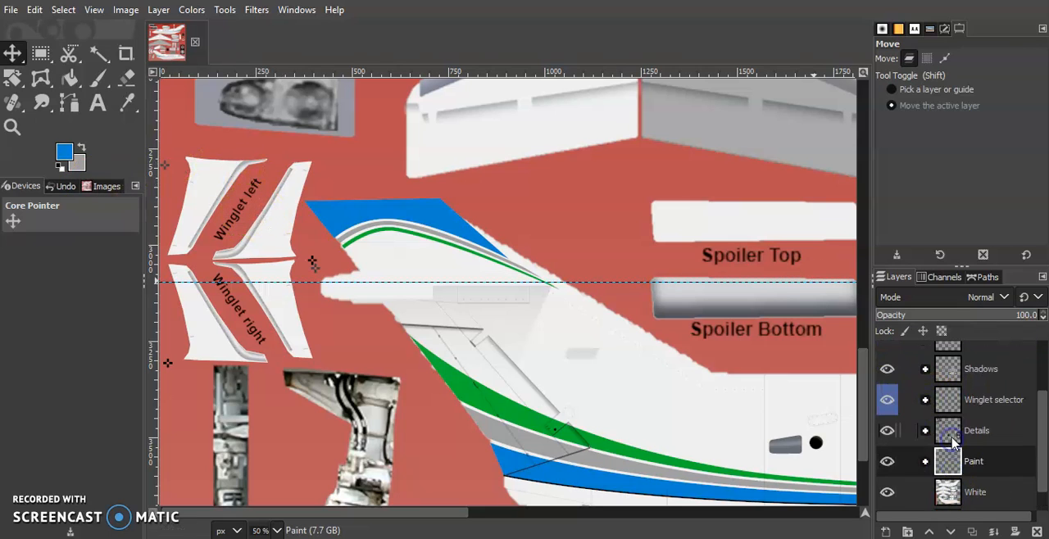
Expand the Winglet selector layer group and its Hawker 850XP - 900XP winglets subgroup.
click(926, 399)
scroll(934, 426, down, 2)
click(938, 434)
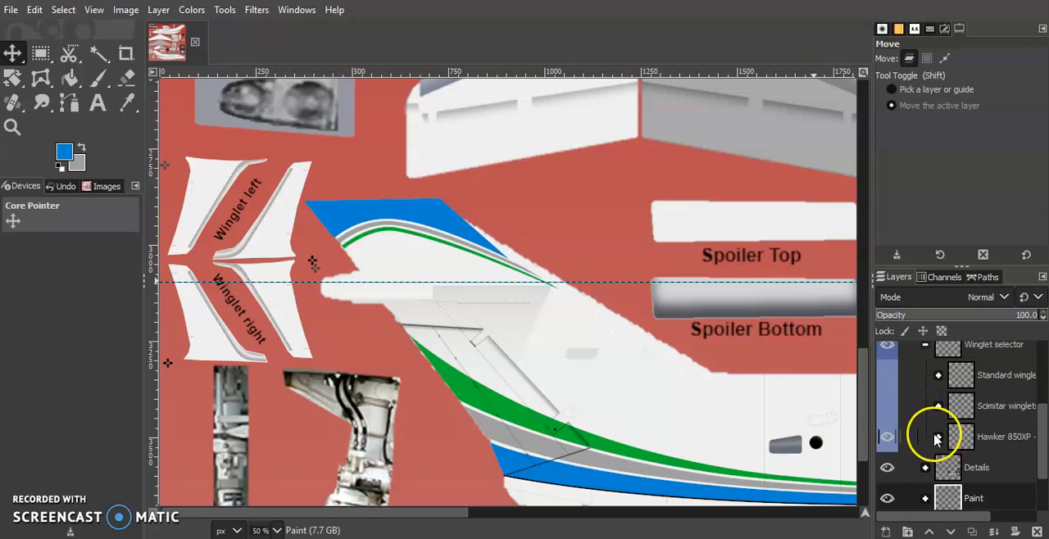
scroll(943, 438, down, 1)
scroll(957, 445, down, 1)
click(996, 385)
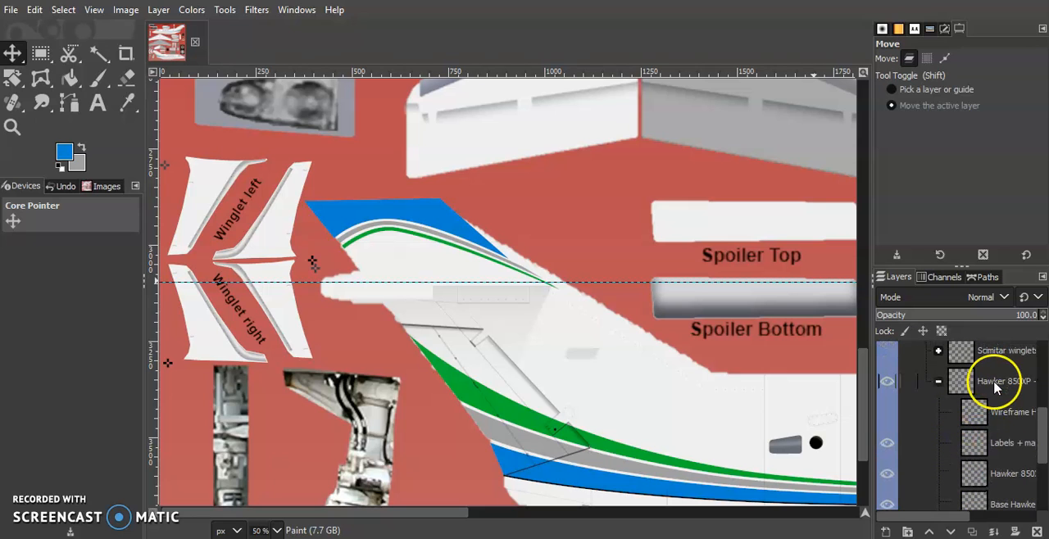
scroll(926, 410, down, 1)
drag(943, 515, 976, 509)
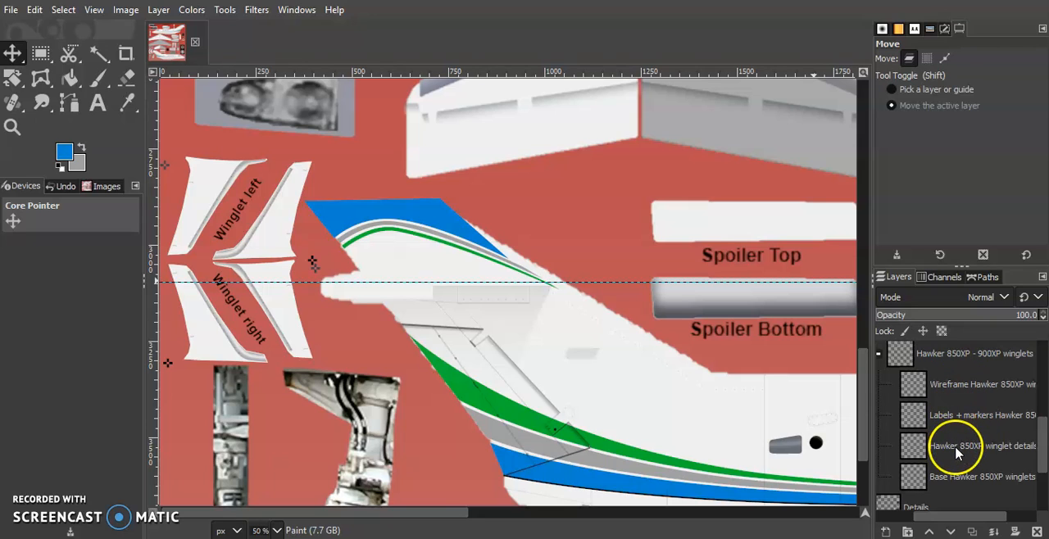
Add a layer group named Paint between the Hawker 850XP winglet details layer and the base winglets layer.
click(976, 447)
click(908, 532)
mouse_move(963, 464)
mouse_down()
mouse_move(959, 514)
mouse_move(943, 496)
mouse_move(947, 454)
mouse_up()
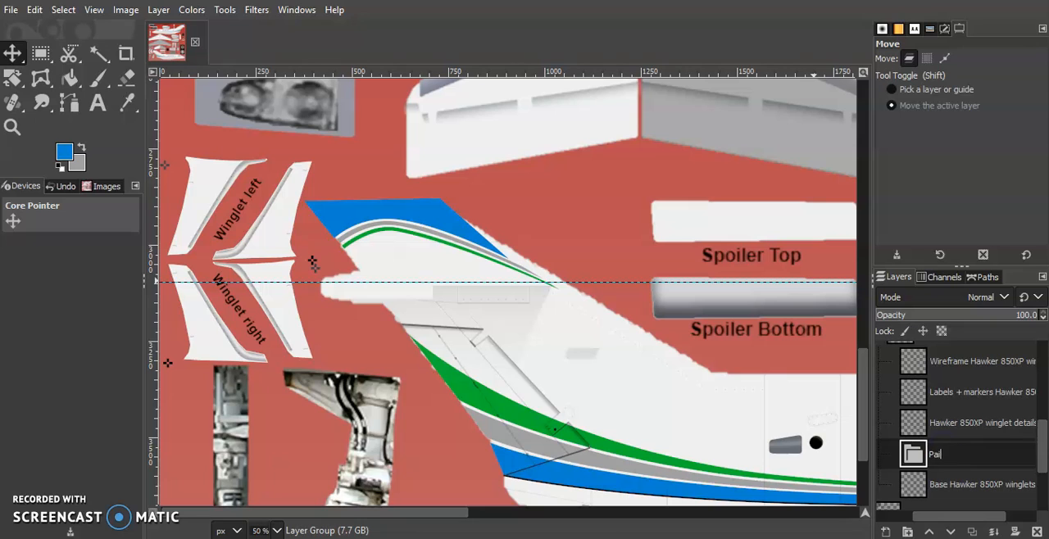
scroll(959, 459, up, 3)
scroll(951, 471, down, 3)
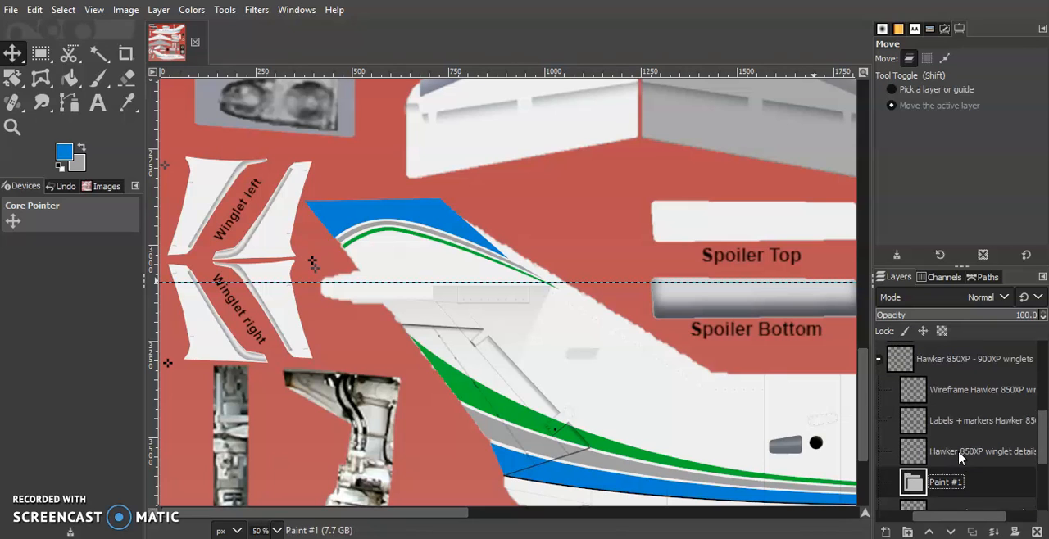
drag(933, 522, 923, 512)
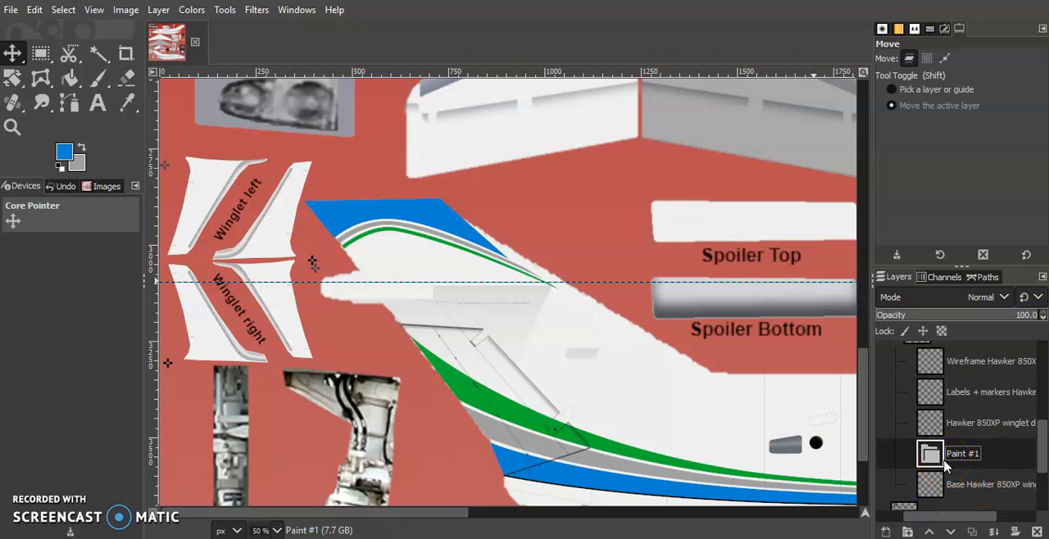
drag(913, 519, 887, 521)
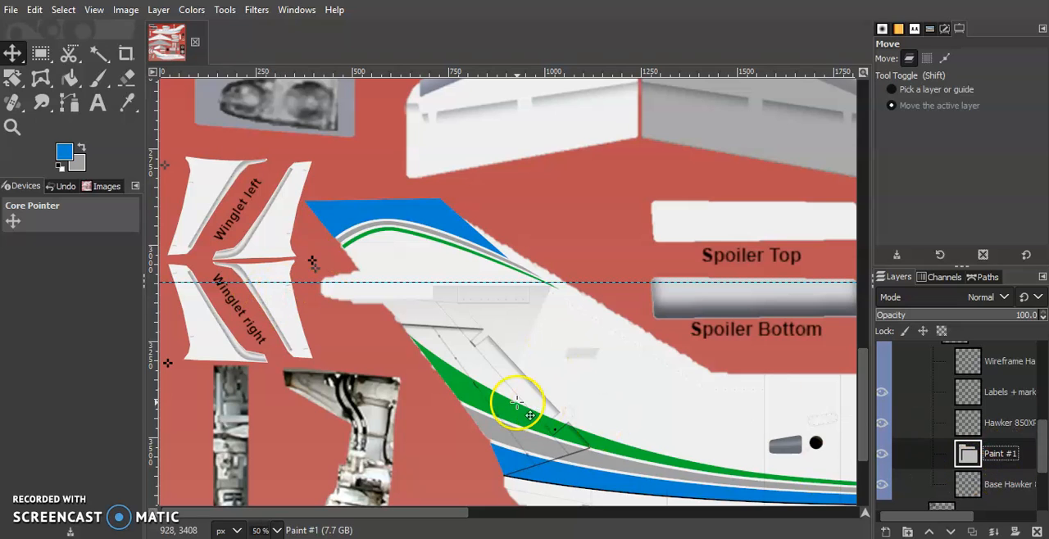
scroll(992, 485, down, 2)
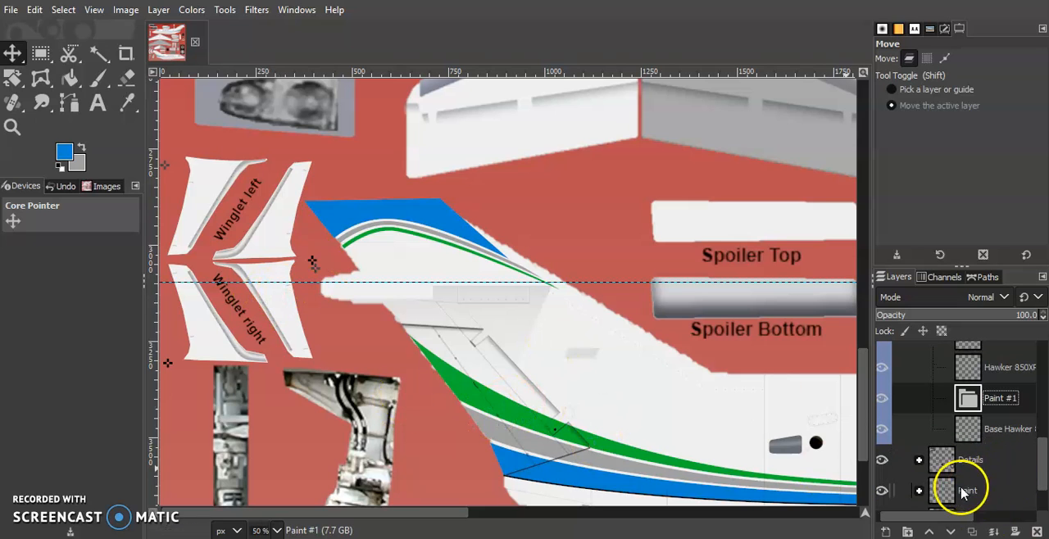
scroll(967, 422, up, 2)
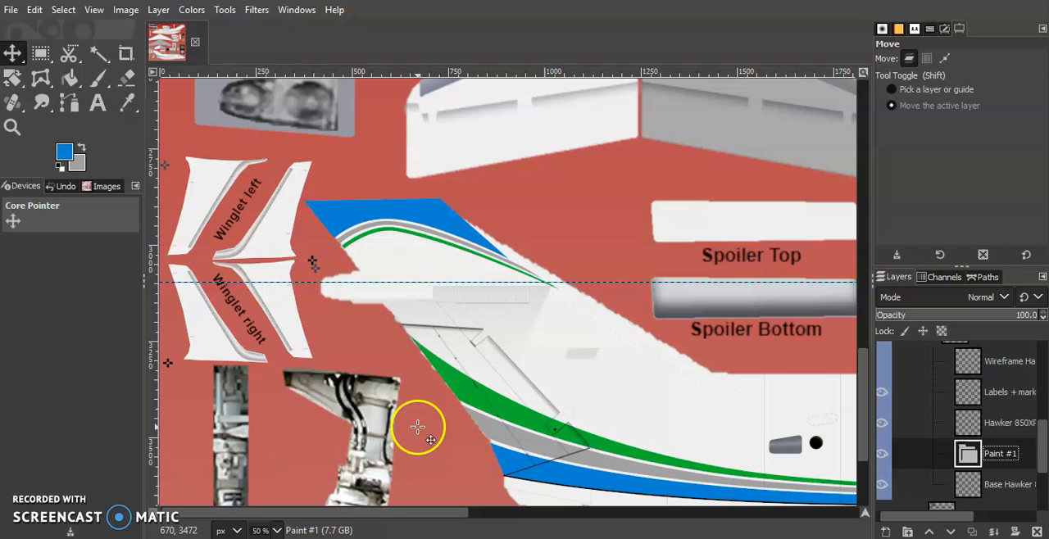
Examine the winglet textures up close, ending on the Winglet left pieces at 200% zoom.
click(277, 530)
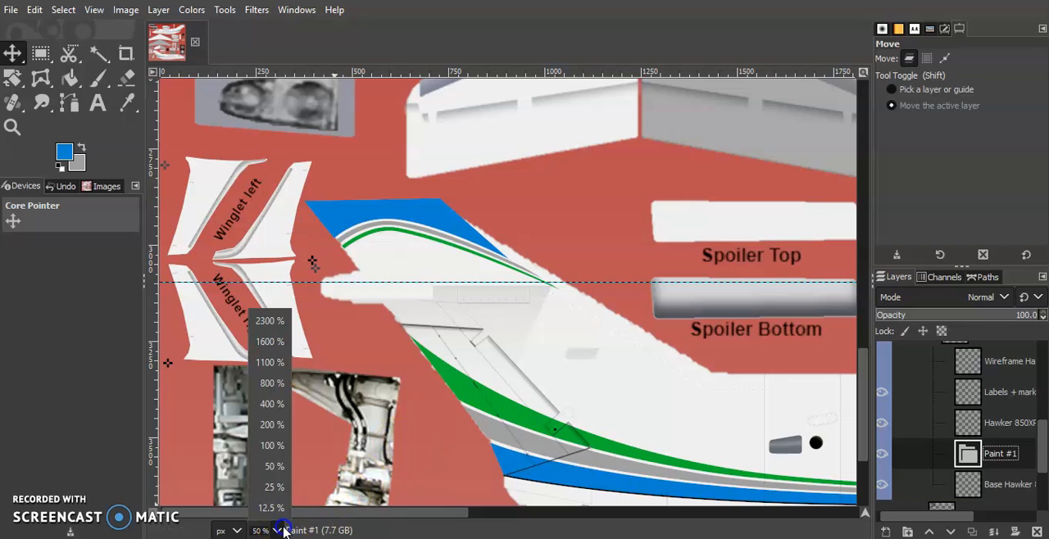
click(270, 409)
scroll(452, 375, left, 10)
scroll(451, 375, up, 5)
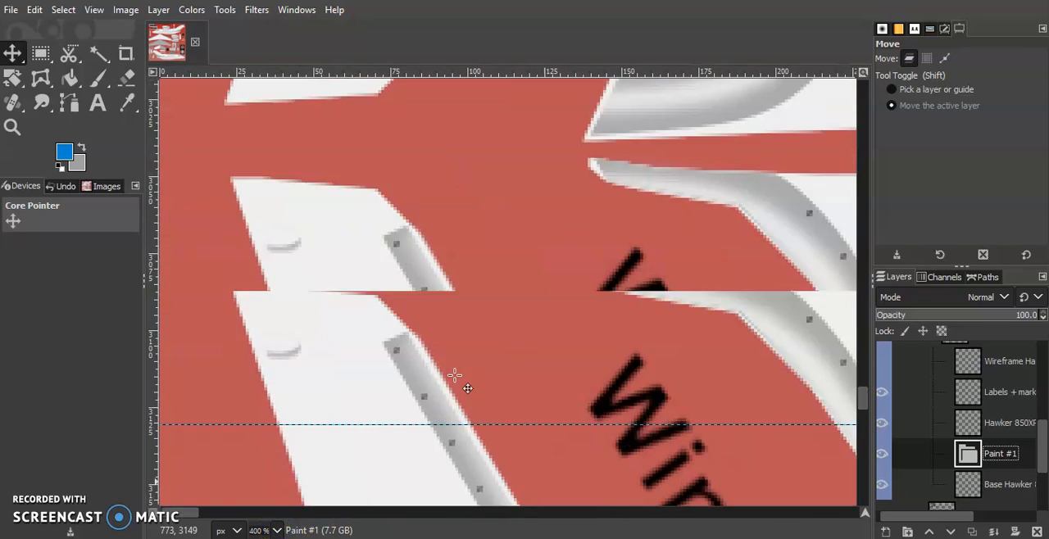
scroll(455, 375, right, 3)
click(275, 530)
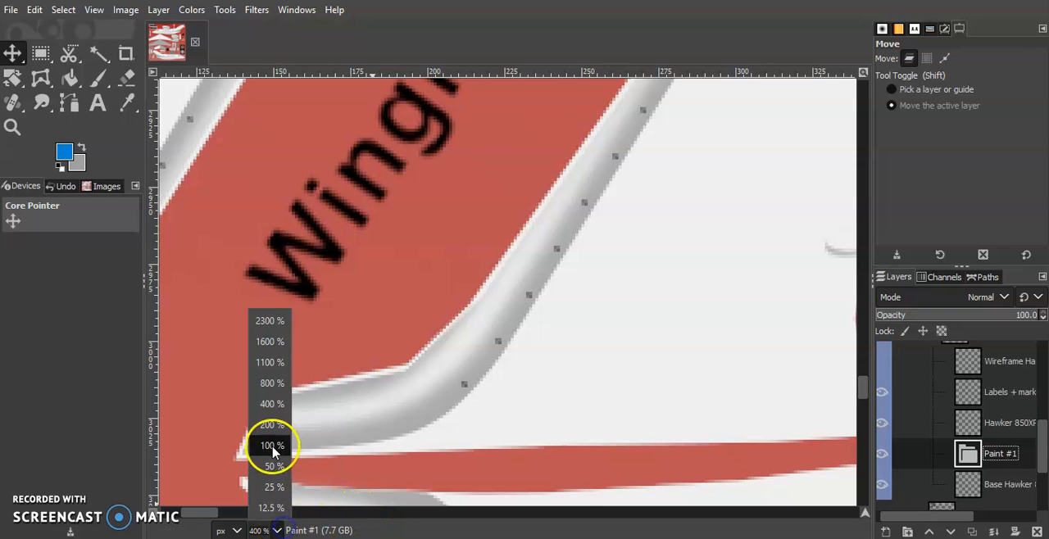
click(272, 446)
scroll(571, 323, up, 2)
scroll(580, 348, down, 1)
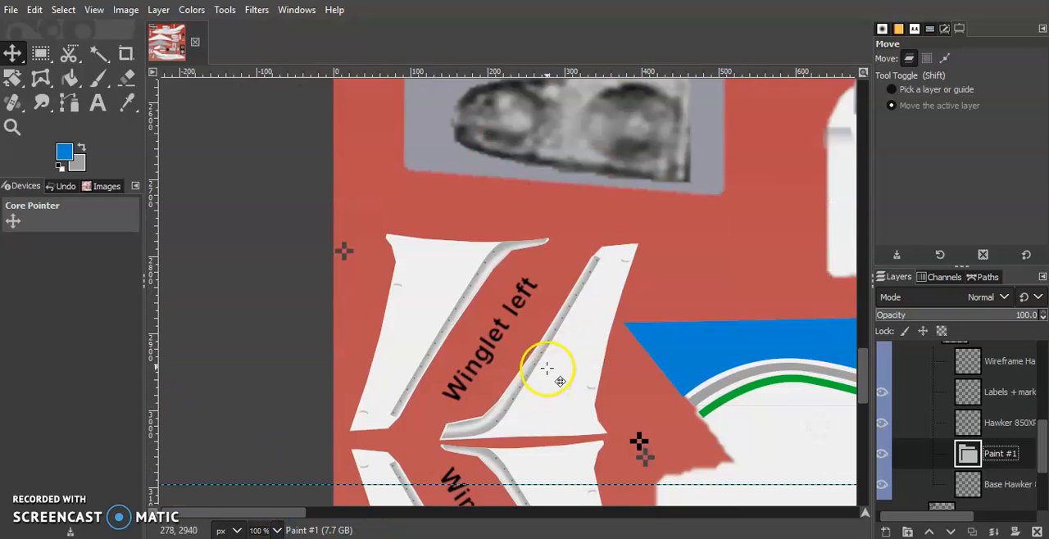
scroll(545, 372, down, 1)
click(275, 530)
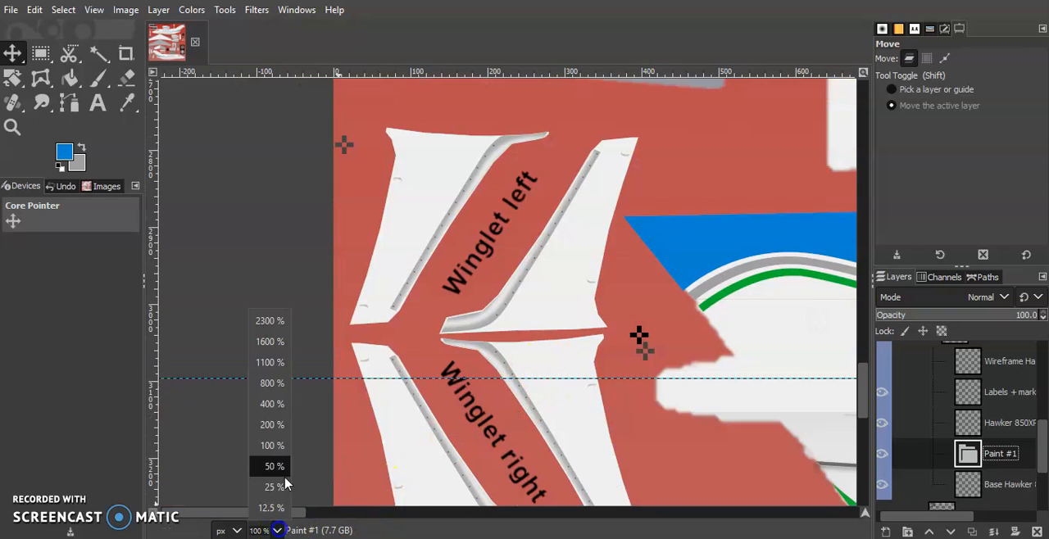
click(277, 416)
With the Paths tool ready, compare the Winglet left texture with the stripe position on the winglet in the reference photo.
key(b)
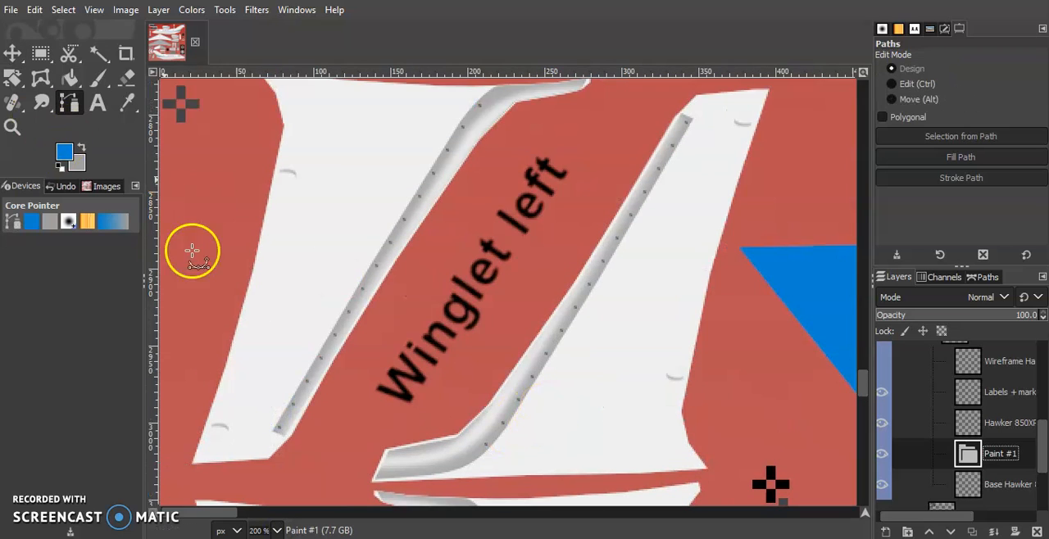
click(402, 538)
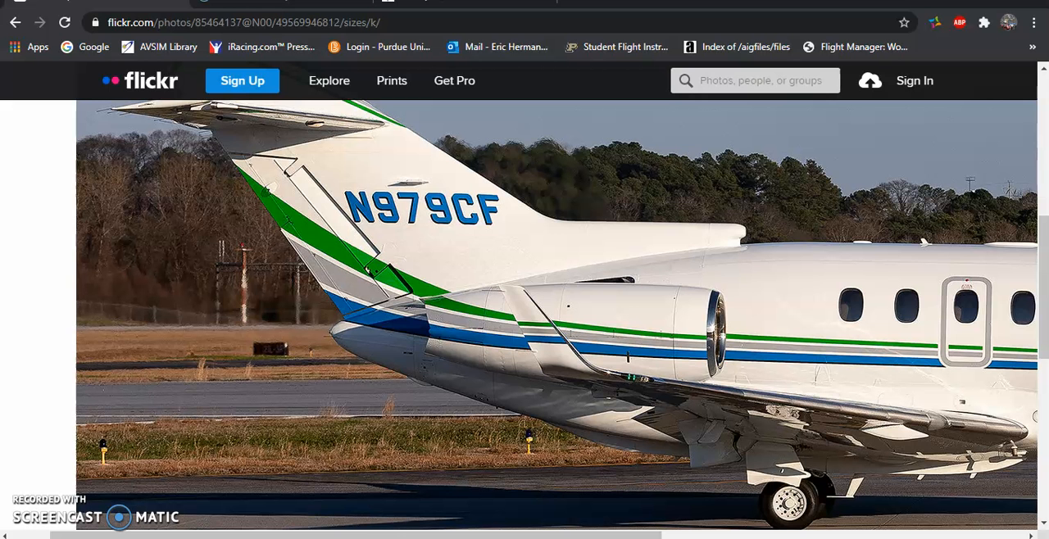
click(410, 538)
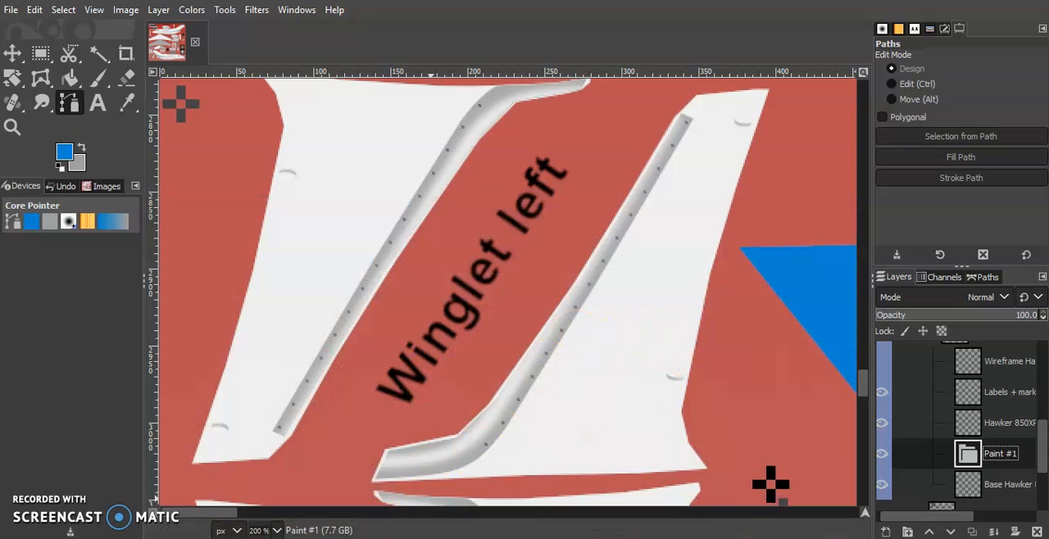
click(410, 538)
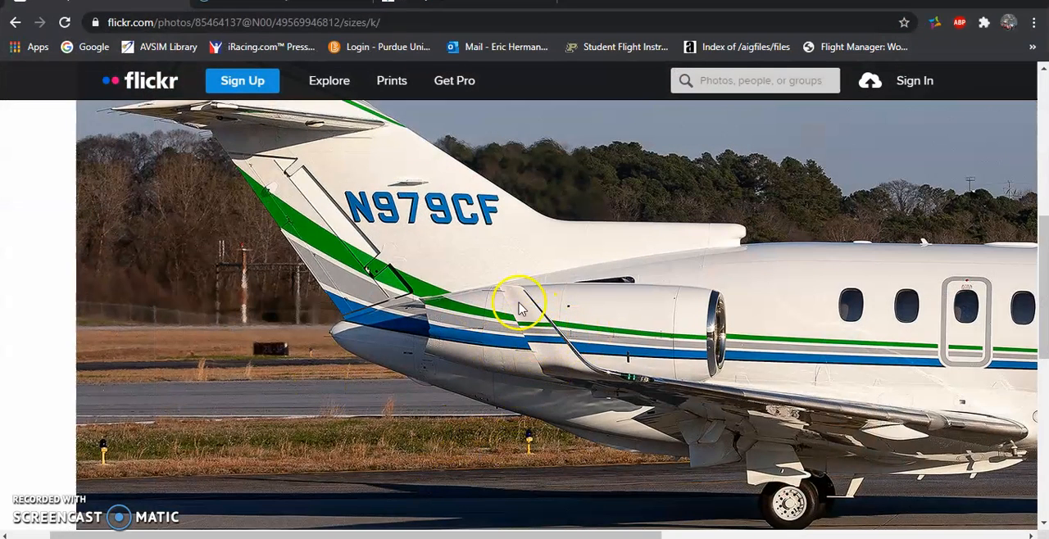
key(alt+Tab)
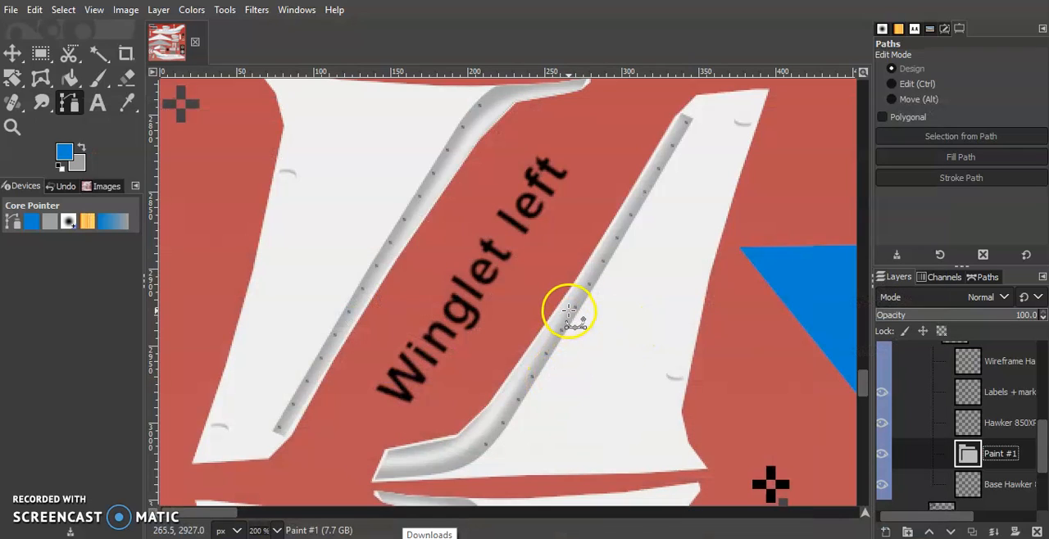
Draw a straight horizontal path across the right-hand Winglet left piece and shift it slightly lower.
click(561, 318)
click(709, 318)
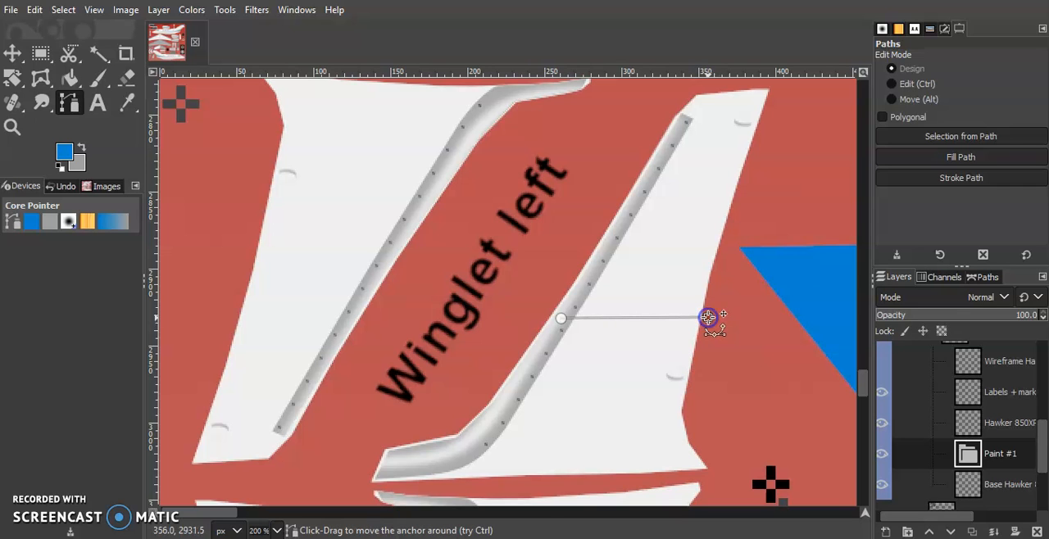
click(766, 351)
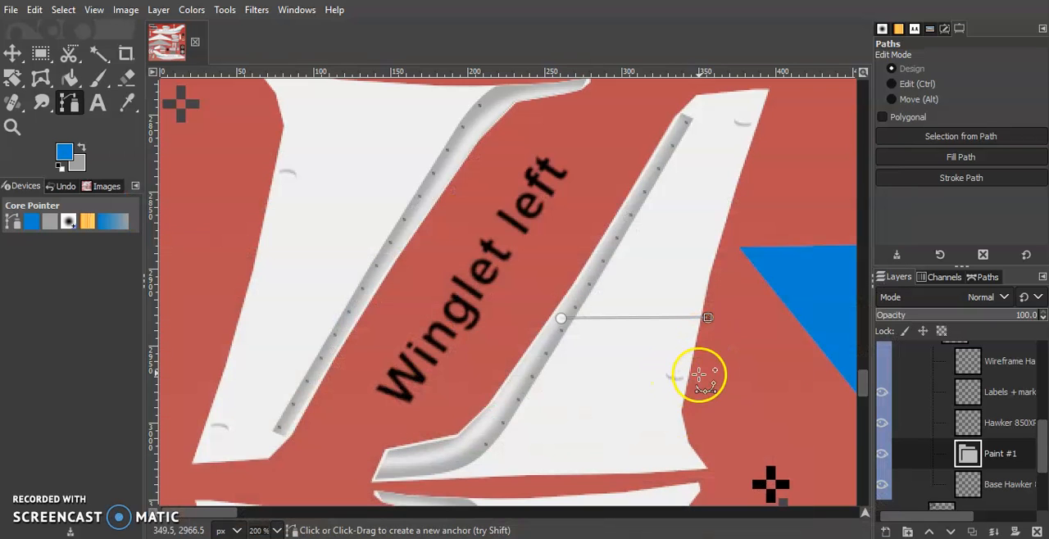
drag(562, 317, 557, 337)
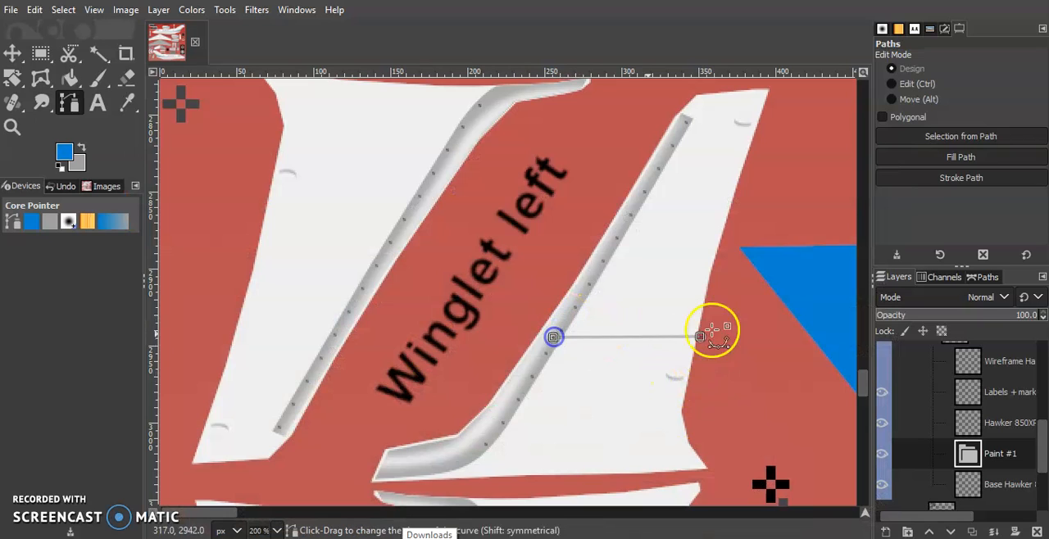
Extend the path upward into a narrow four-point stripe outline across the winglet piece, checking it against the reference photo.
click(448, 538)
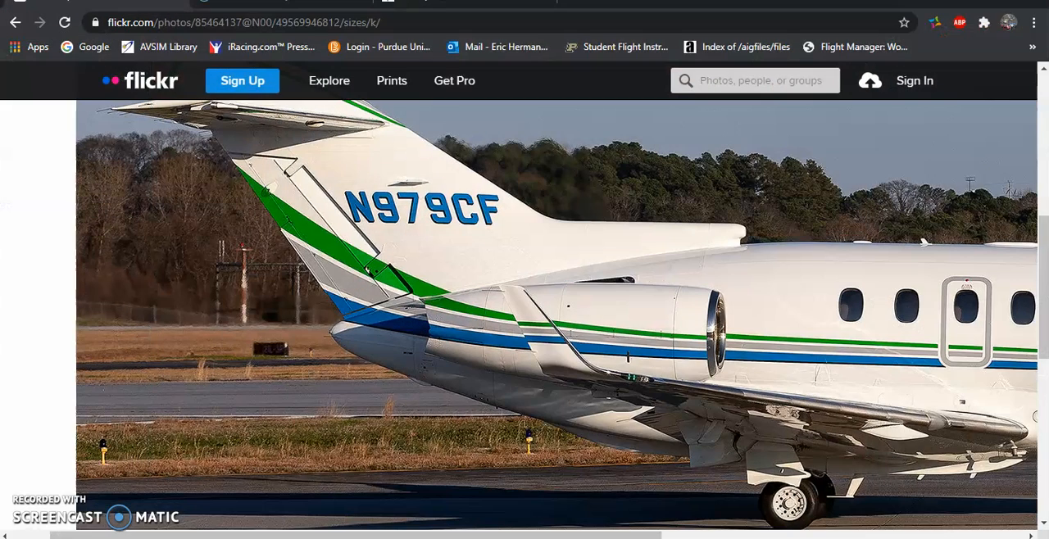
click(441, 538)
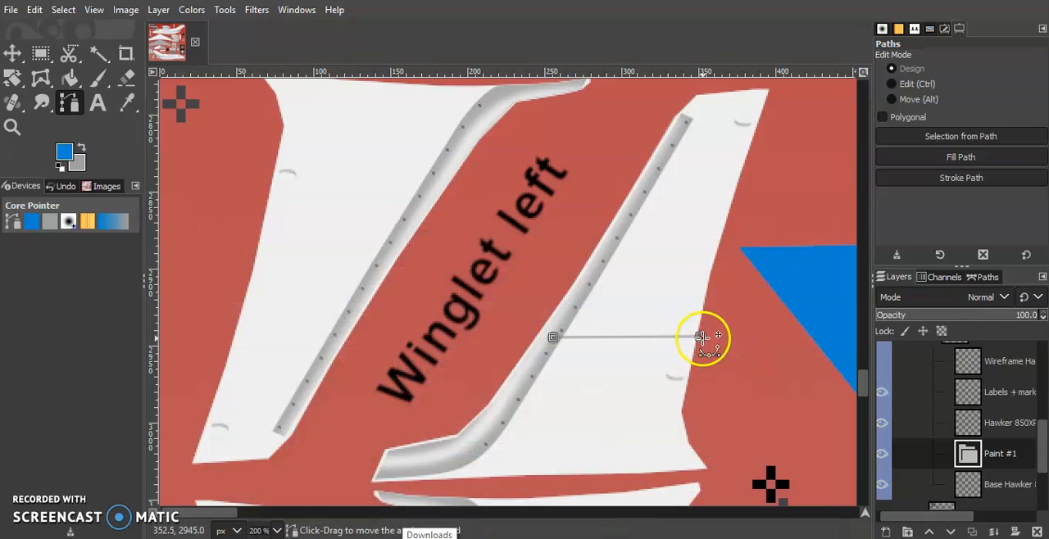
click(708, 312)
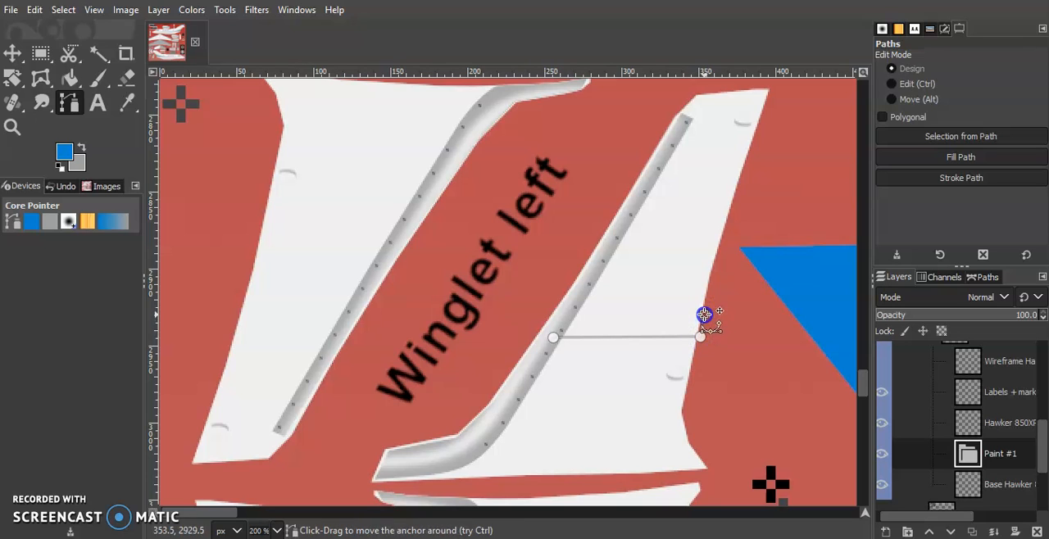
click(604, 318)
drag(583, 318, 568, 319)
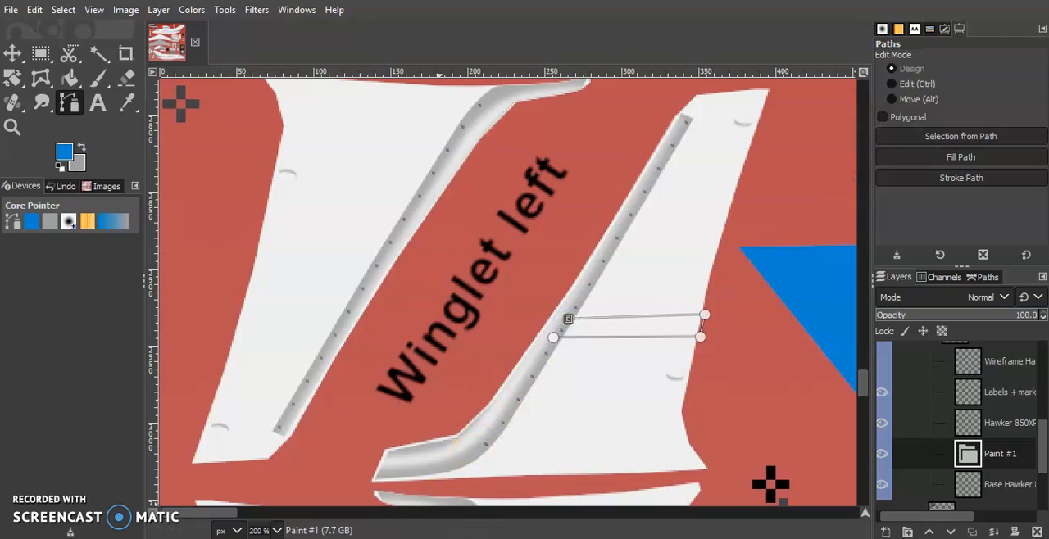
click(403, 538)
click(435, 538)
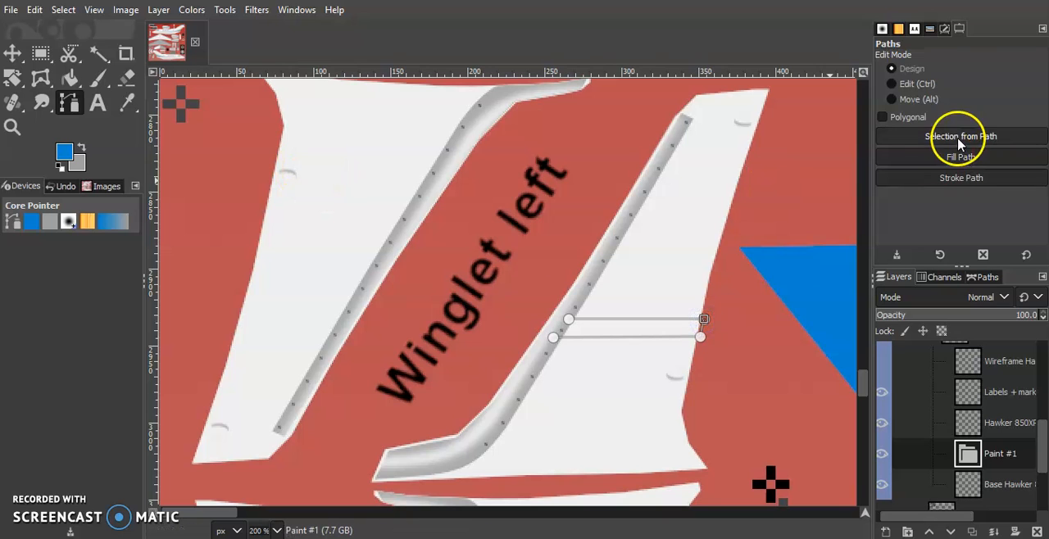
Add a transparent layer named Blue inside the Paint group and fill the stripe outline with the solid blue foreground colour.
click(955, 157)
click(1005, 223)
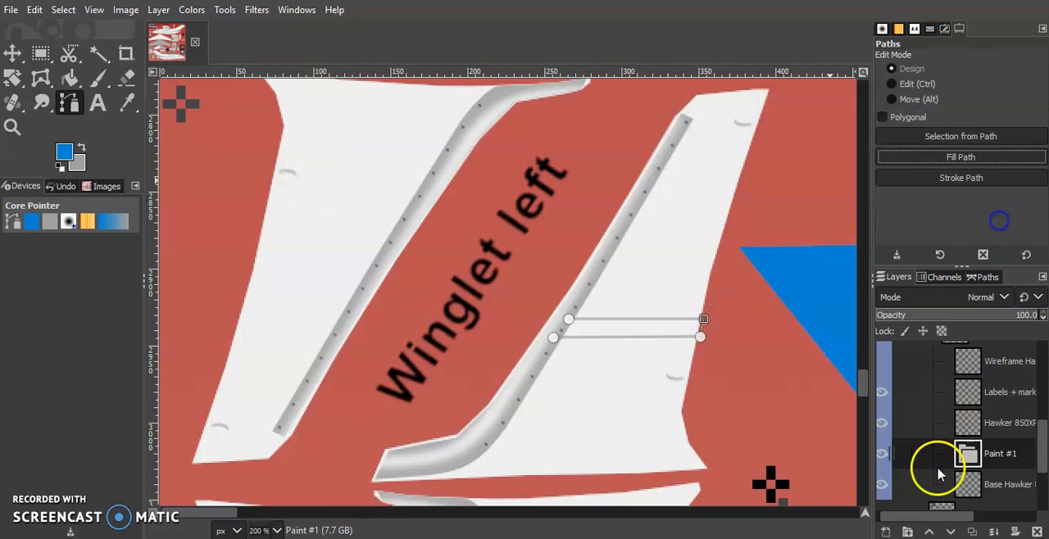
click(886, 531)
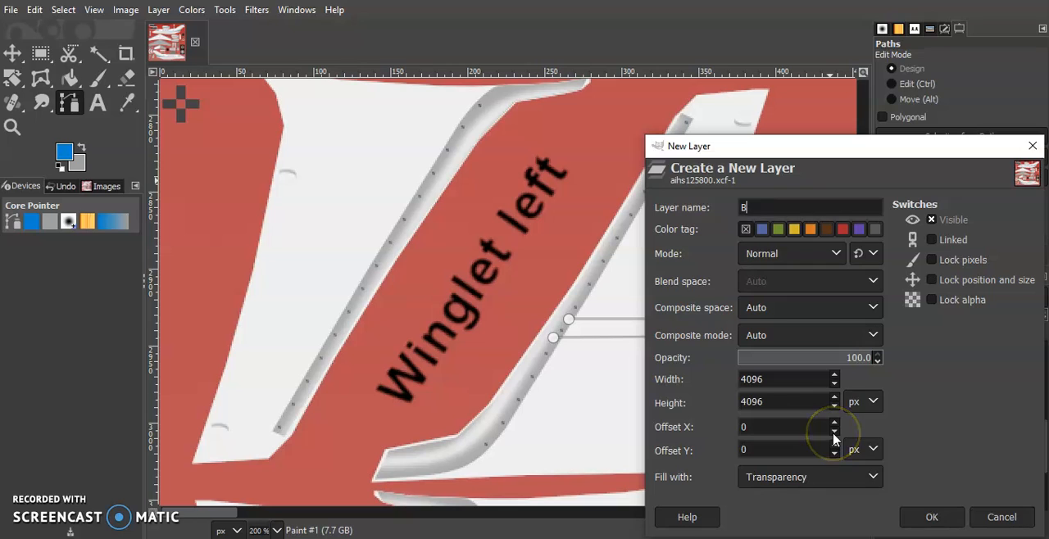
key(Return)
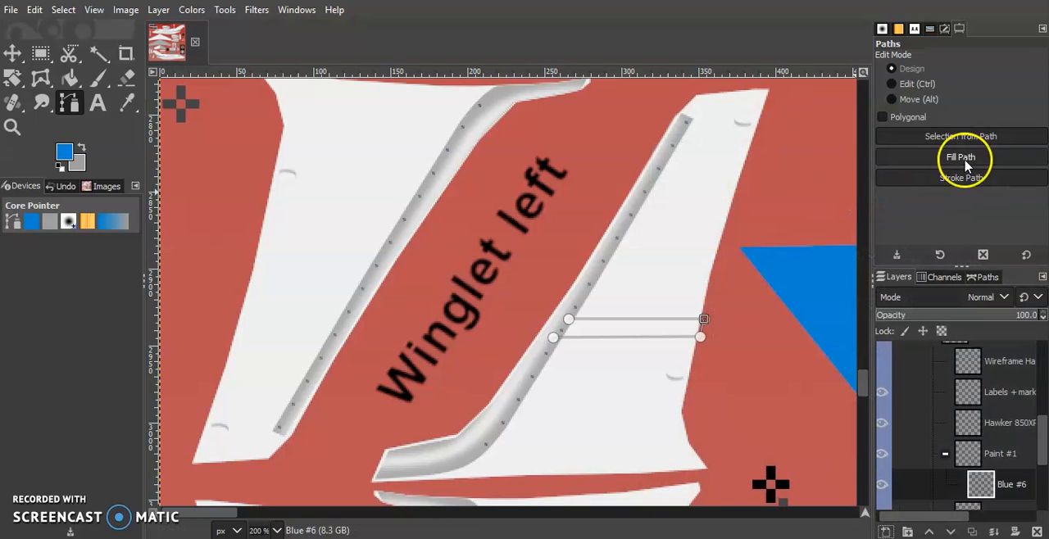
click(896, 160)
click(939, 226)
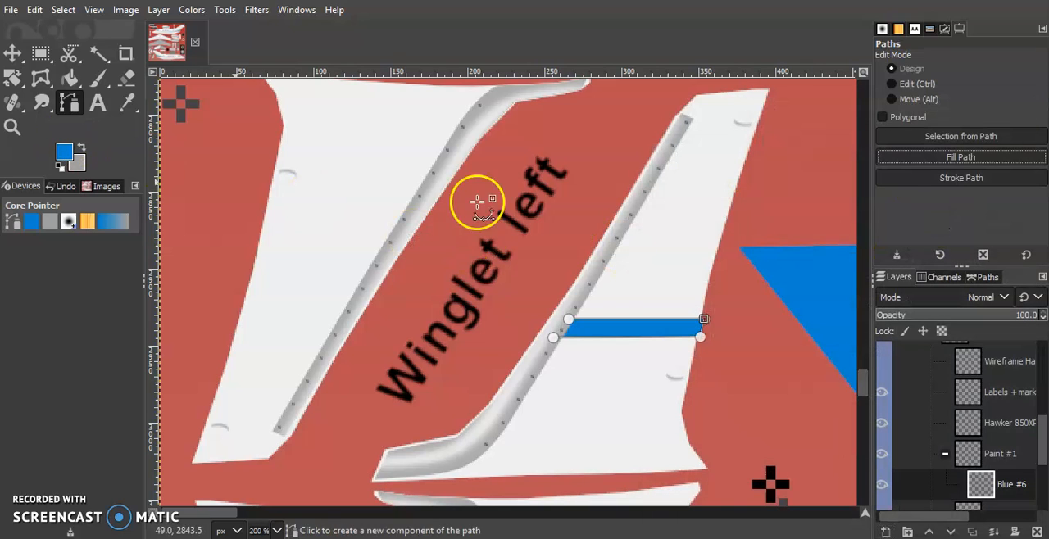
Duplicate the stripe's path and delete the copy's two upper anchors, leaving only the lower edge.
click(987, 277)
right_click(966, 320)
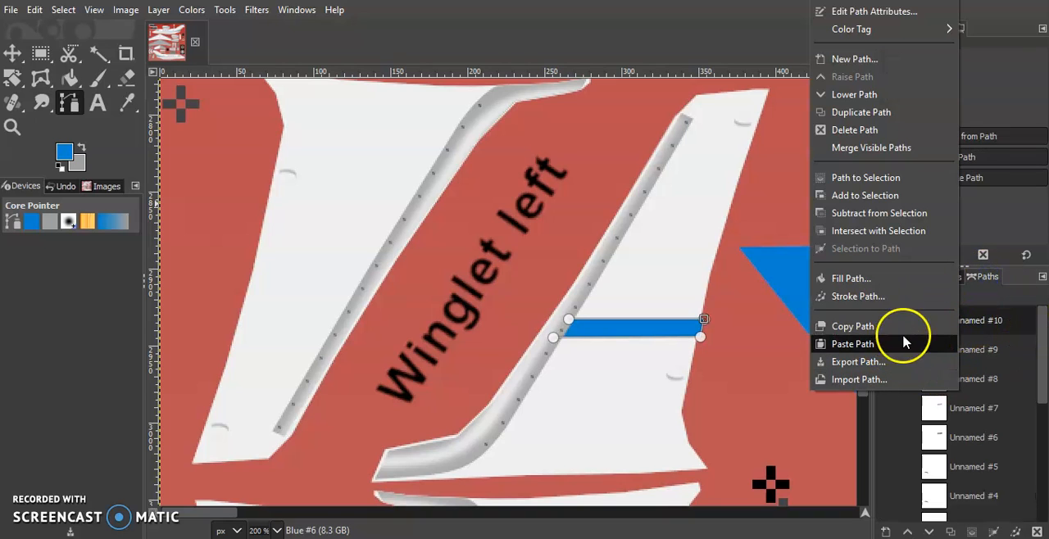
click(950, 533)
click(950, 533)
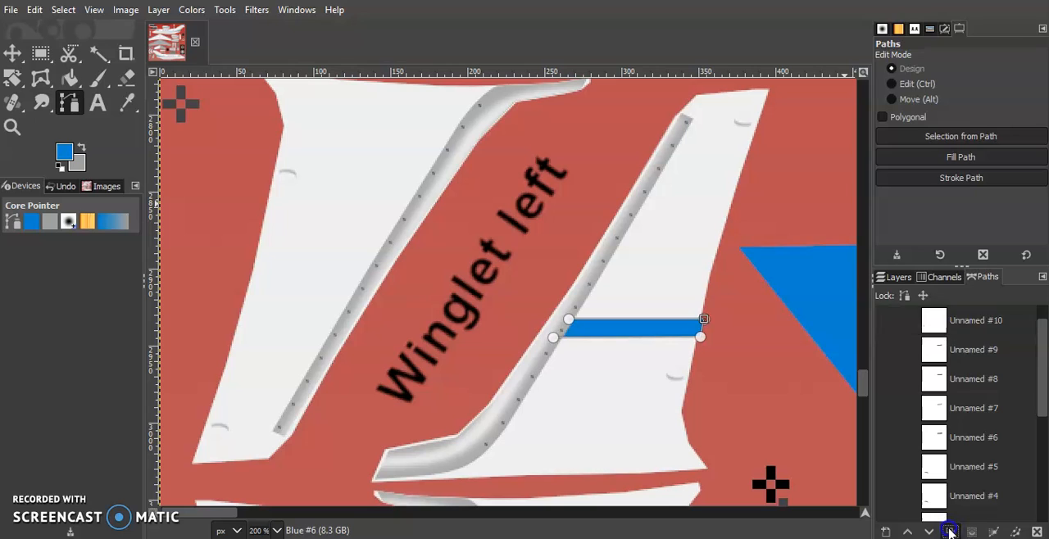
right_click(973, 322)
click(701, 329)
ctrl+shift+click(706, 321)
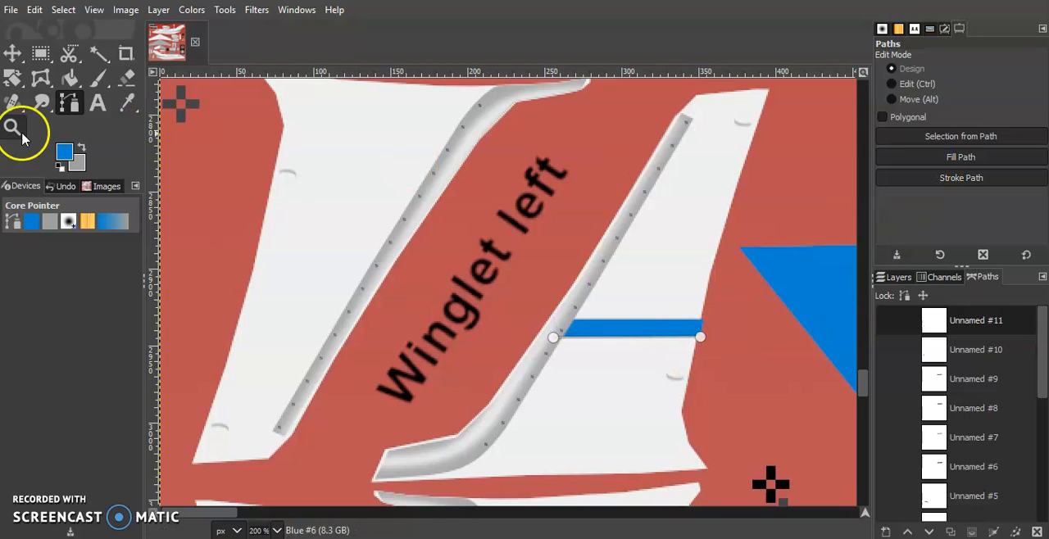
Set the foreground colour to black (000000) and stroke the lower-edge path with a 3 px solid line.
click(64, 152)
click(284, 221)
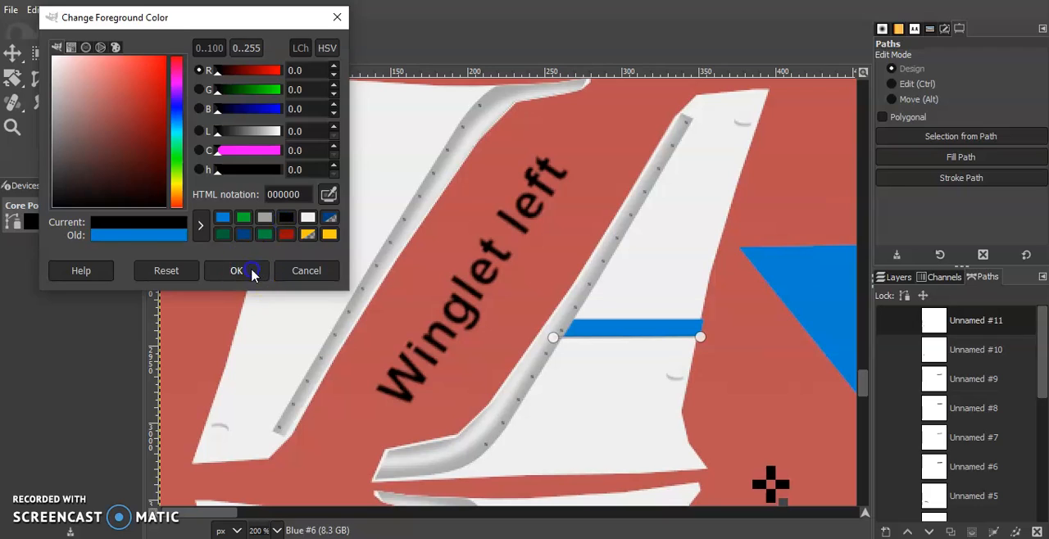
click(236, 271)
click(938, 178)
click(861, 187)
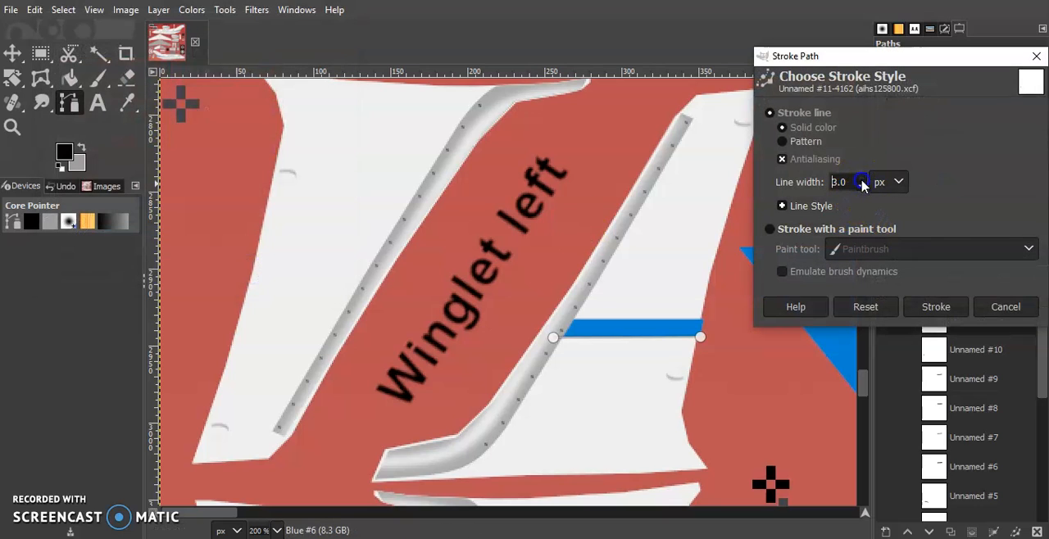
click(929, 305)
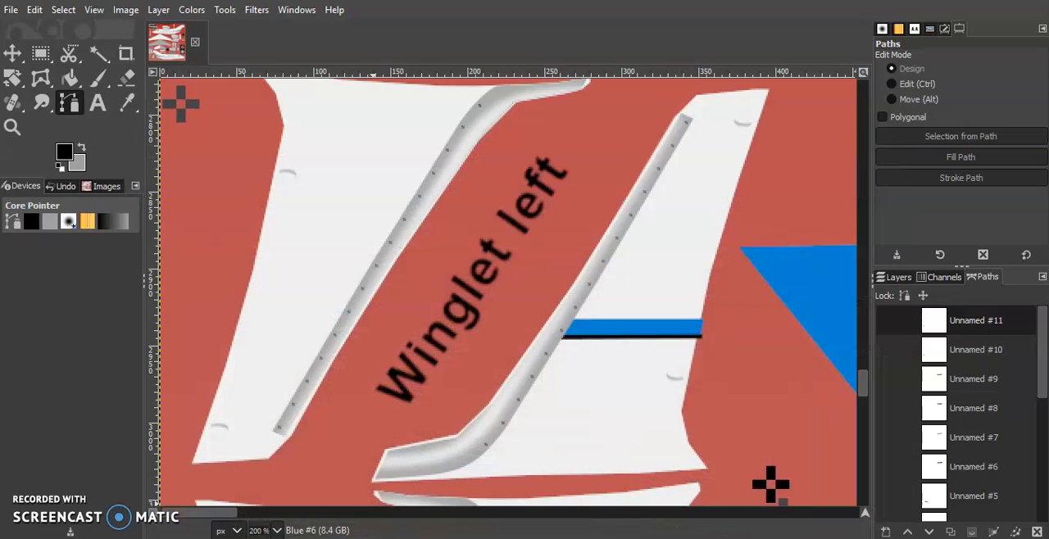
Export the texture to the N979CF texture folder, switch to the aircraft model viewer and reload the n979cf livery.
click(14, 10)
click(99, 232)
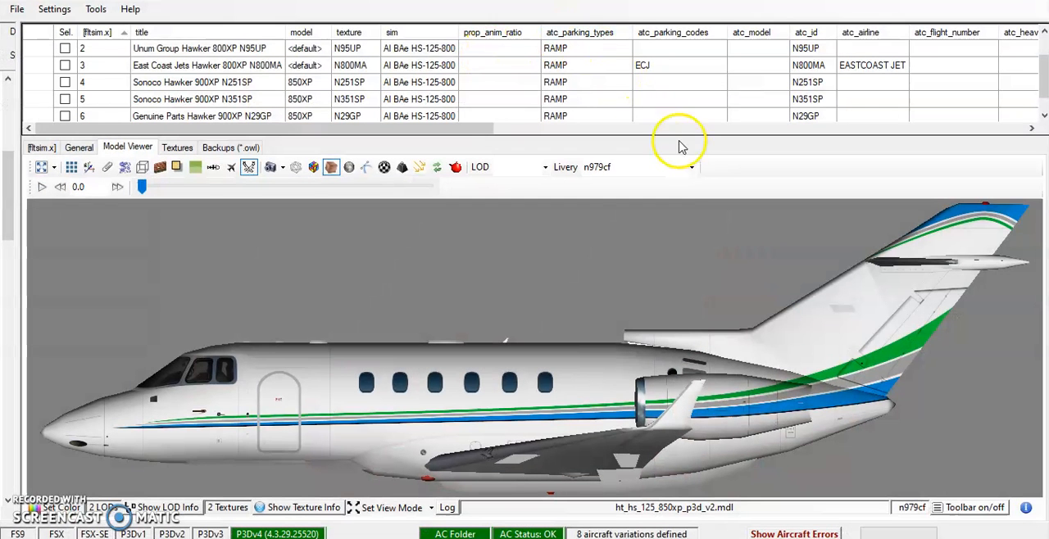
click(689, 168)
click(667, 185)
click(693, 170)
click(651, 219)
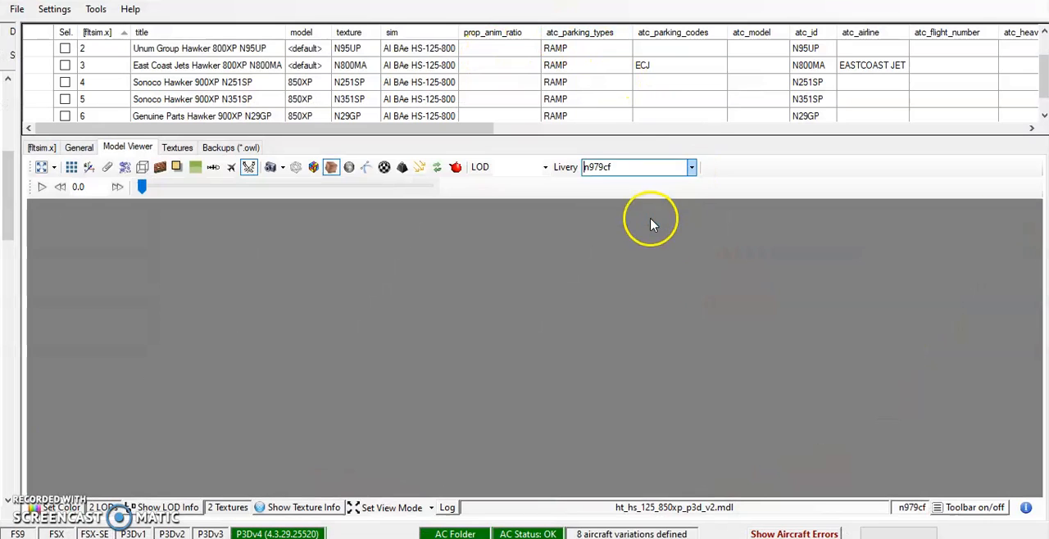
Examine how the winglet's blue stripe and black line align with the engine and fuselage stripes on the 3D model.
scroll(721, 449, up, 3)
scroll(719, 447, down, 2)
scroll(721, 450, up, 2)
scroll(724, 457, down, 2)
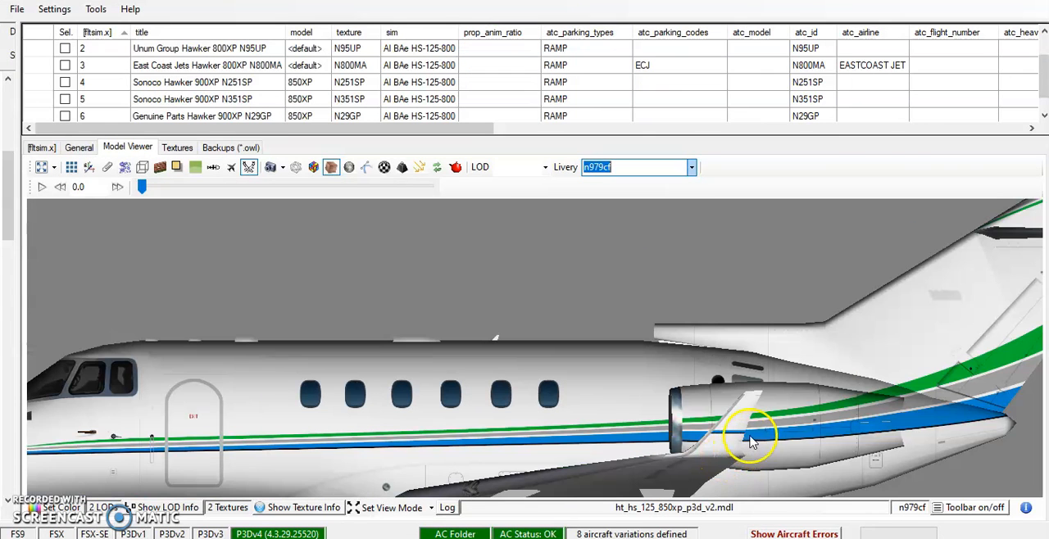
scroll(746, 436, up, 1)
scroll(750, 439, down, 1)
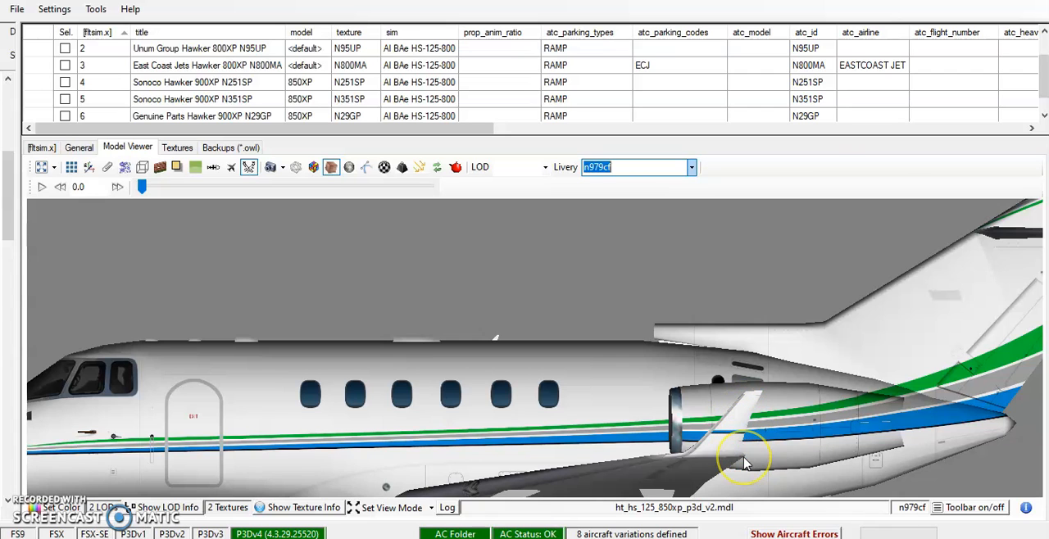
scroll(743, 464, up, 2)
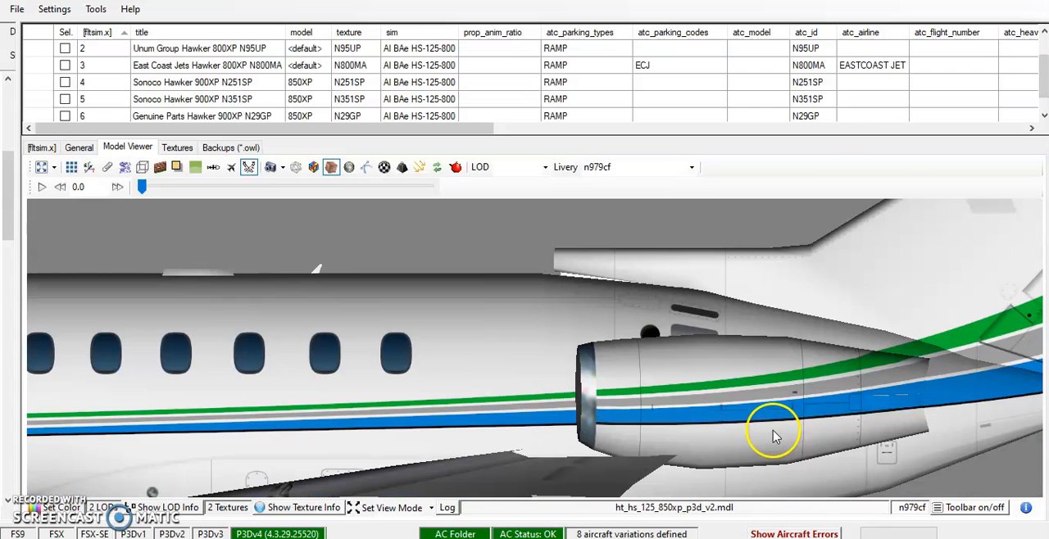
scroll(762, 432, down, 2)
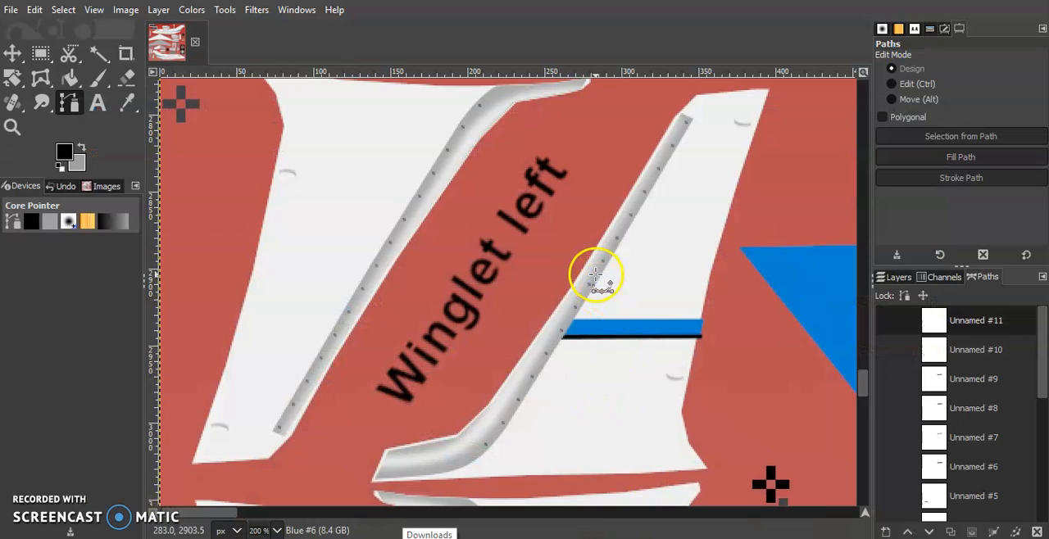
In GIMP, draw a straight path across the winglet piece just above the blue stripe and stroke it in grey at 10 px.
click(582, 301)
click(707, 301)
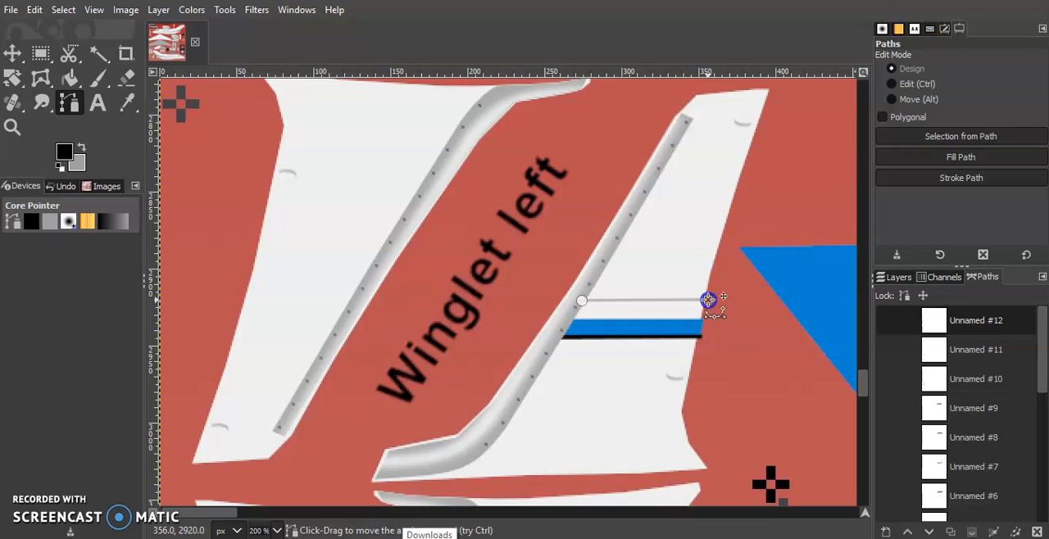
click(918, 180)
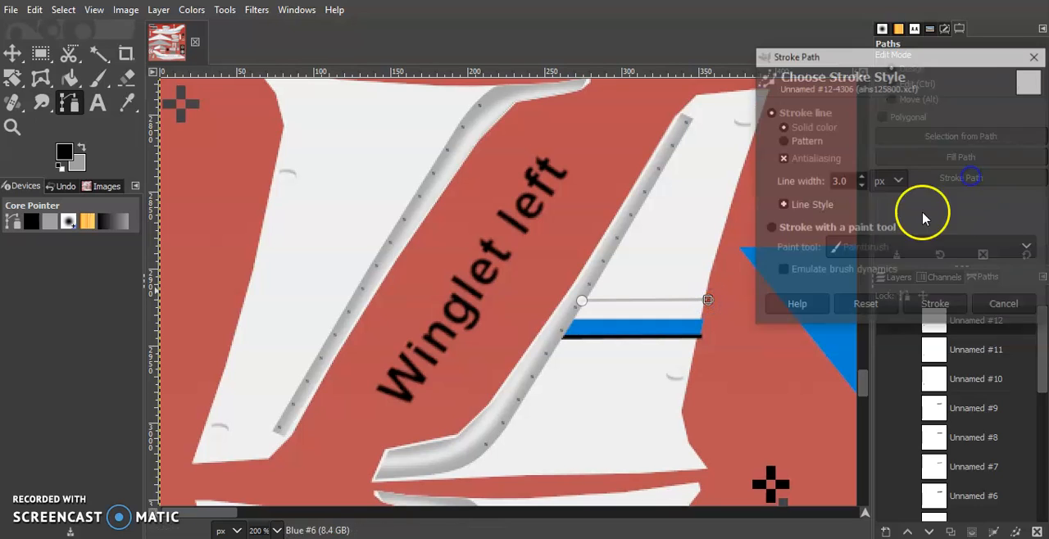
click(80, 148)
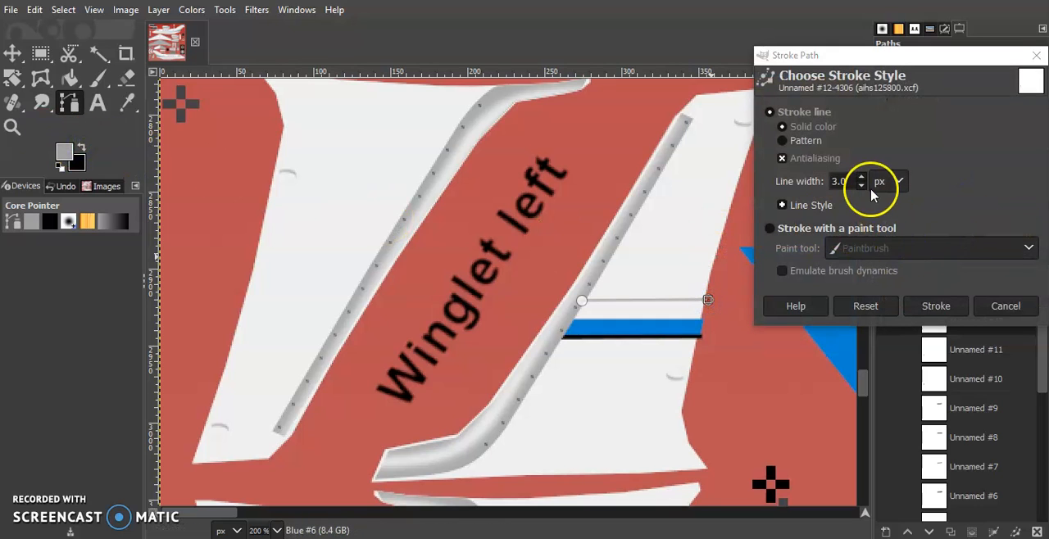
drag(847, 182, 788, 185)
text(10)
click(927, 313)
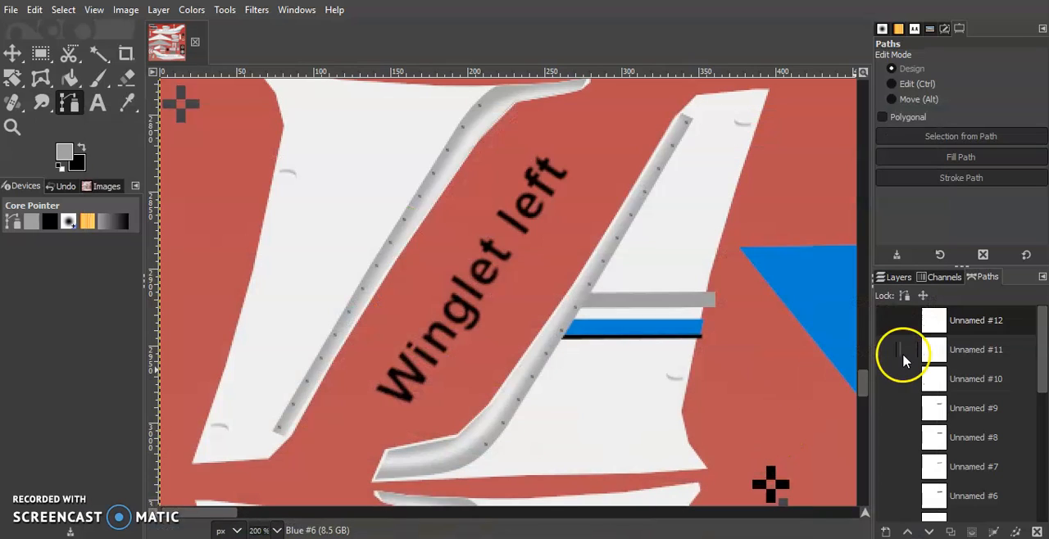
Undo the grey stroke, show its path again and move it slightly down towards the blue stripe.
click(900, 281)
click(987, 283)
right_click(974, 316)
click(954, 2)
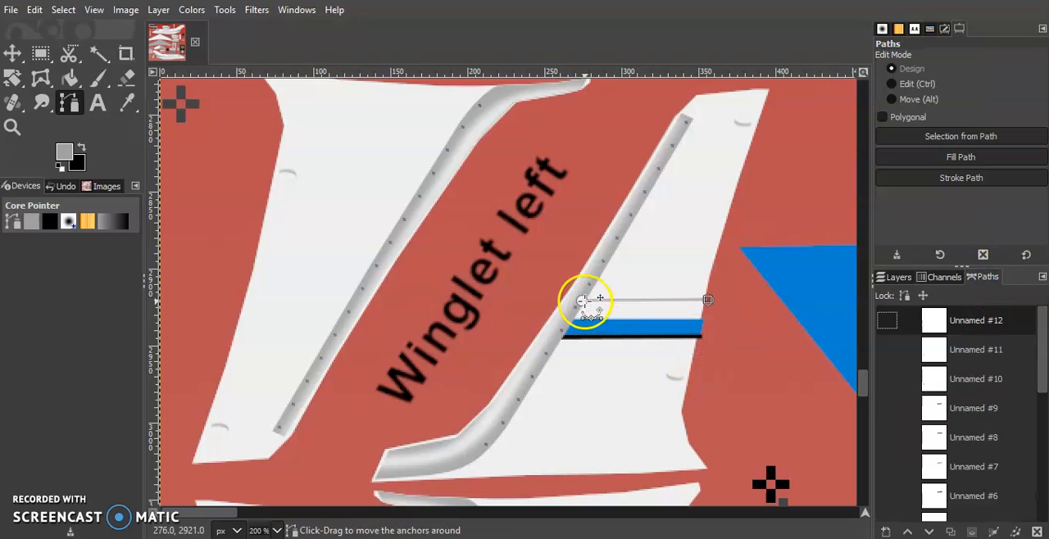
drag(581, 304, 579, 305)
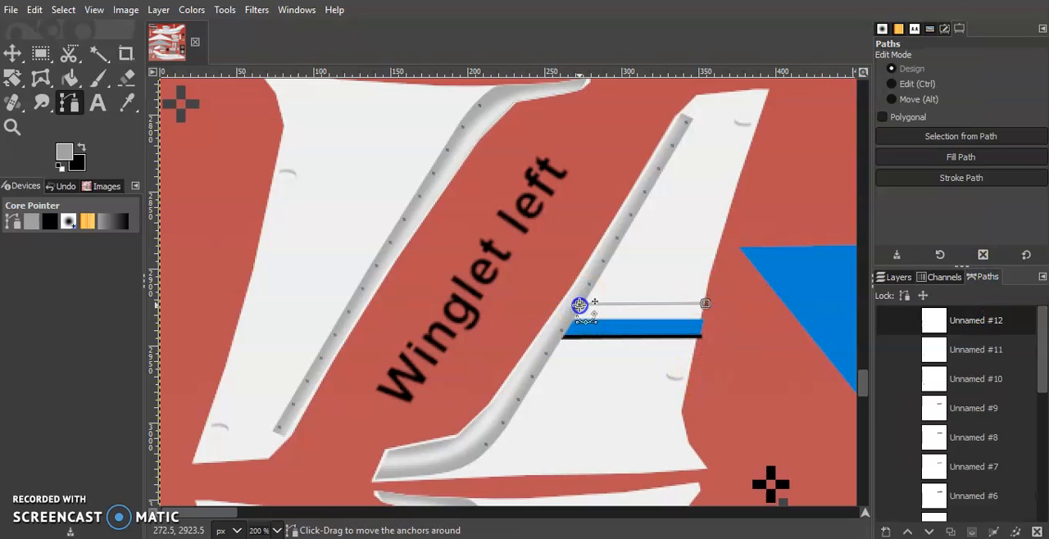
Try stroking the shifted path in grey at 10 px, undo it, and create a new transparent layer named Grey.
click(955, 178)
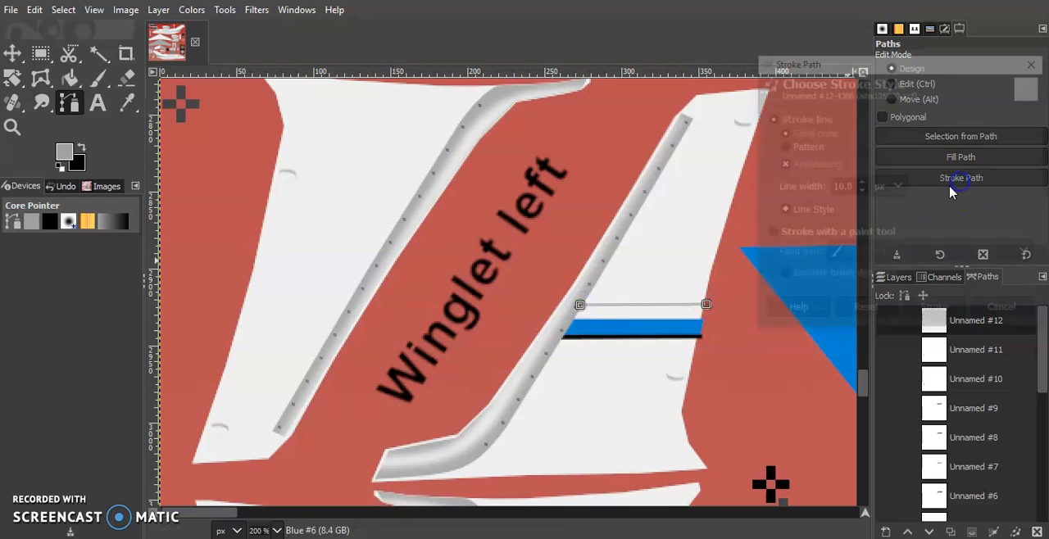
click(936, 311)
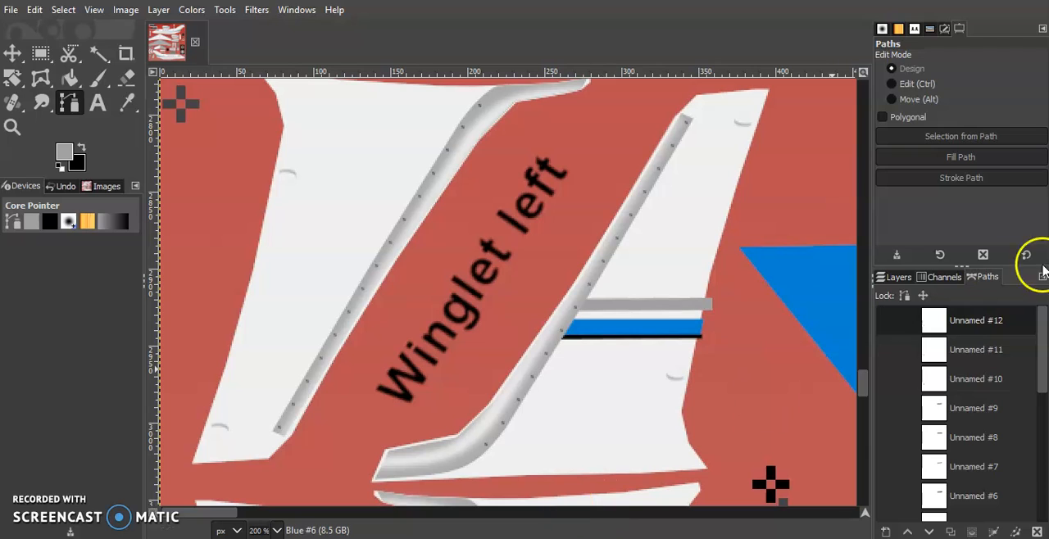
click(895, 277)
click(889, 530)
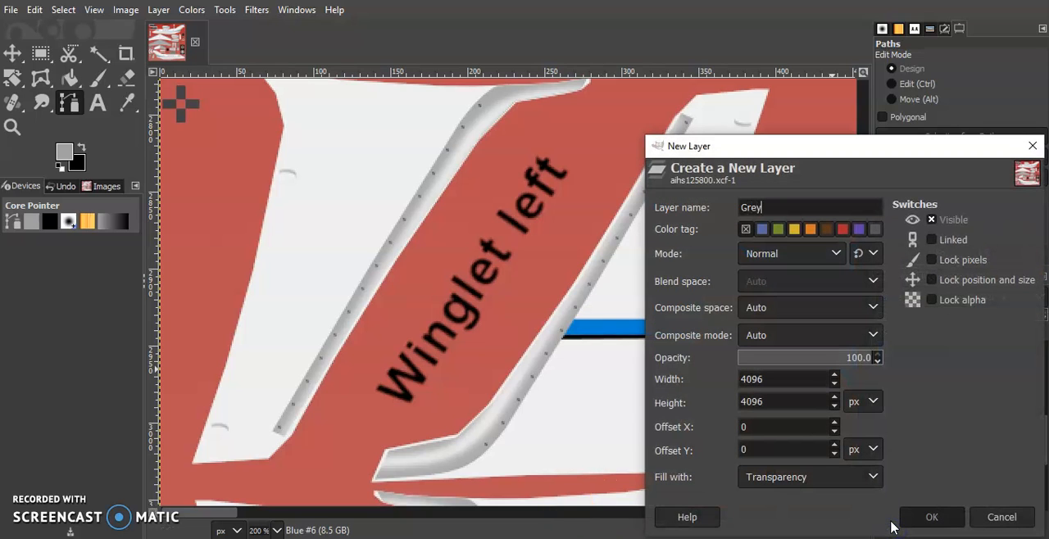
text(Grey)
key(Return)
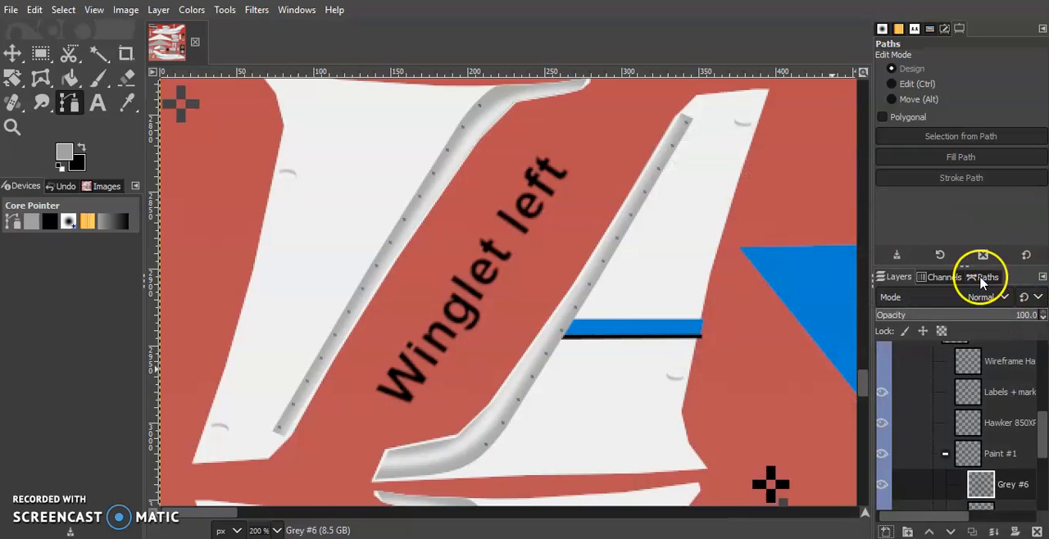
Show the path above the blue stripe again and stroke it in grey on the new Grey layer.
click(983, 277)
right_click(975, 315)
key(Escape)
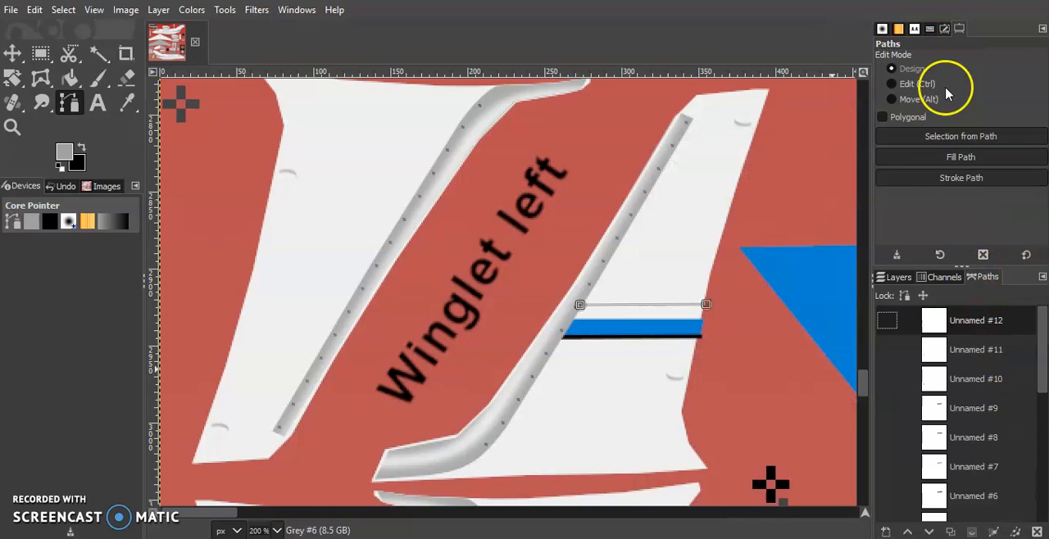
click(974, 177)
click(936, 305)
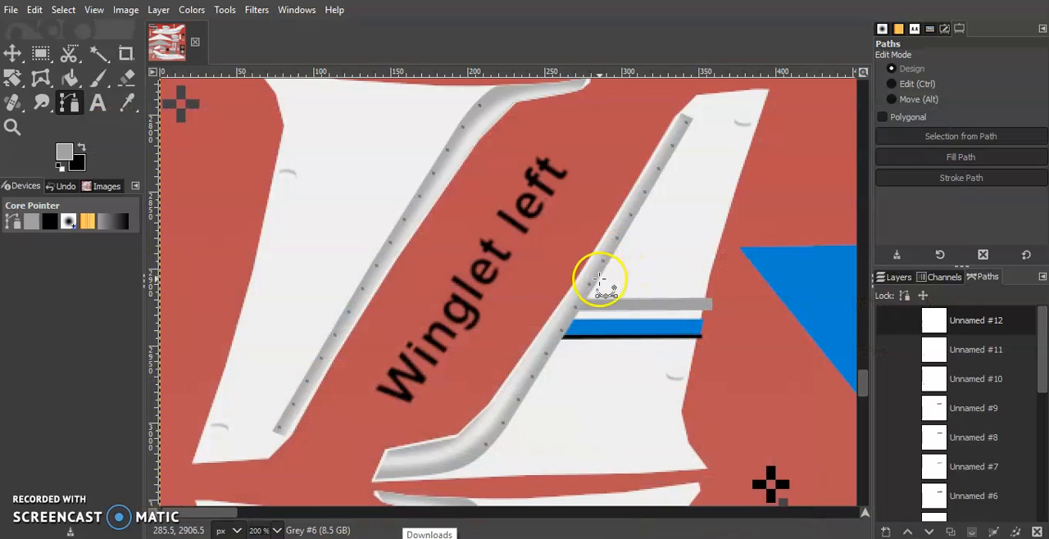
click(595, 284)
click(682, 281)
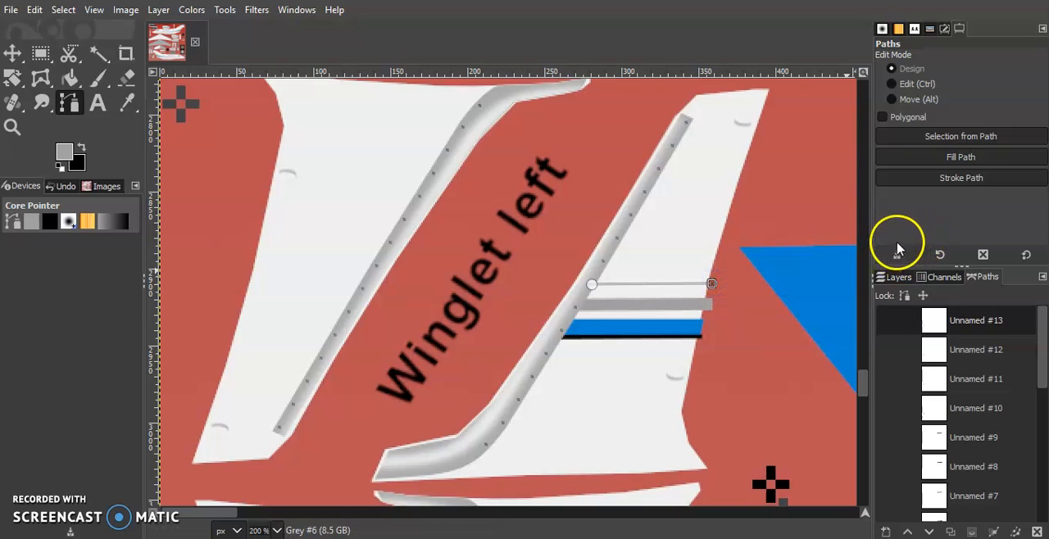
click(1037, 531)
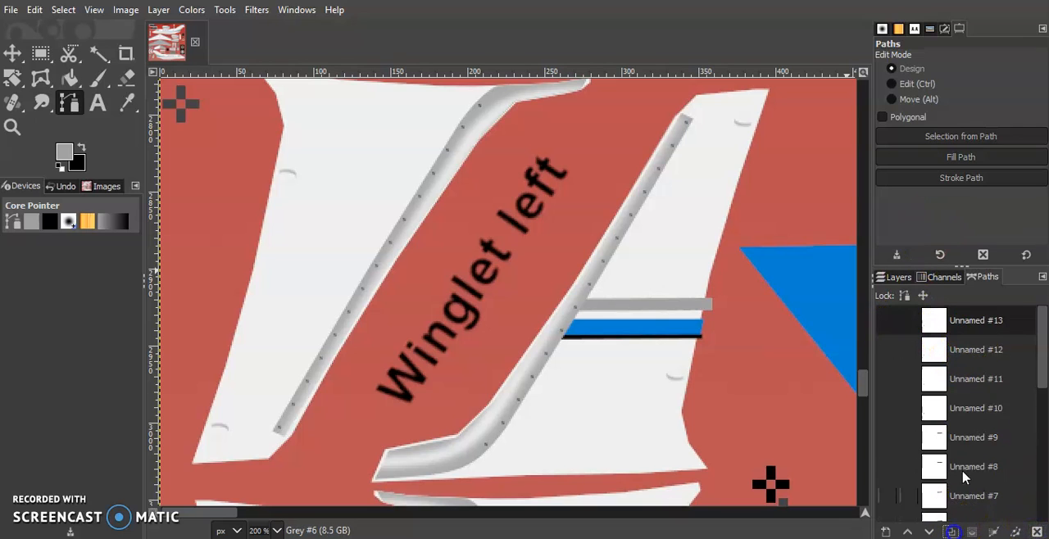
Duplicate the grey stripe's path and move the copy up so it crosses the winglet above the grey stripe.
right_click(977, 321)
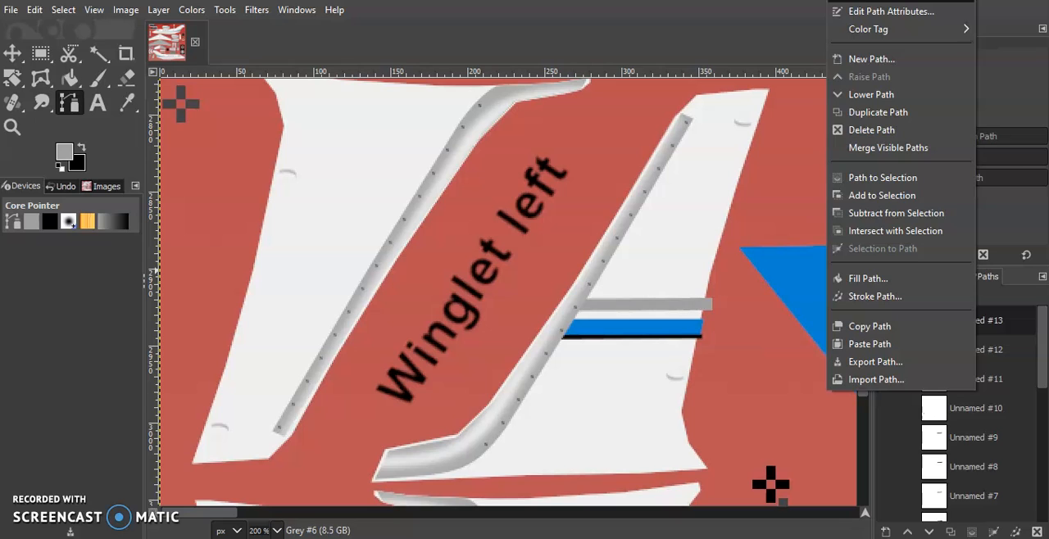
click(881, 1)
click(581, 307)
drag(581, 306, 589, 286)
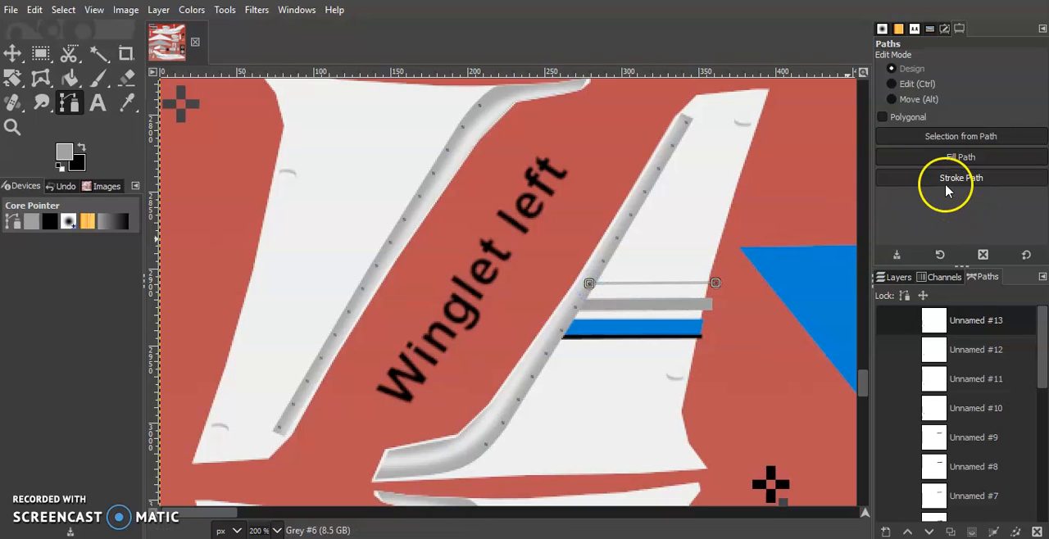
Set the foreground colour to green 00b630 and stroke the copied path above the grey stripe with a thinner line.
click(61, 156)
click(276, 220)
click(249, 270)
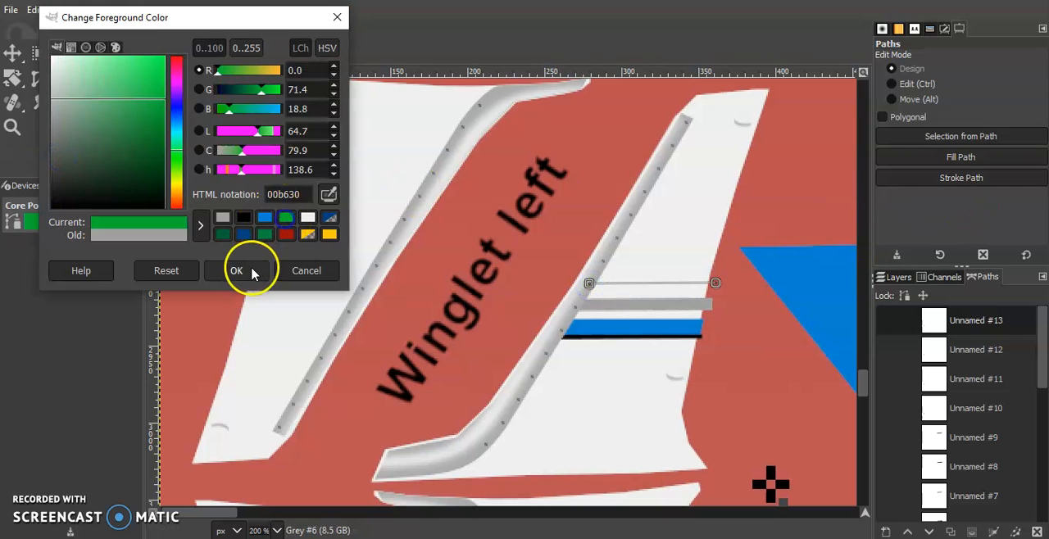
click(907, 180)
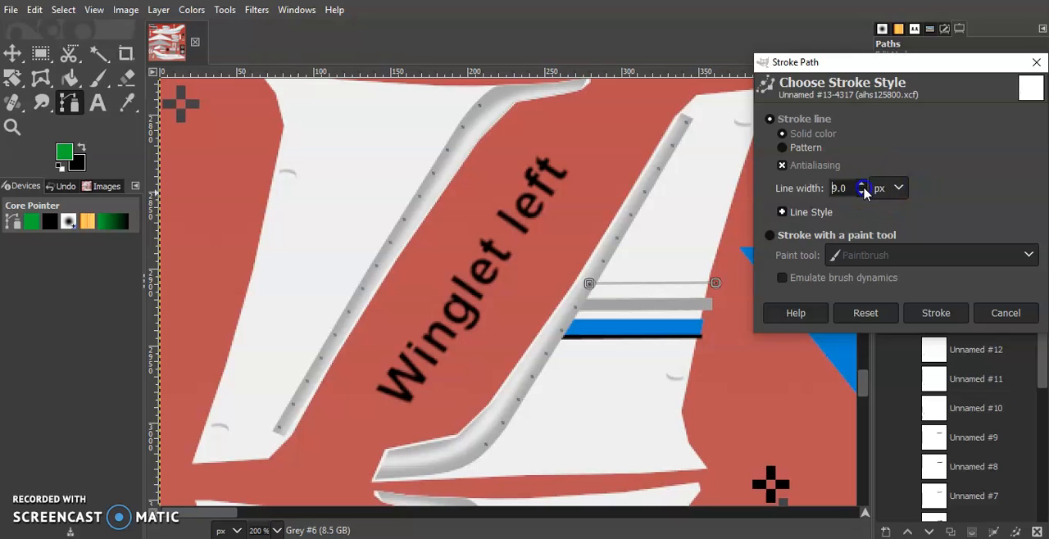
click(936, 313)
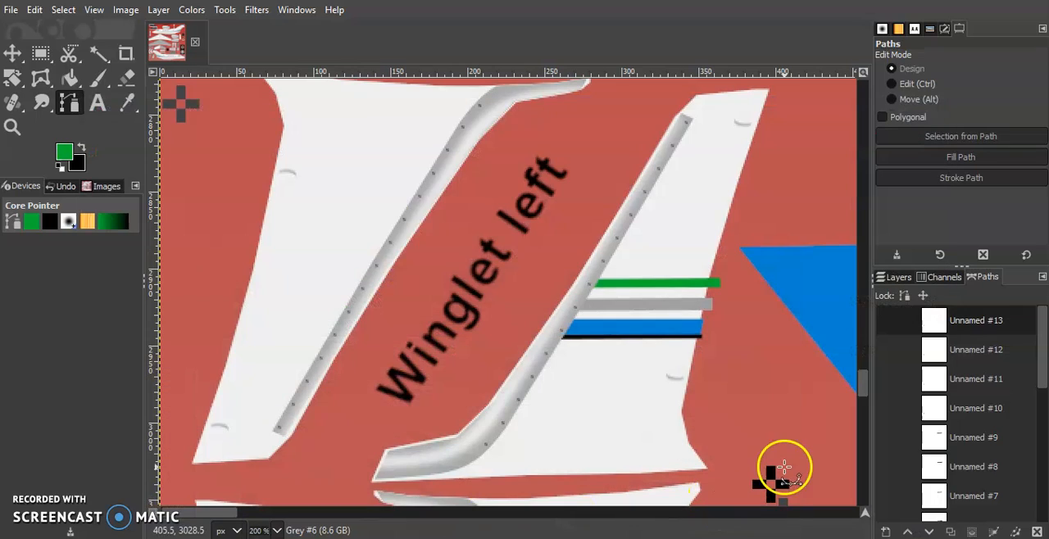
Undo the green stroke, show its path again, move it slightly towards the grey stripe and stroke it in green at 6 px.
key(ctrl+z)
right_click(968, 316)
click(910, 2)
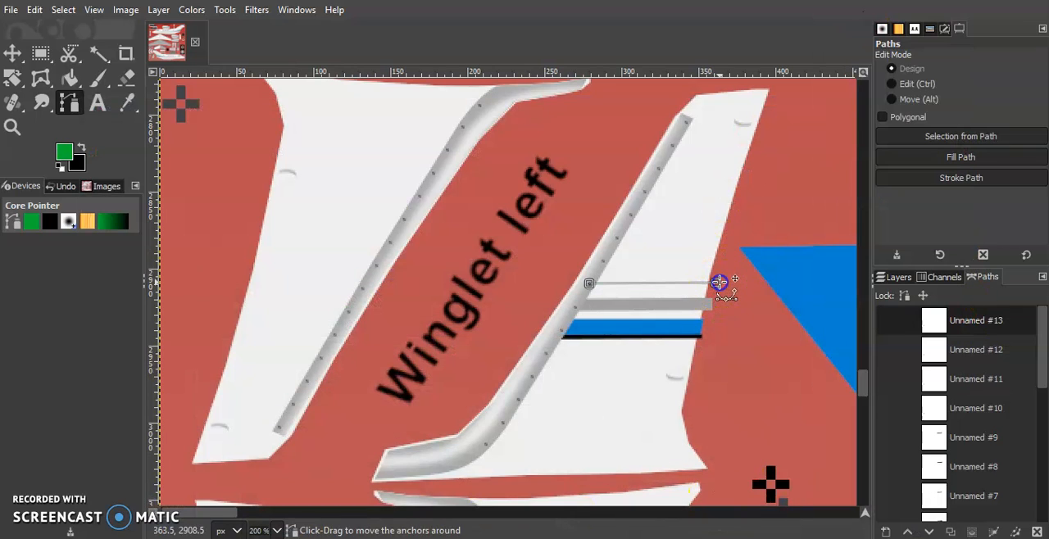
click(959, 177)
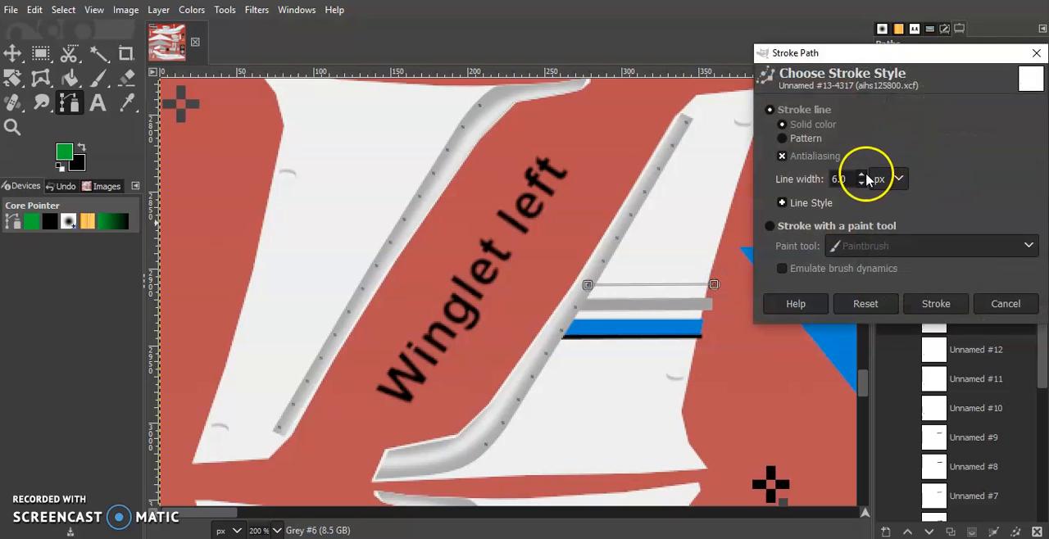
click(920, 303)
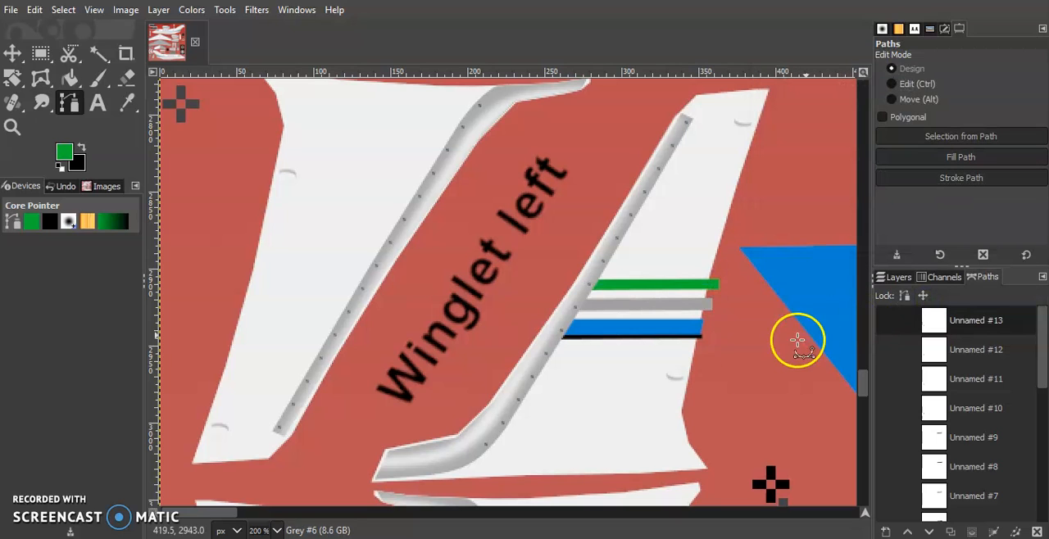
Export the updated texture, switch to the aircraft model viewer and reload the n979cf livery.
click(10, 10)
click(104, 232)
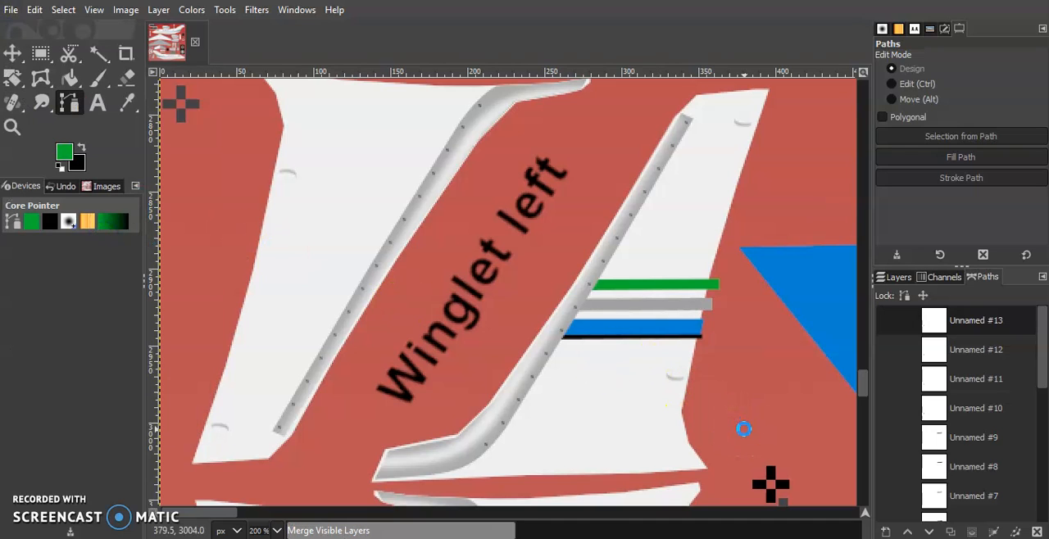
click(785, 529)
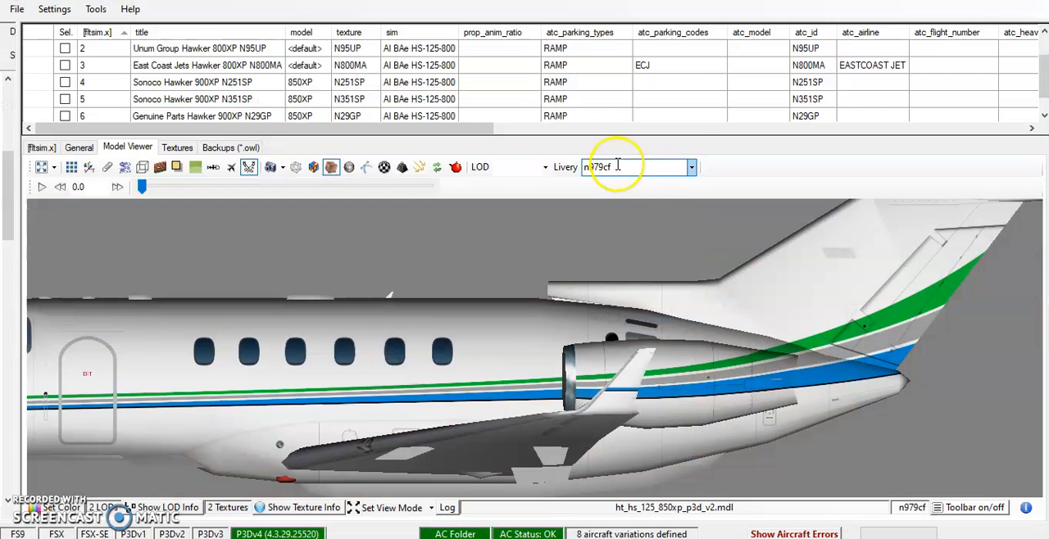
click(692, 170)
click(660, 195)
click(692, 172)
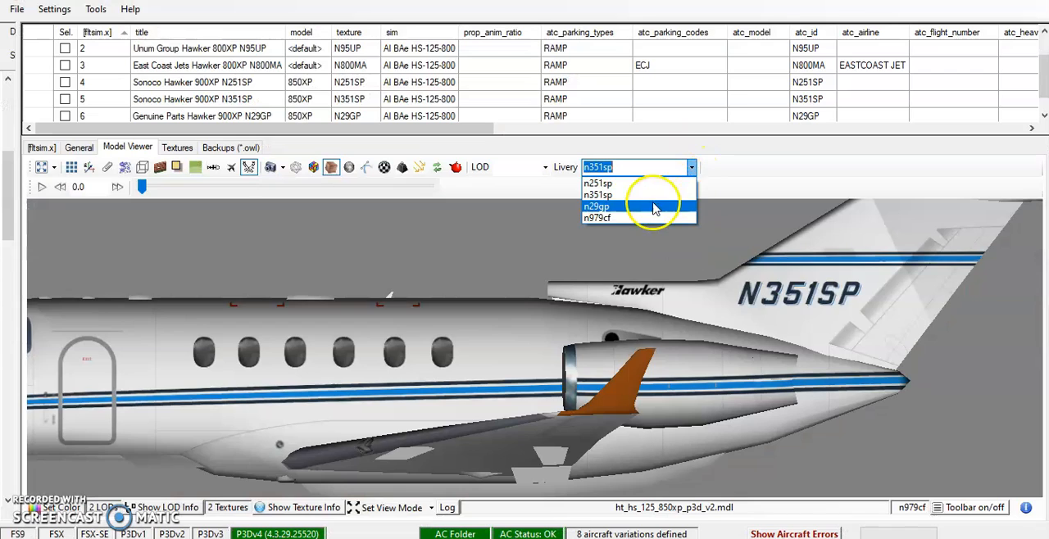
click(647, 218)
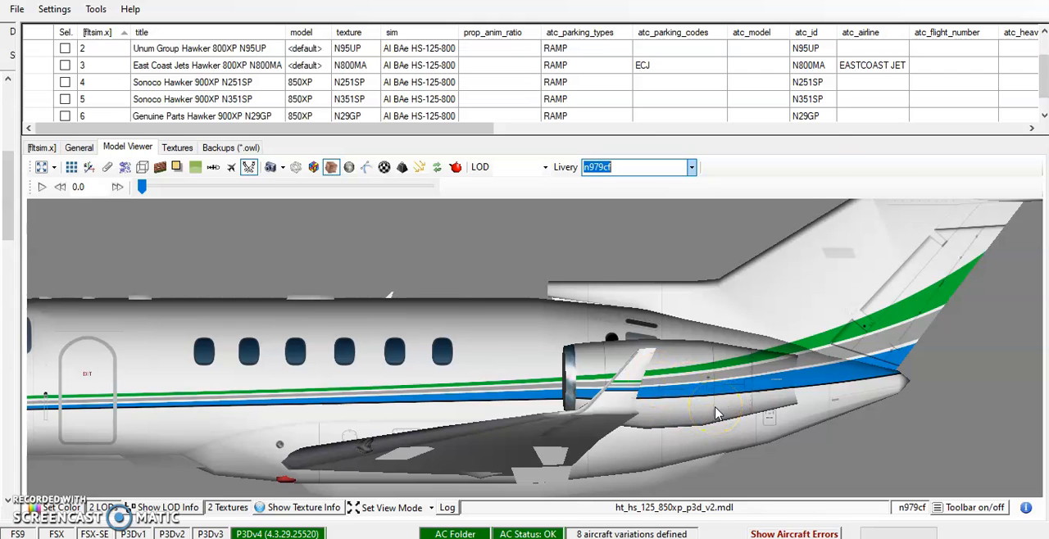
Examine how the winglet's green, grey and blue stripes line up with the engine stripes on the model, and return to GIMP.
scroll(717, 414, down, 2)
scroll(719, 414, up, 3)
scroll(719, 414, down, 1)
key(alt+Tab)
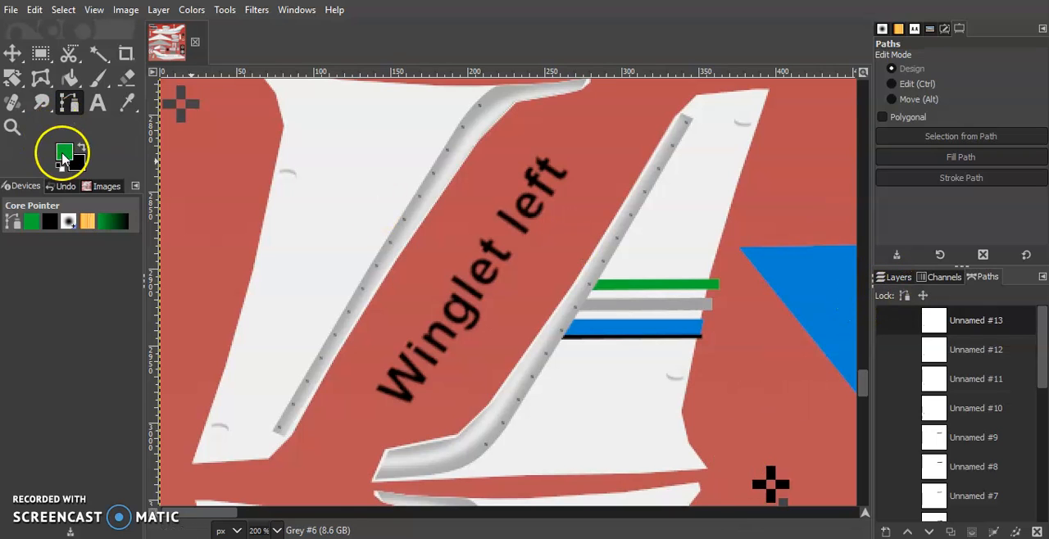
Dab green paint with the 40 px Paintbrush onto the black alignment cross beside the winglet pieces.
scroll(684, 291, down, 3)
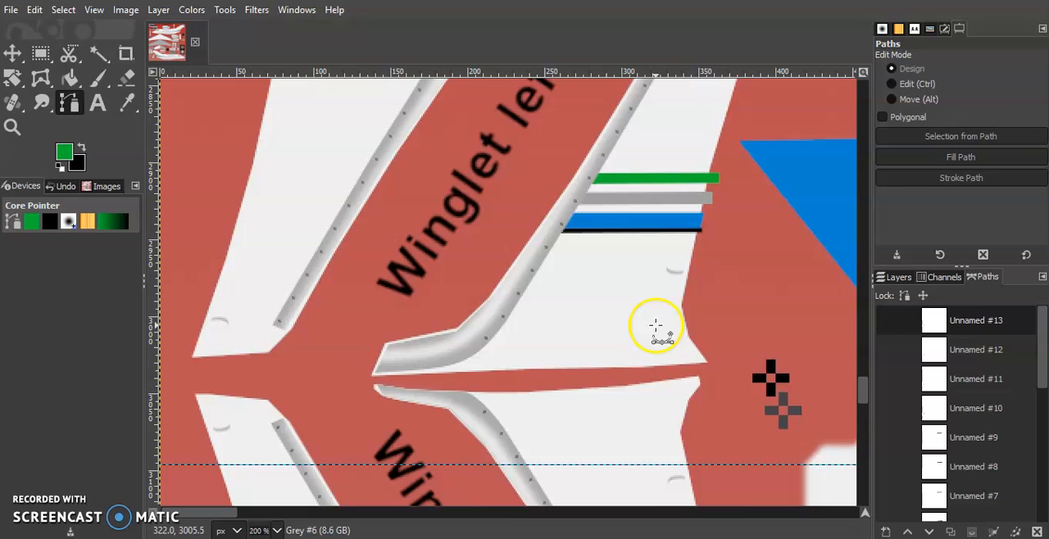
key(p)
scroll(403, 414, down, 3)
scroll(412, 410, up, 9)
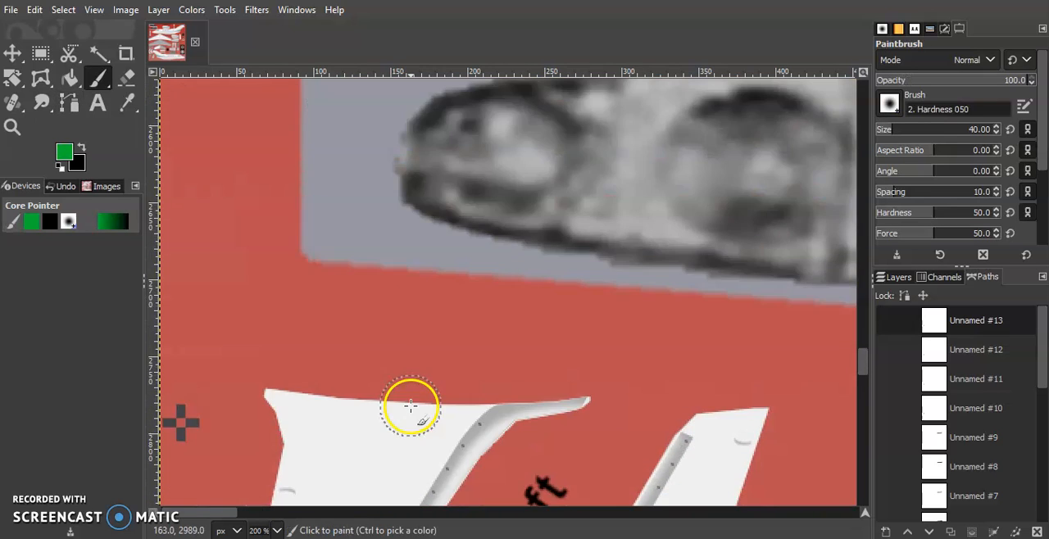
scroll(410, 407, down, 8)
scroll(410, 407, up, 5)
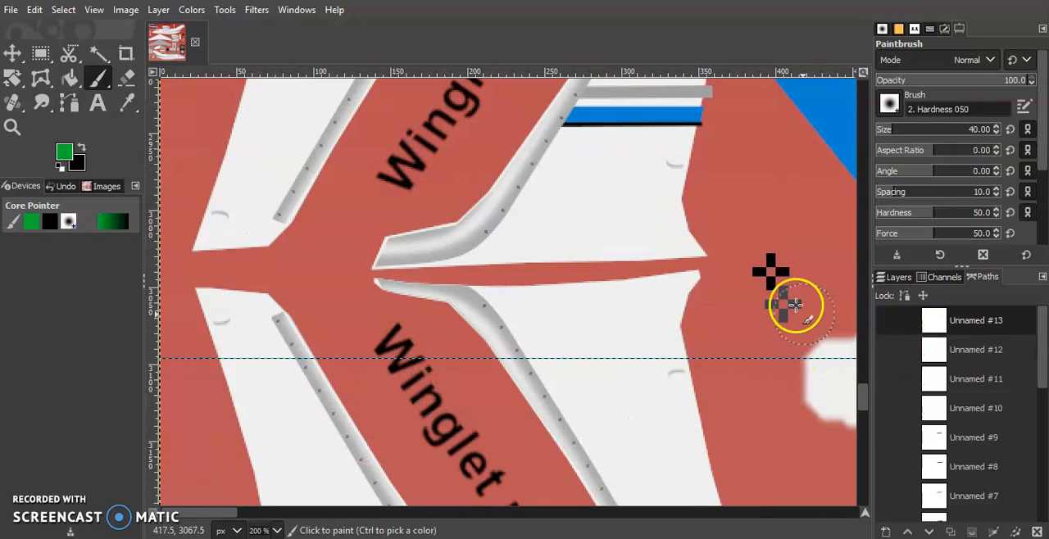
click(283, 531)
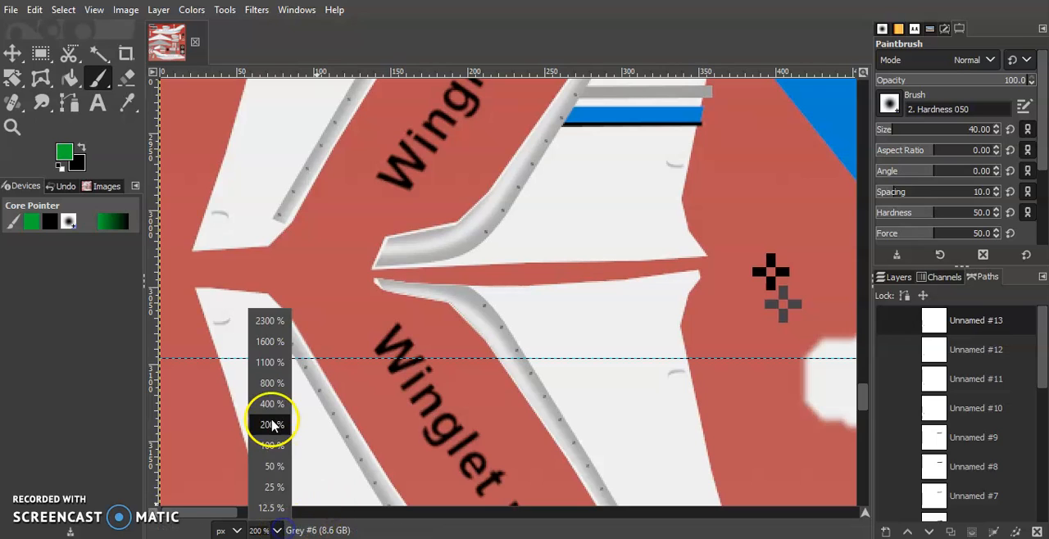
click(274, 404)
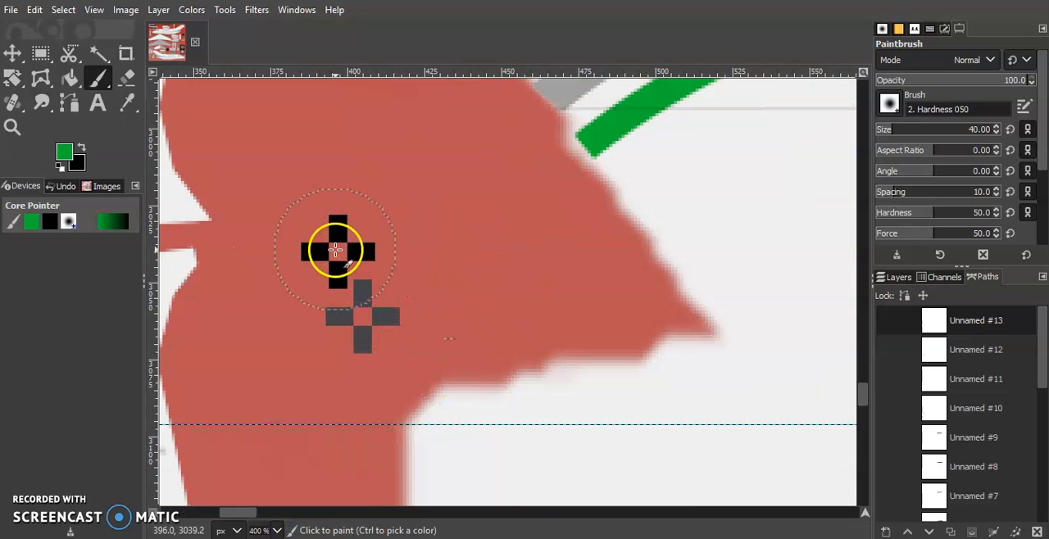
click(338, 252)
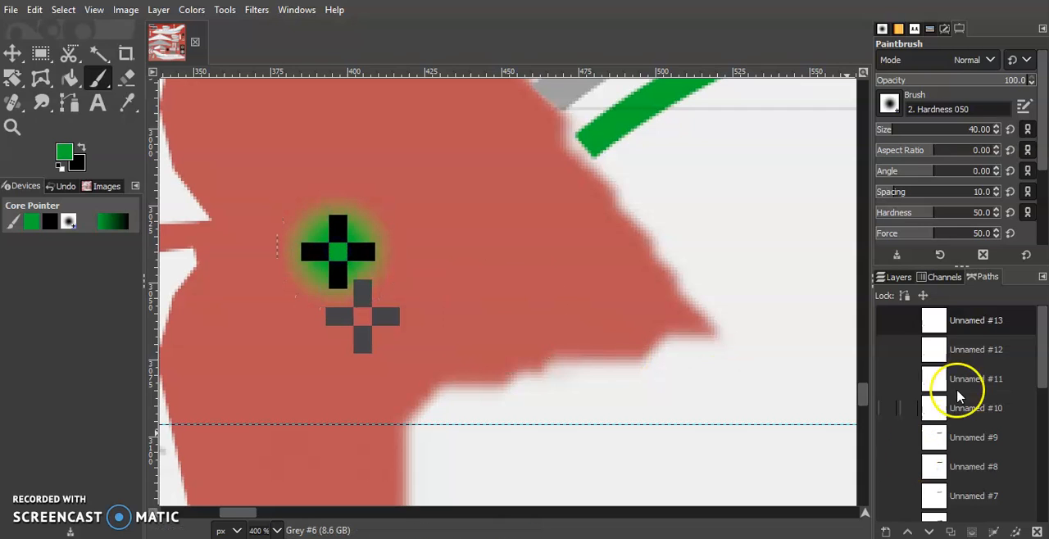
Rename the layer group holding the winglet's grey and blue stripe layers as Left #1.
click(887, 277)
click(945, 454)
click(980, 469)
scroll(983, 469, down, 1)
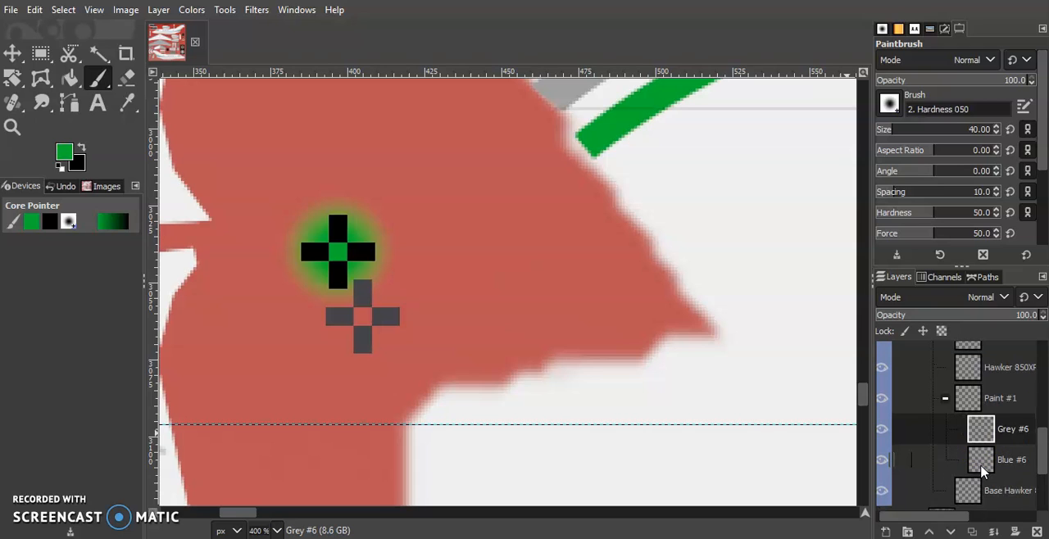
scroll(983, 468, up, 1)
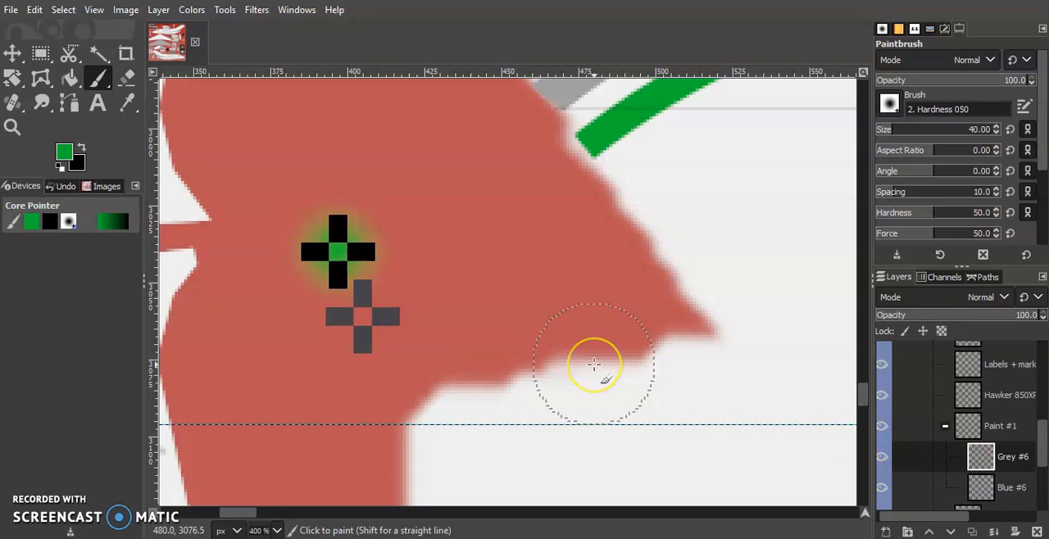
click(934, 424)
double_click(992, 428)
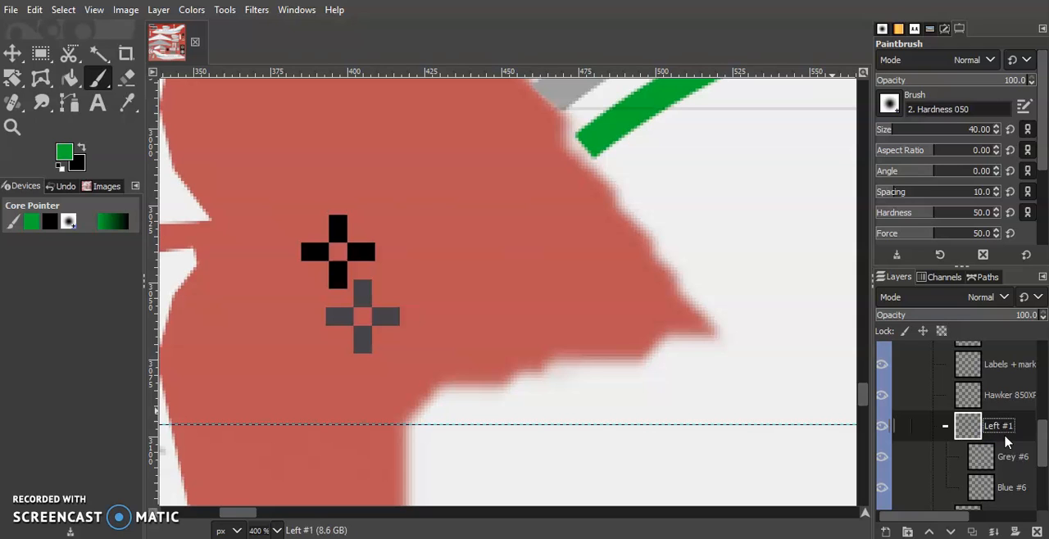
double_click(994, 456)
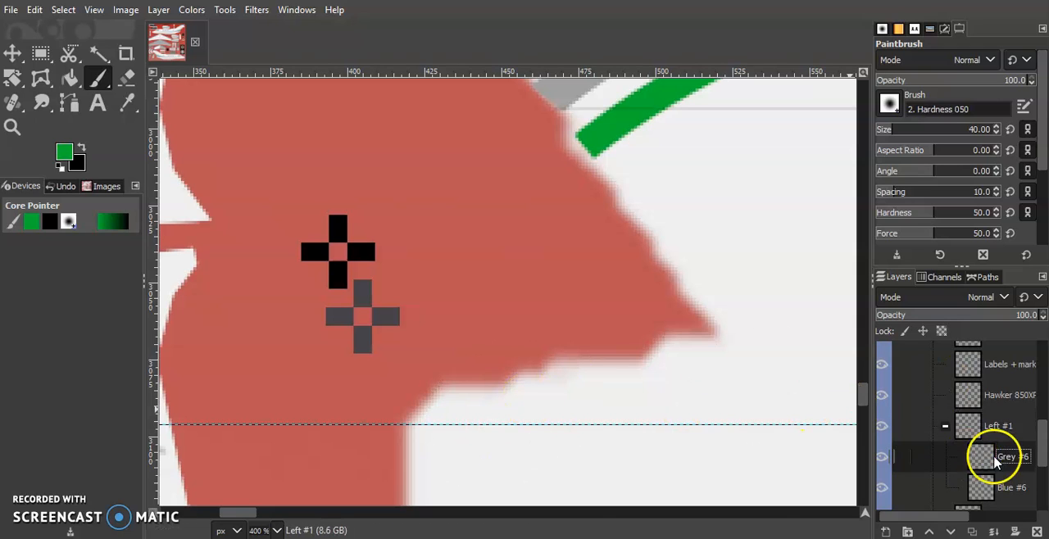
click(888, 531)
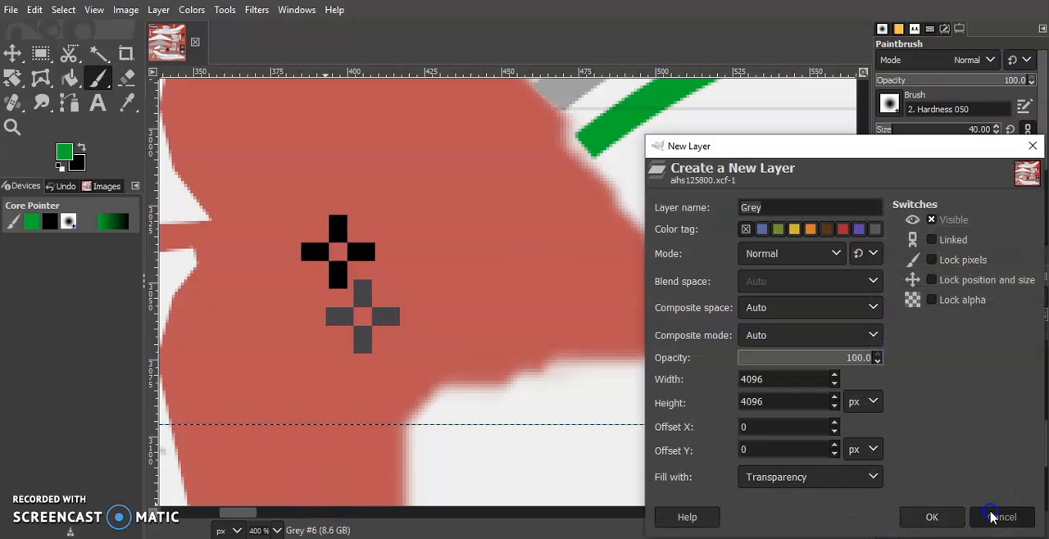
click(991, 517)
click(285, 527)
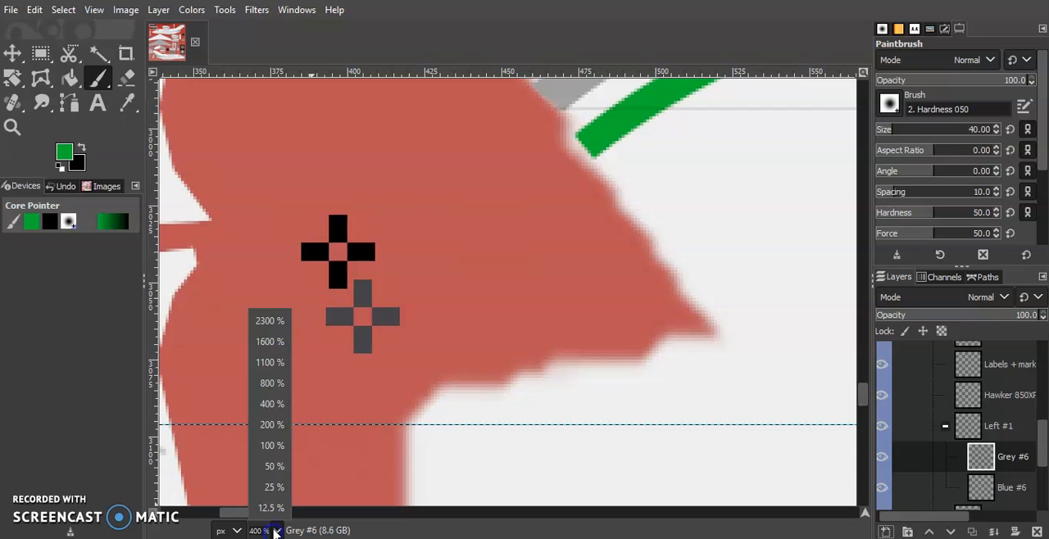
click(269, 441)
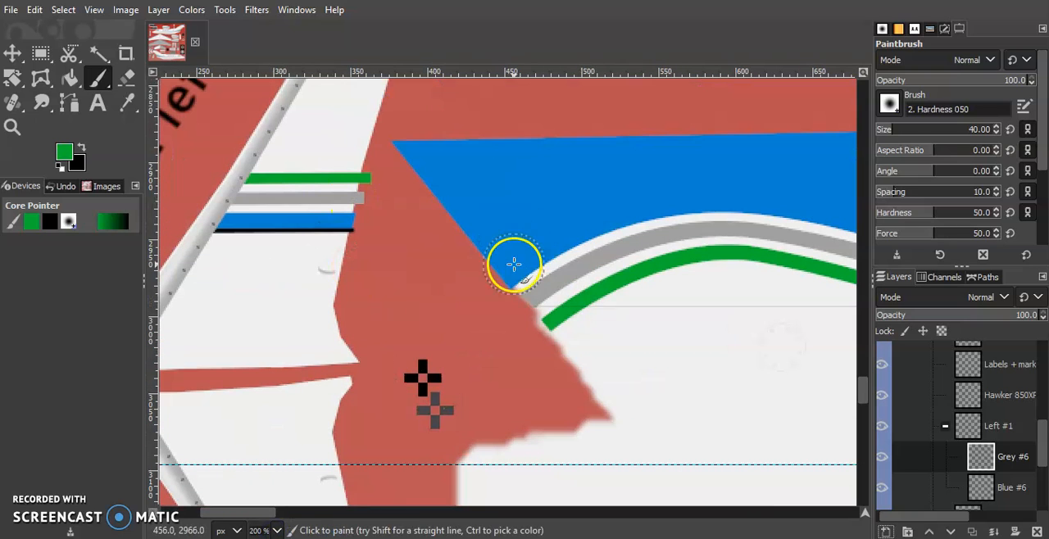
click(945, 426)
click(993, 435)
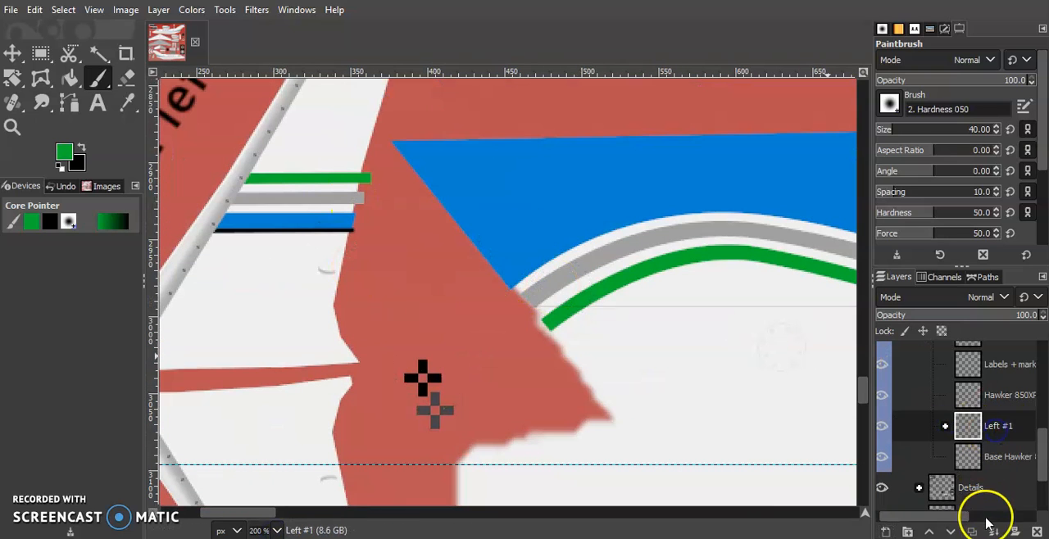
key(ctrl+shift+d)
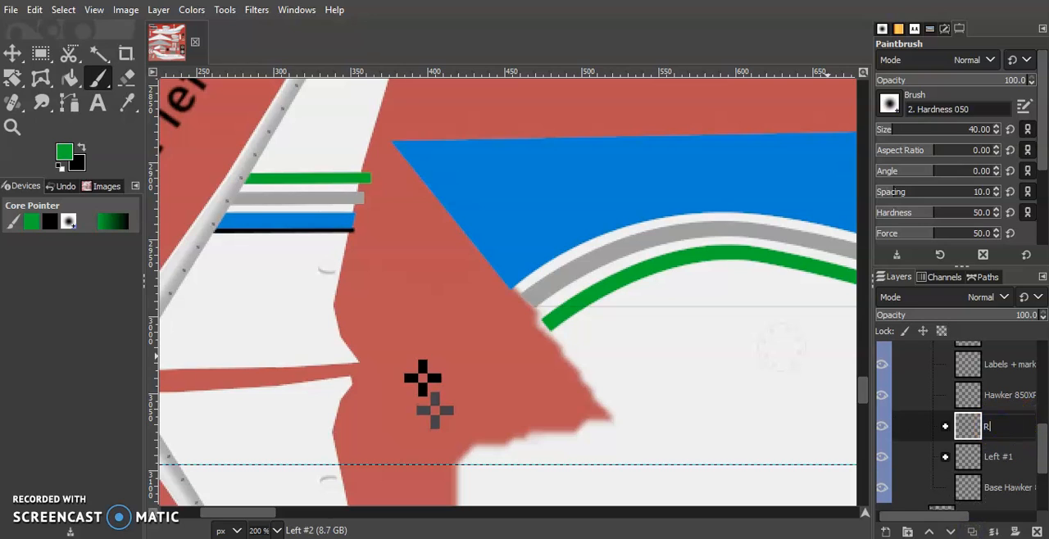
click(1037, 532)
Dab green paint with the 40 px Paintbrush on the Grey #6 layer, centred on the black alignment cross beside the left winglet.
click(944, 427)
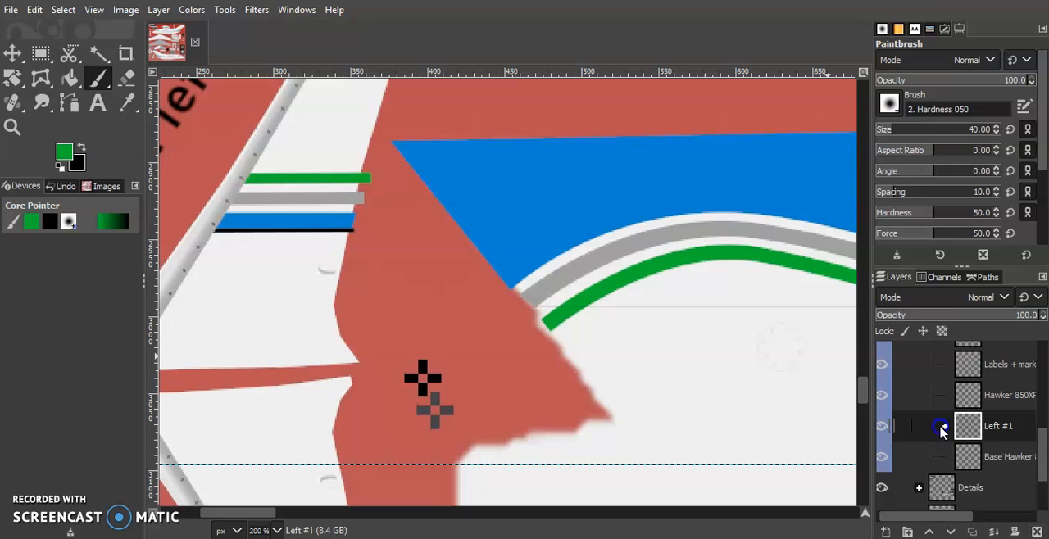
click(1013, 456)
click(277, 531)
click(271, 404)
scroll(380, 412, down, 6)
scroll(347, 291, up, 4)
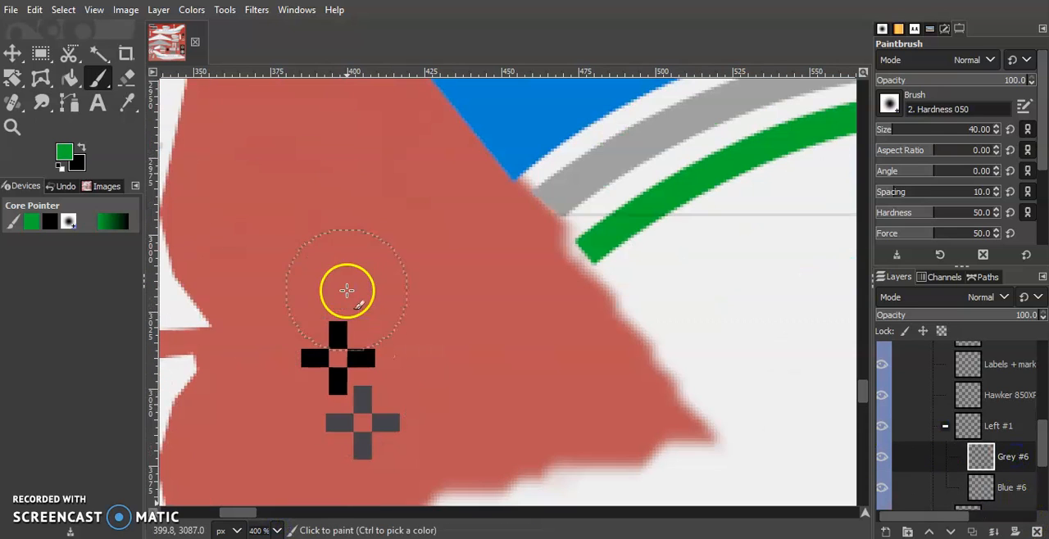
click(279, 530)
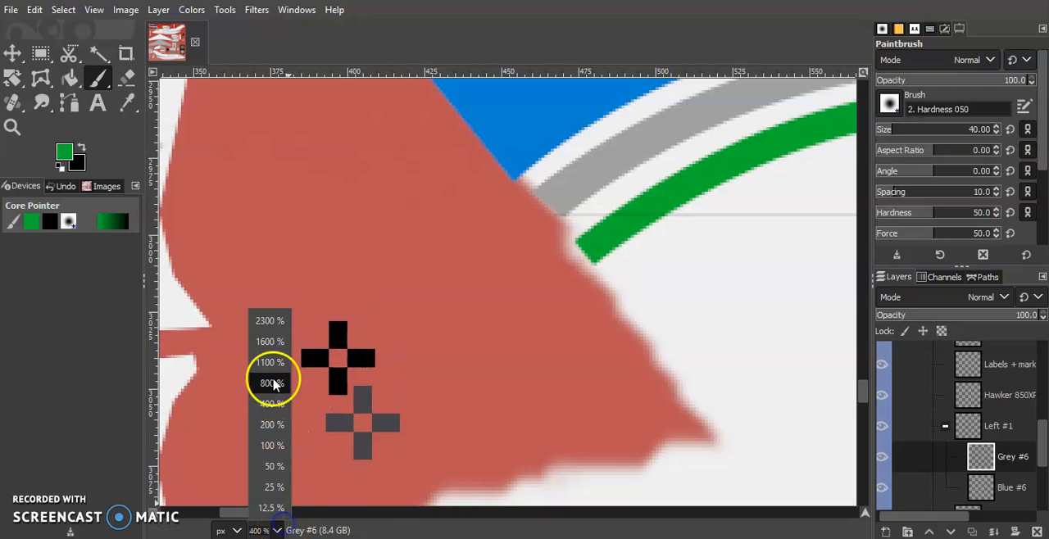
click(270, 379)
scroll(470, 433, left, 5)
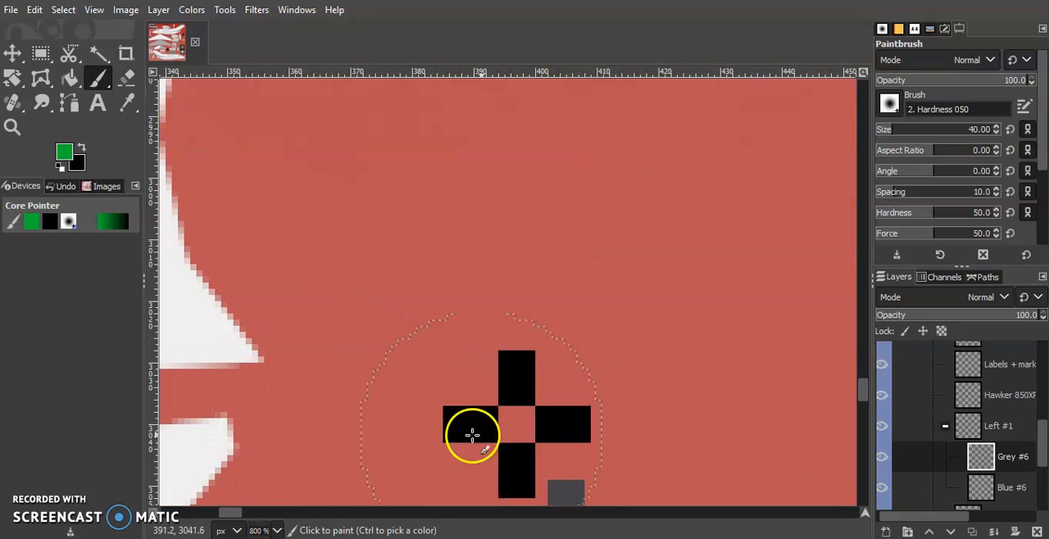
click(515, 423)
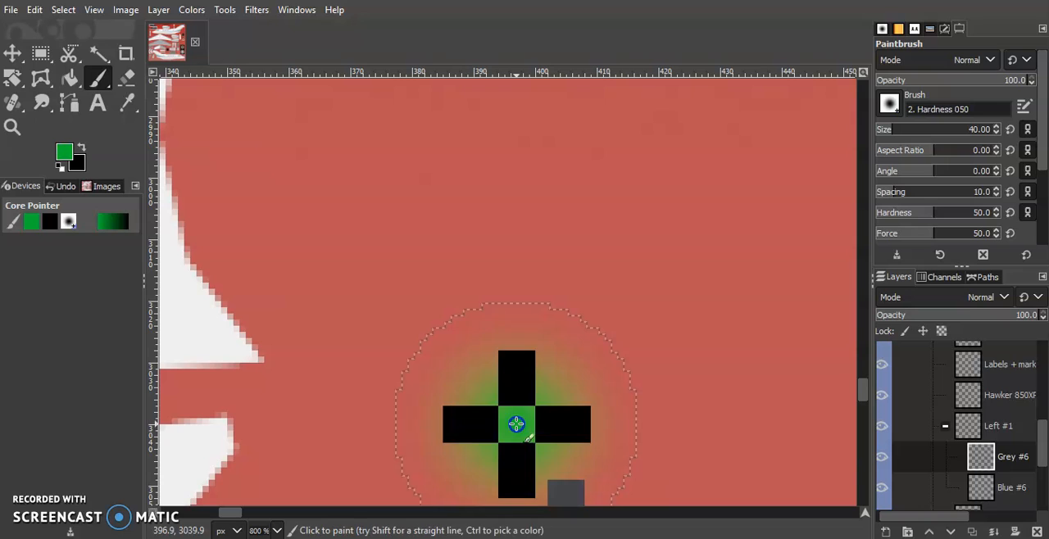
Duplicate the Left #1 layer group and name the copy Right #1.
click(945, 430)
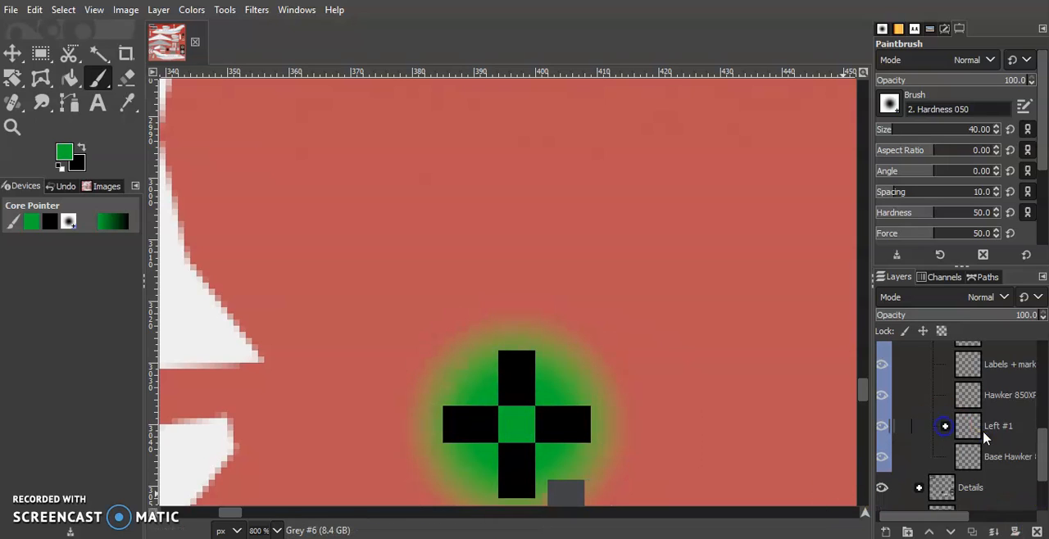
click(984, 429)
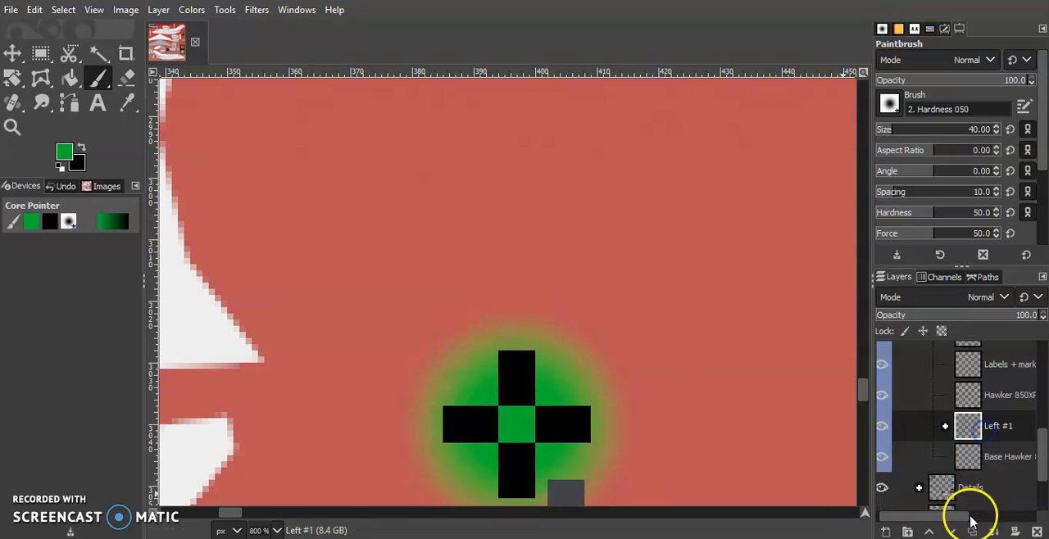
key(shift+ctrl+d)
Flip the Right #1 layer group horizontally.
click(275, 531)
click(267, 447)
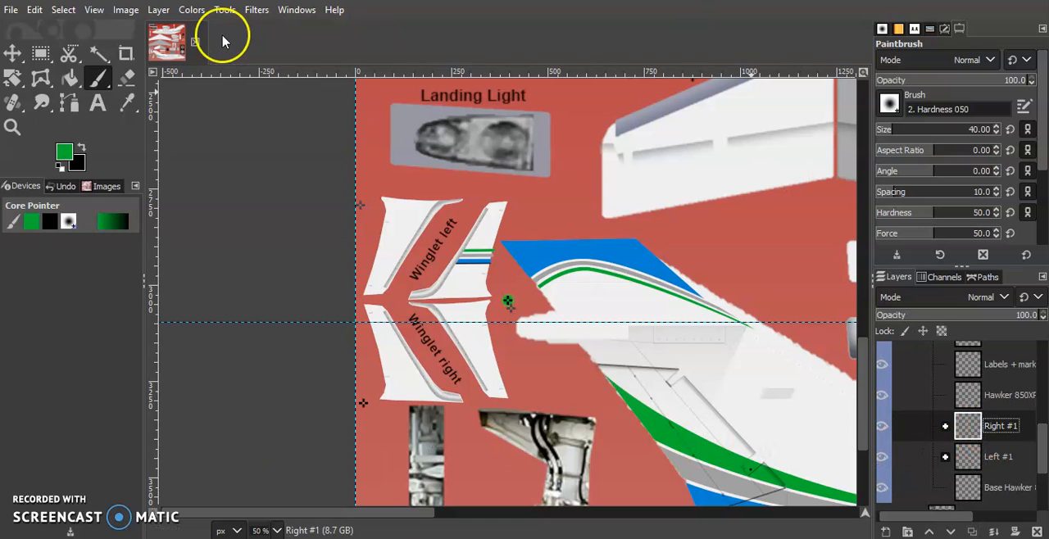
click(158, 10)
mouse_move(265, 219)
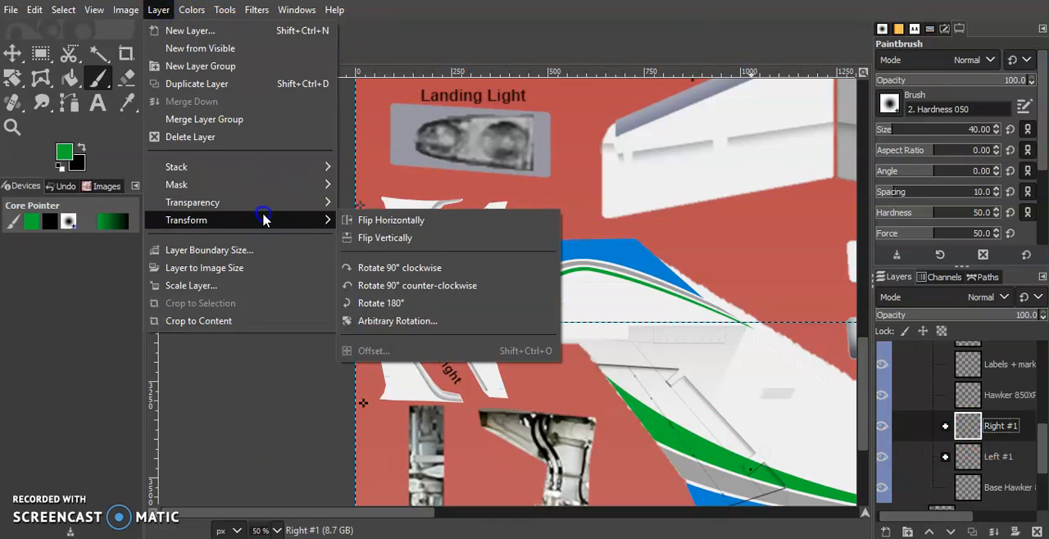
click(404, 226)
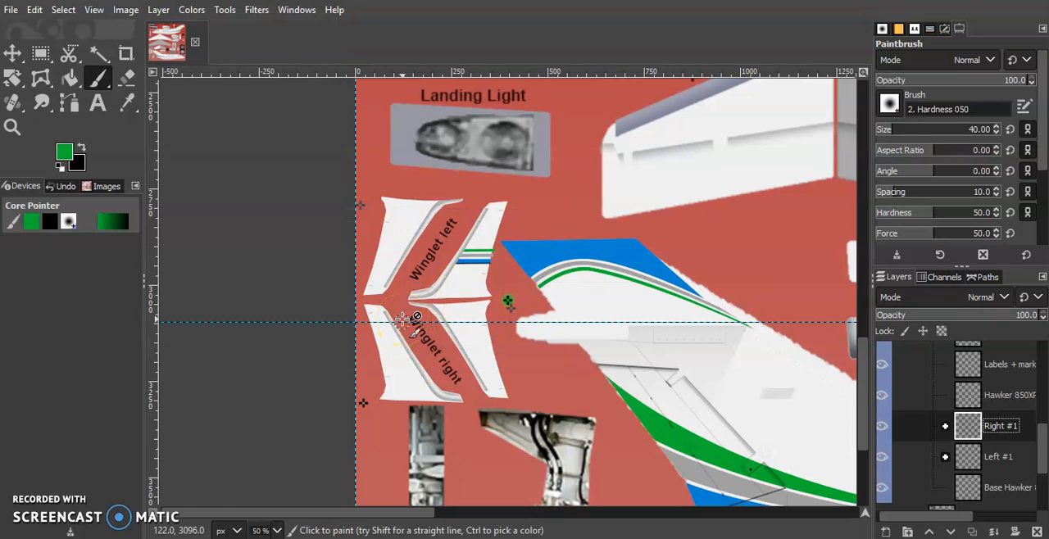
Move the flipped Right #1 stripes onto the outer piece of the Winglet right texture.
scroll(402, 320, right, 15)
key(m)
drag(743, 251, 248, 302)
drag(20, 297, 205, 363)
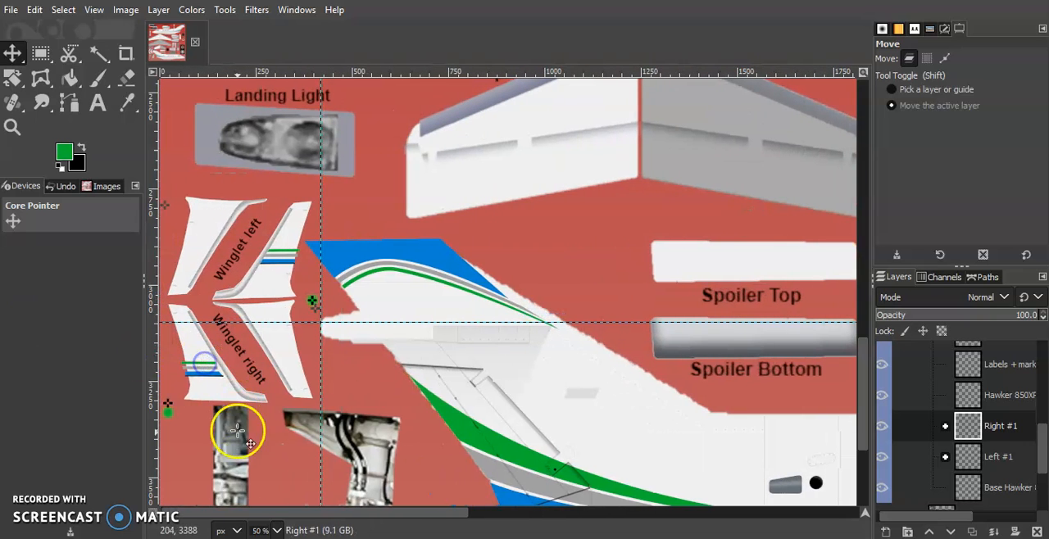
Align the Right #1 group so its green dab is centred on the black cross beside the right winglet, and check the stripes.
click(276, 530)
click(276, 399)
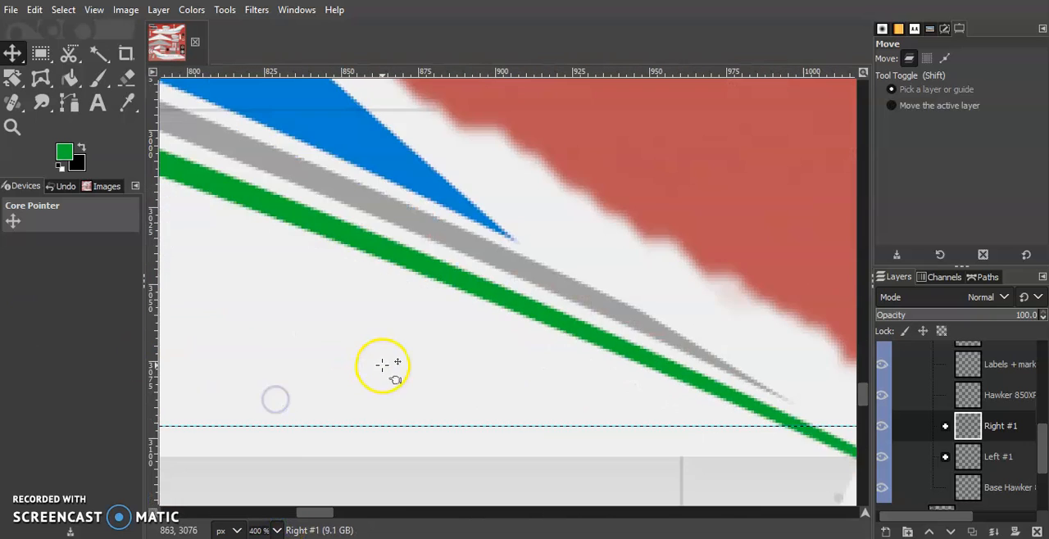
scroll(382, 365, left, 14)
scroll(382, 366, down, 7)
drag(254, 408, 242, 332)
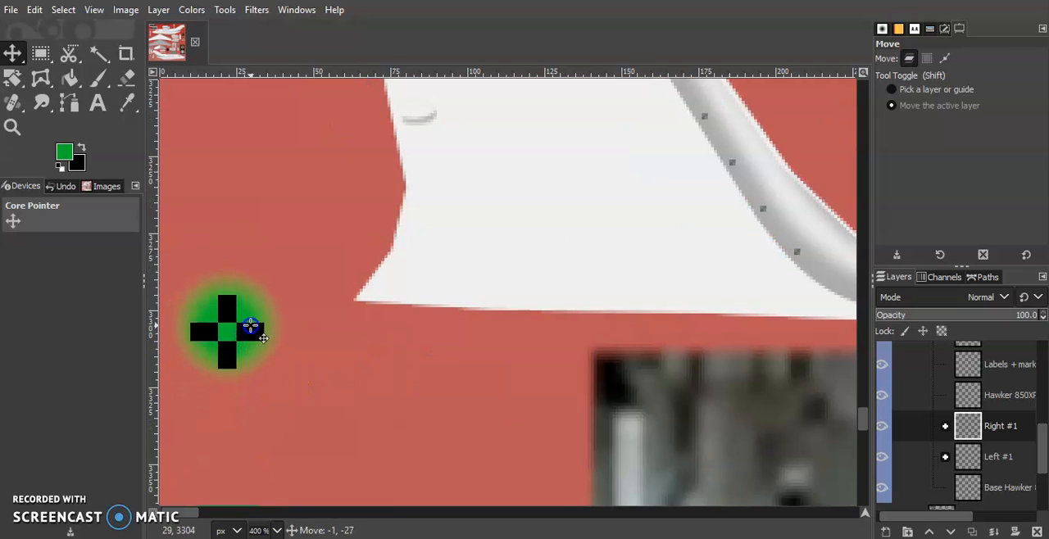
scroll(422, 383, up, 5)
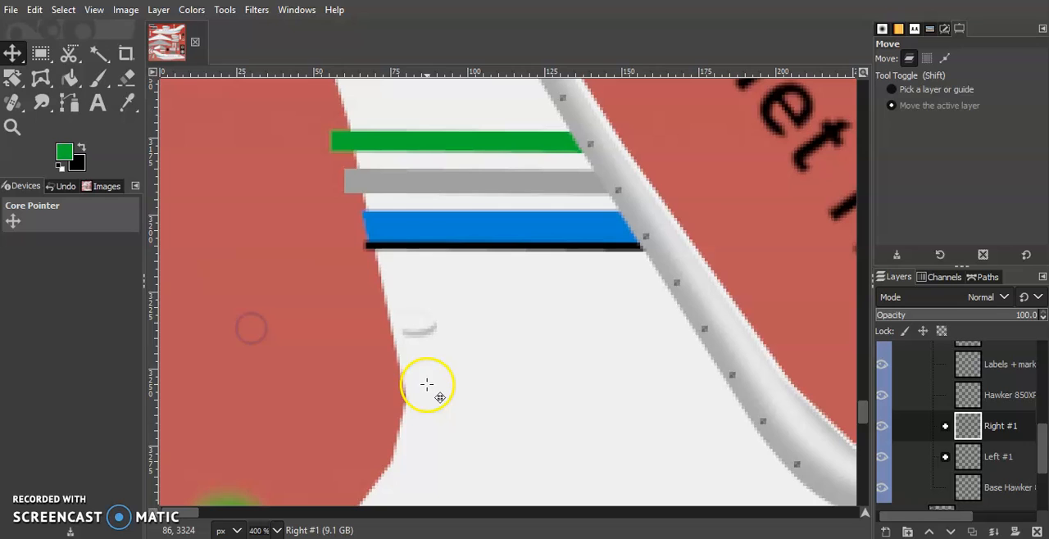
scroll(667, 264, up, 3)
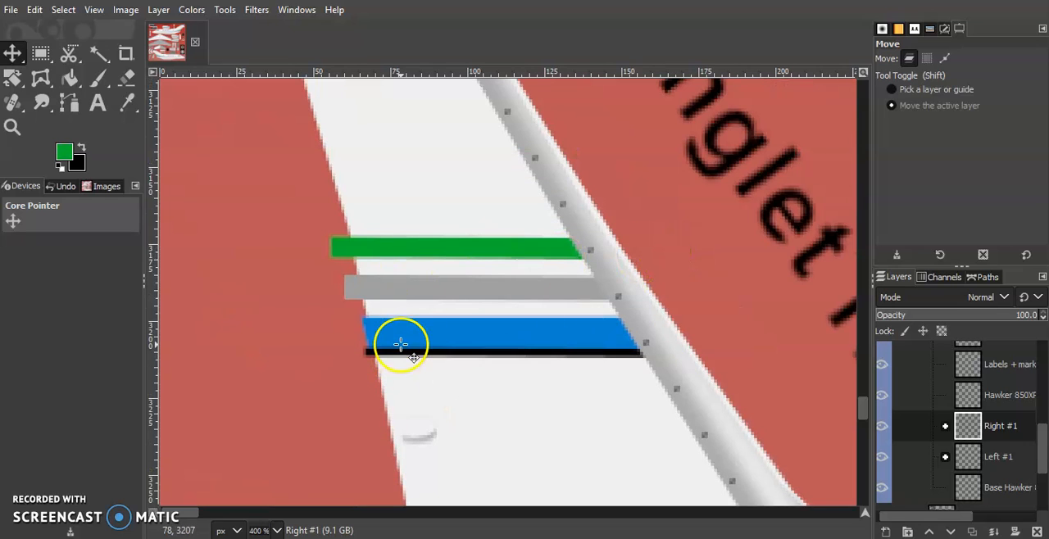
scroll(408, 344, down, 3)
Export the updated texture, switch to the aircraft model viewer and reload the n979cf livery.
click(277, 527)
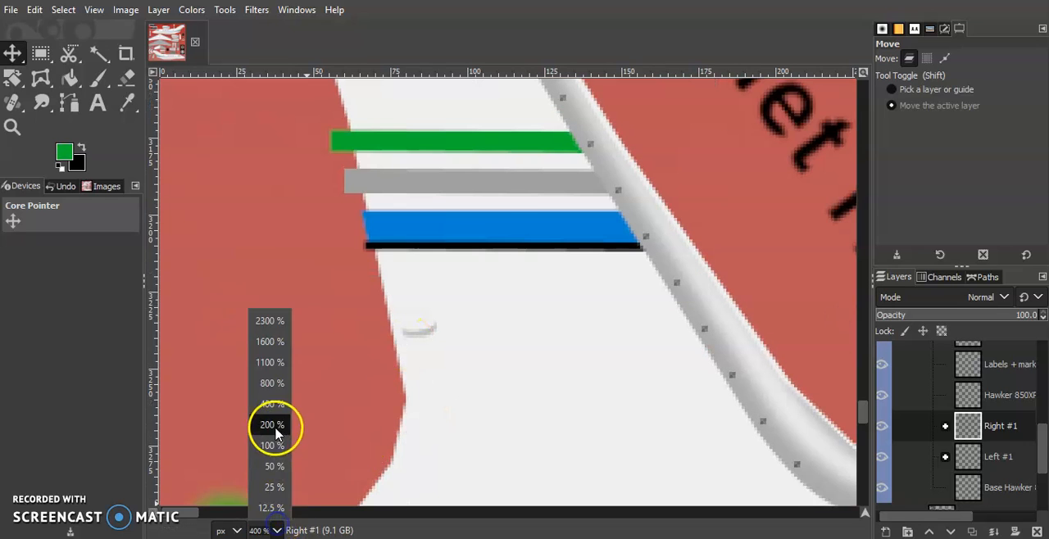
click(274, 426)
scroll(512, 369, up, 2)
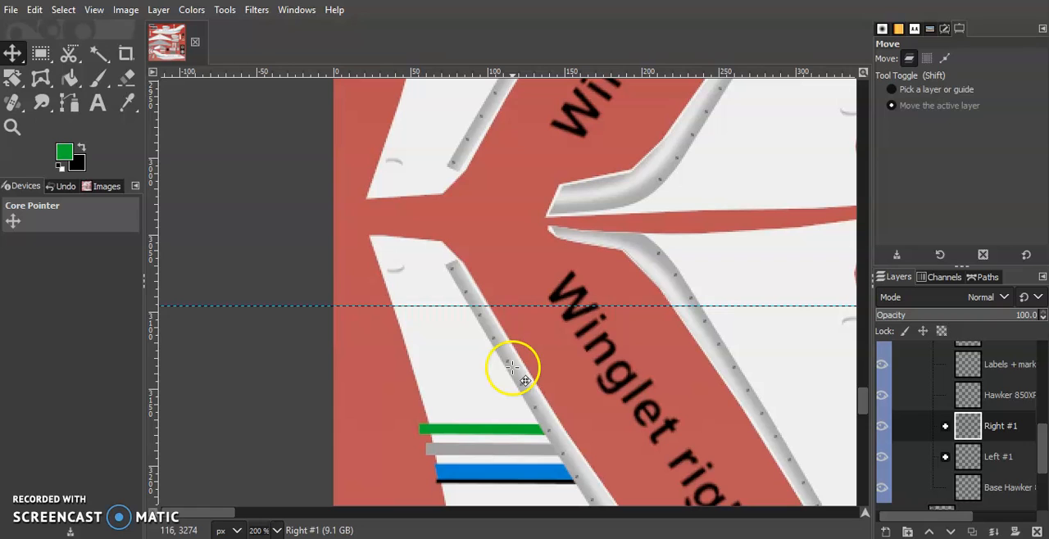
click(12, 10)
click(215, 246)
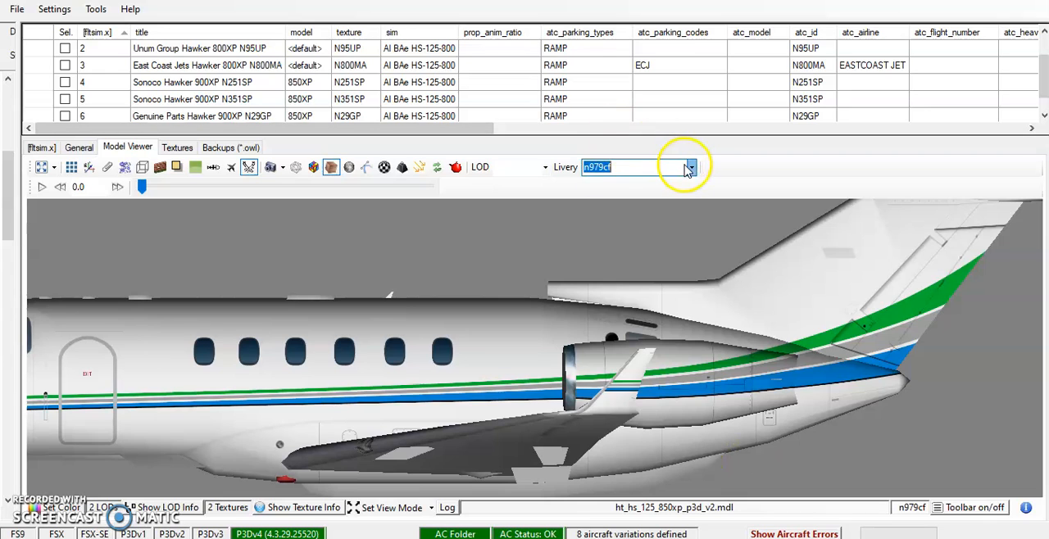
click(690, 168)
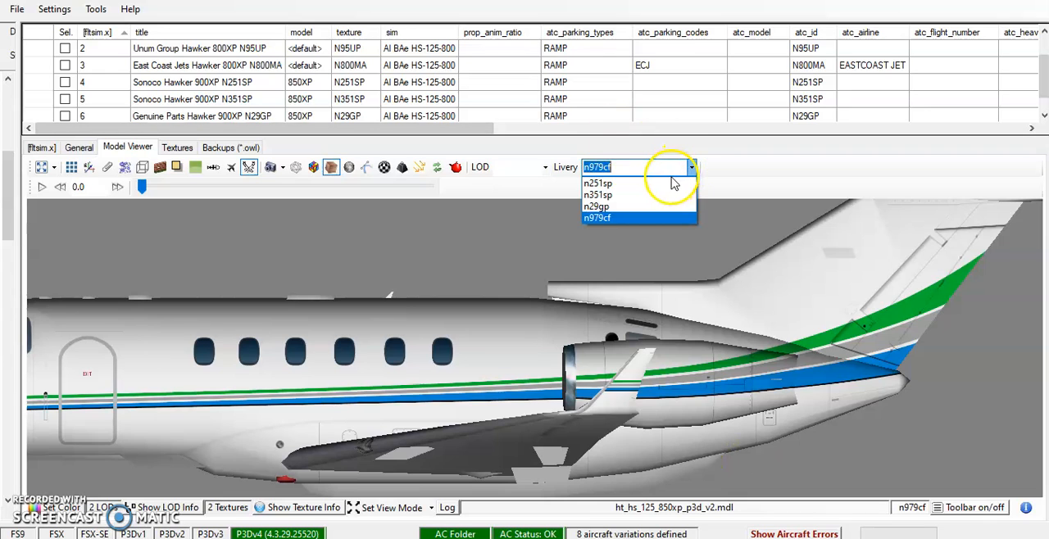
click(689, 183)
click(691, 168)
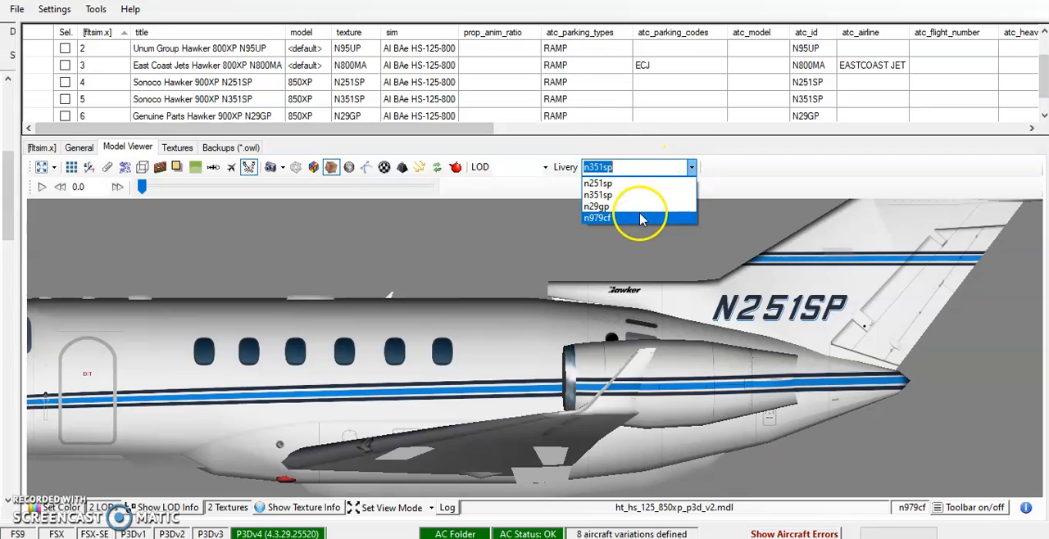
click(639, 219)
Examine the winglet stripes on the model in free rotation from the right side and in the left view.
click(283, 170)
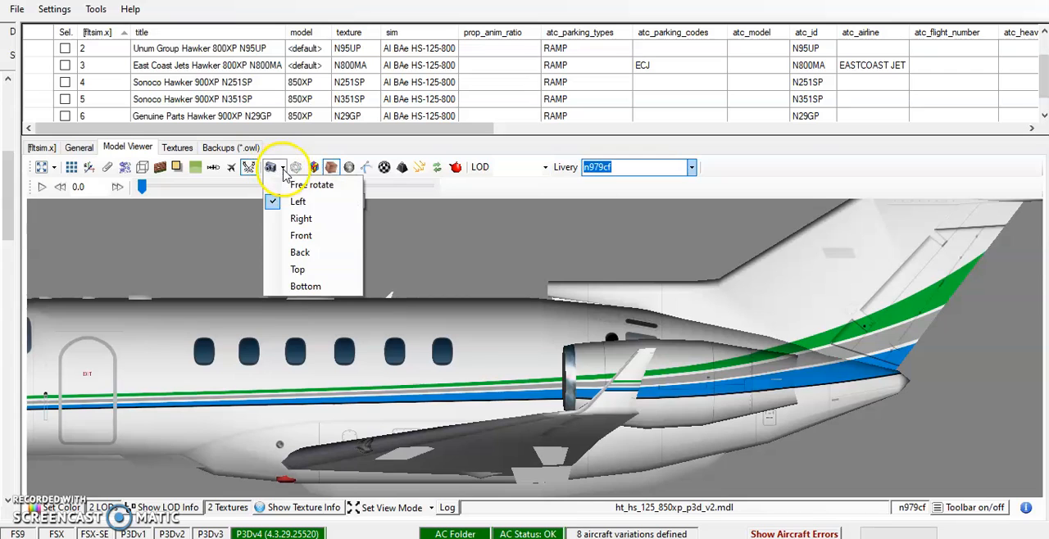
click(297, 185)
drag(600, 340, 246, 309)
scroll(543, 412, up, 5)
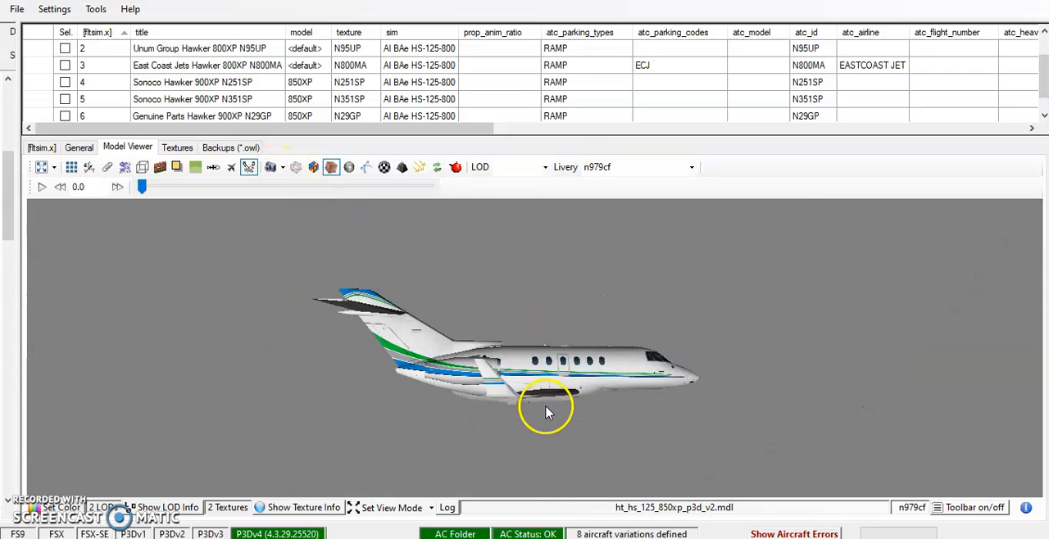
drag(589, 395, 563, 377)
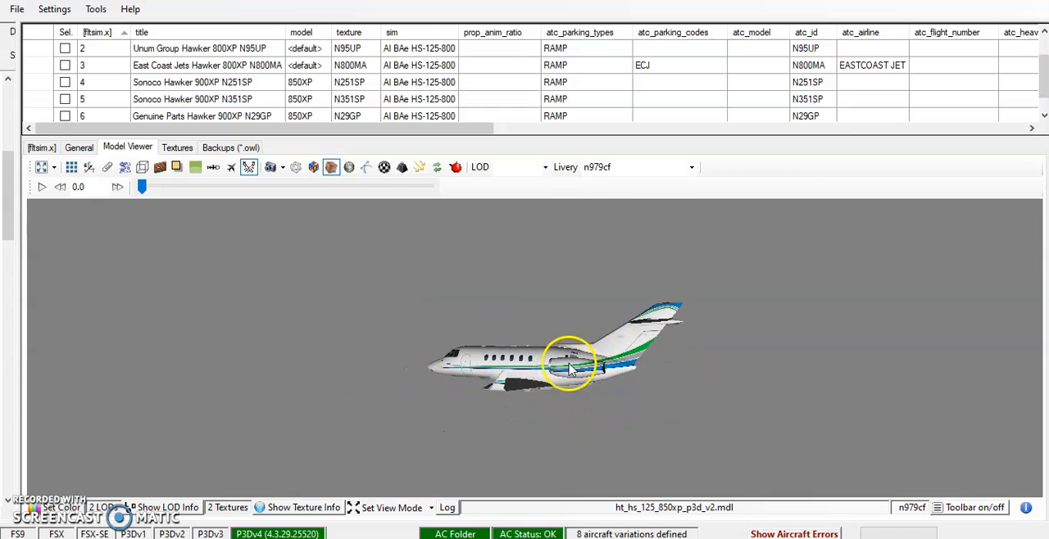
click(283, 169)
click(297, 201)
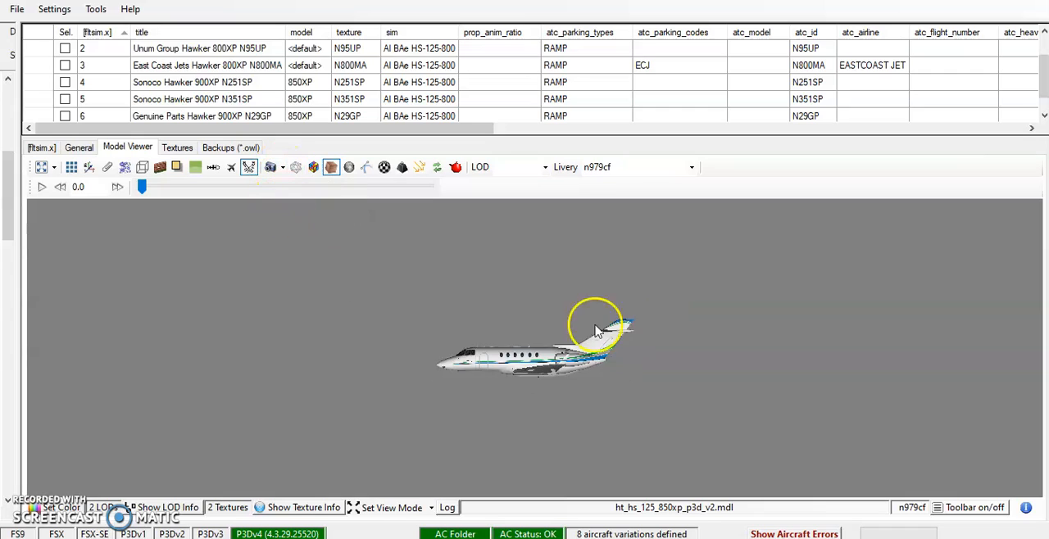
scroll(723, 387, up, 5)
scroll(723, 387, up, 2)
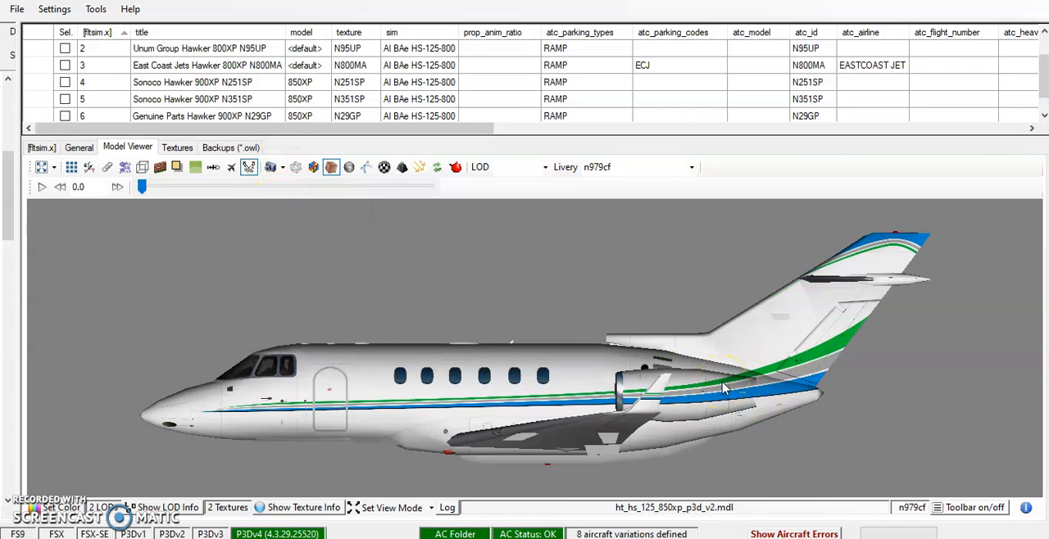
Return to GIMP, collapse the Hawker 850XP and Winglet selector layer groups, and expand and select the Paint group.
click(744, 538)
scroll(954, 423, up, 4)
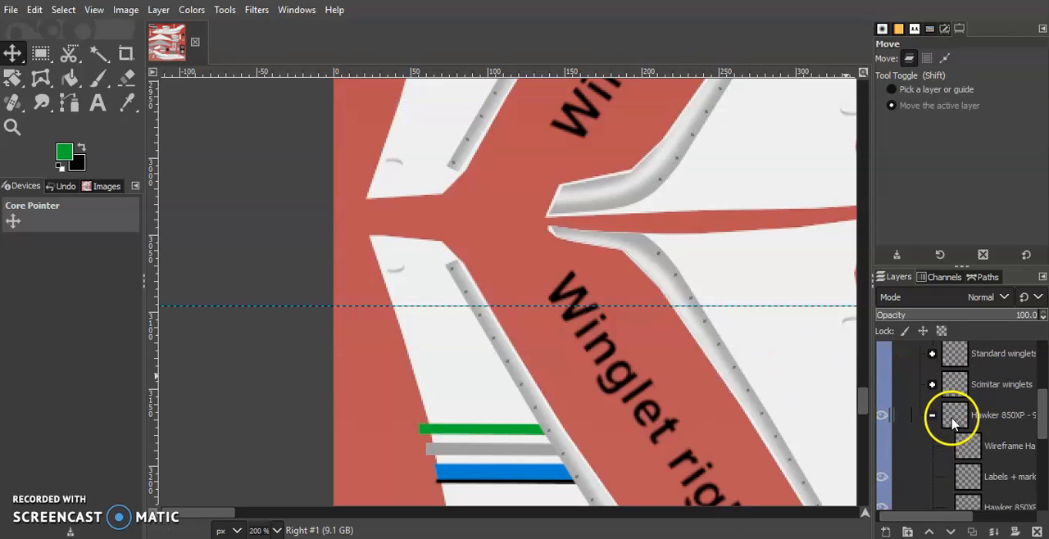
scroll(953, 422, up, 2)
click(931, 471)
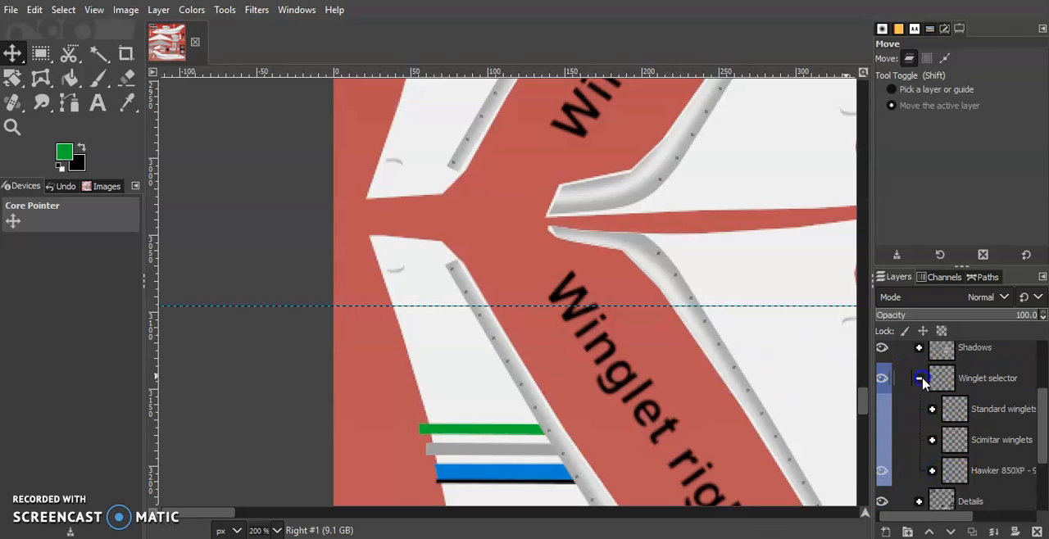
click(923, 382)
click(919, 433)
click(960, 433)
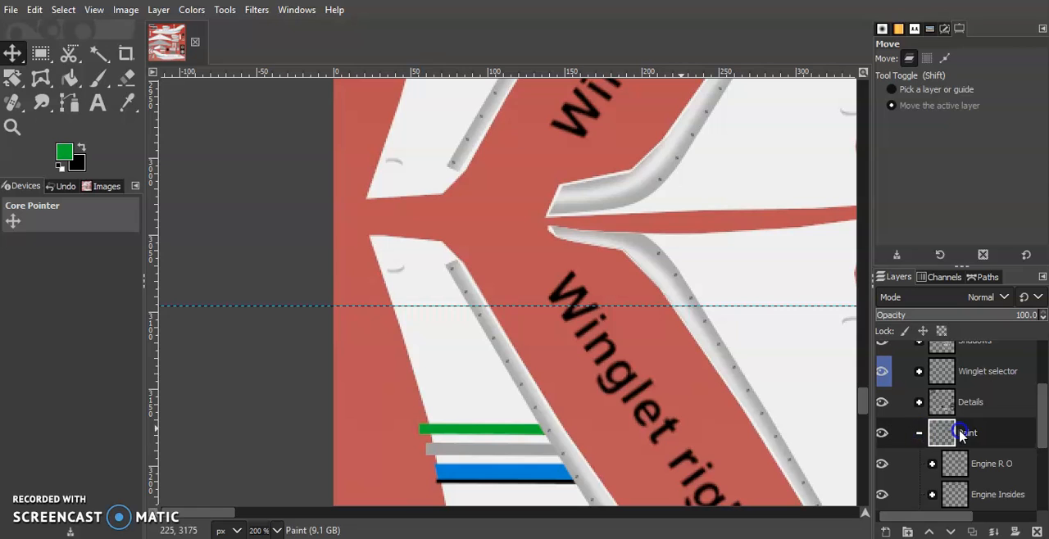
Look over the texture sheet from the landing gear parts to the left fuselage, and examine the passenger door area.
scroll(397, 482, down, 8)
click(277, 531)
click(269, 468)
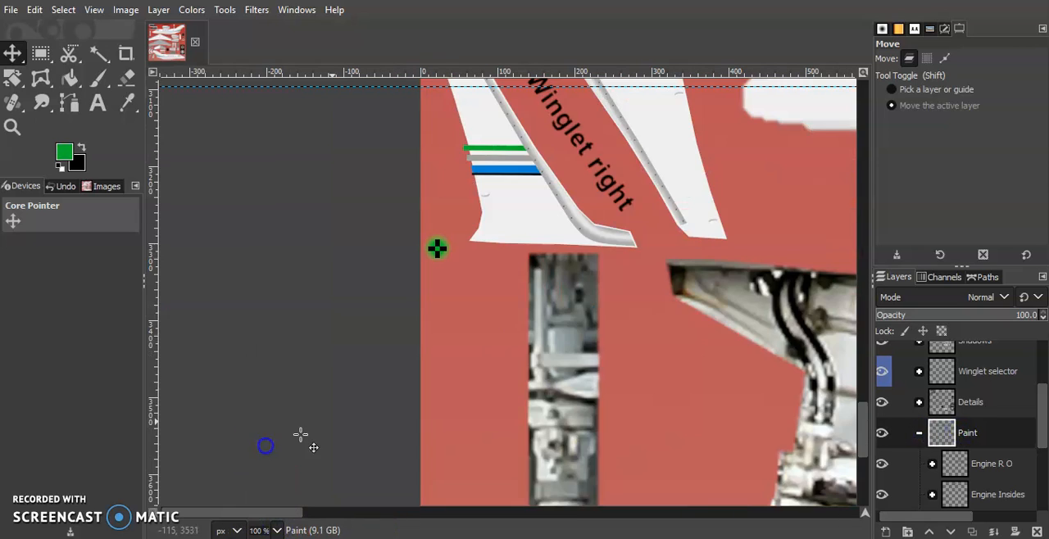
scroll(595, 347, down, 5)
click(277, 531)
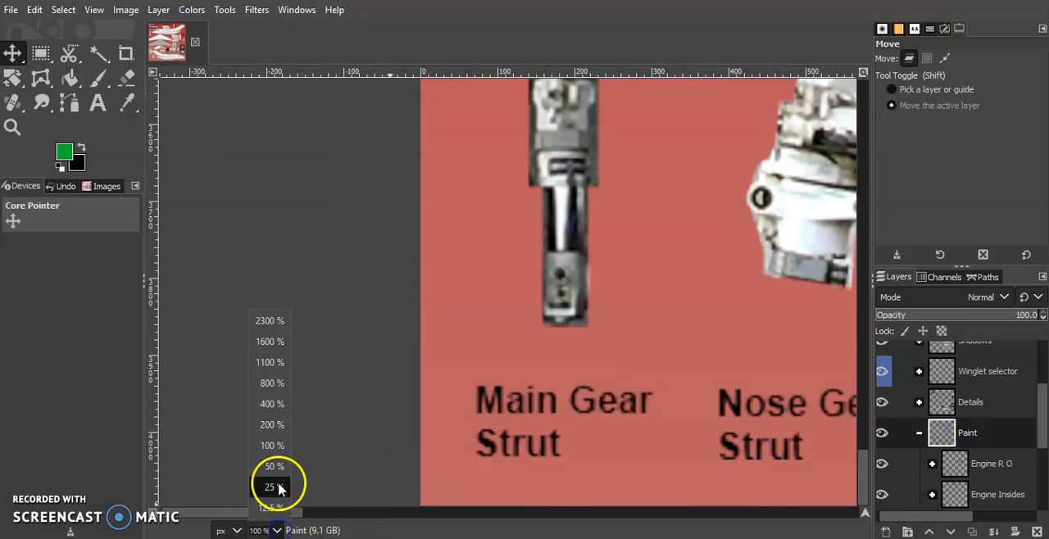
click(270, 476)
scroll(617, 361, up, 6)
scroll(614, 366, right, 14)
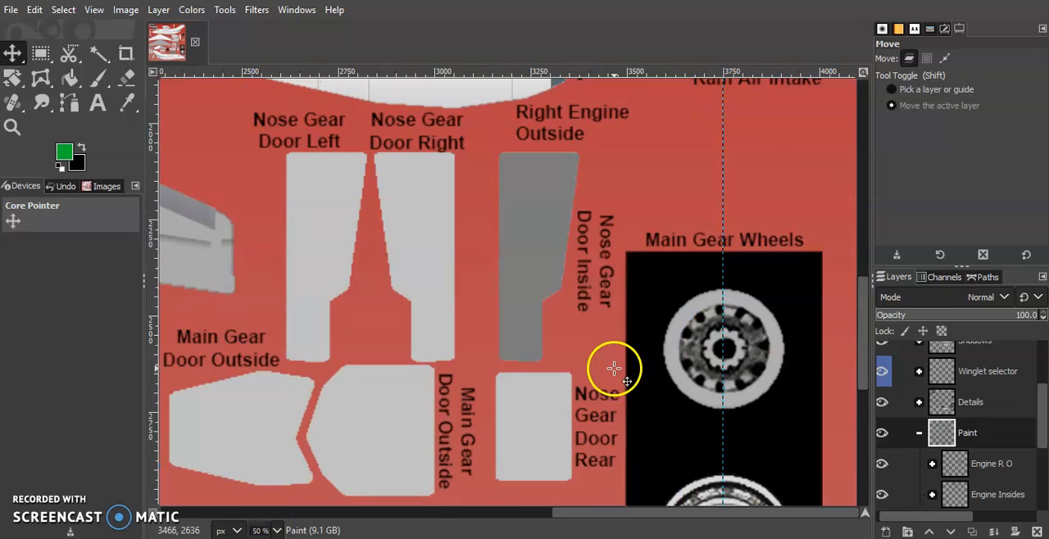
scroll(613, 366, up, 12)
scroll(613, 366, left, 11)
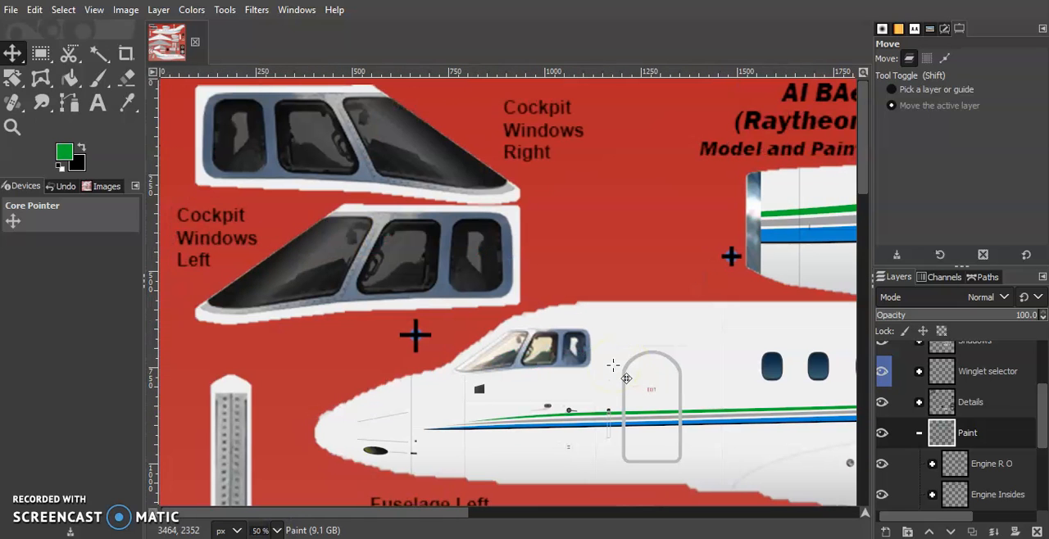
scroll(613, 368, down, 3)
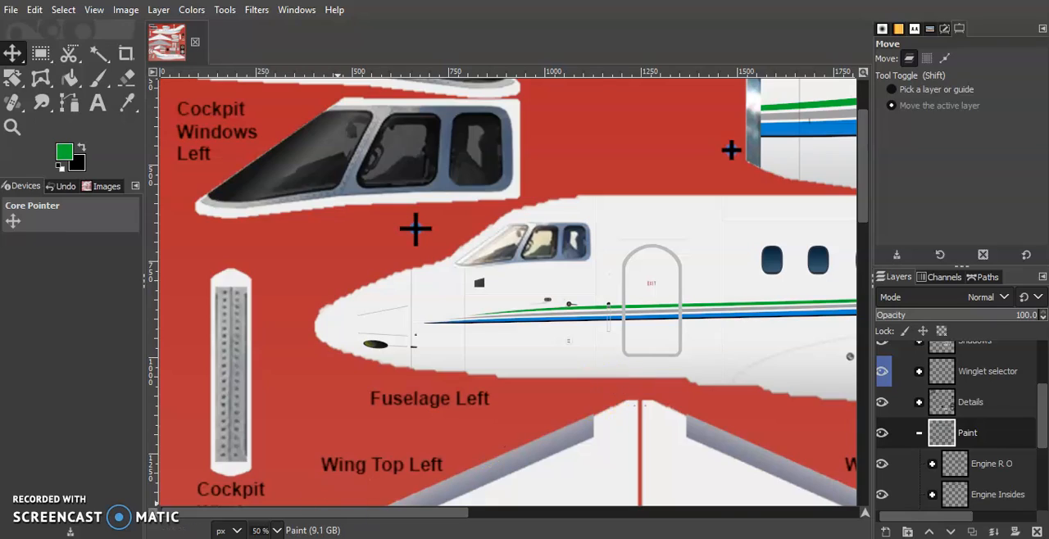
Check the door surround in the Flickr reference photo, return to GIMP and add a transparent layer named Door White in the Paint group.
key(alt+Tab)
scroll(746, 258, right, 3)
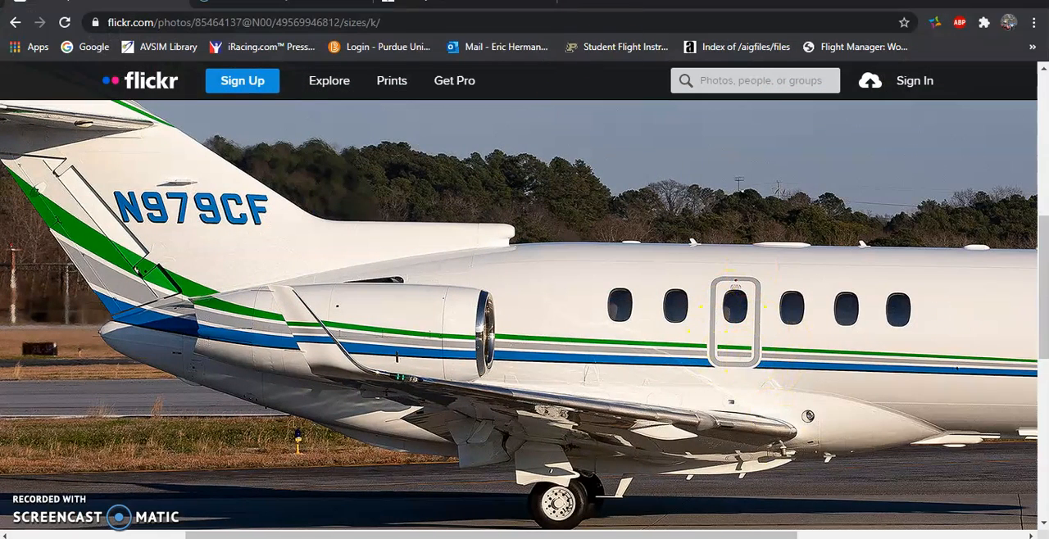
key(alt+Tab)
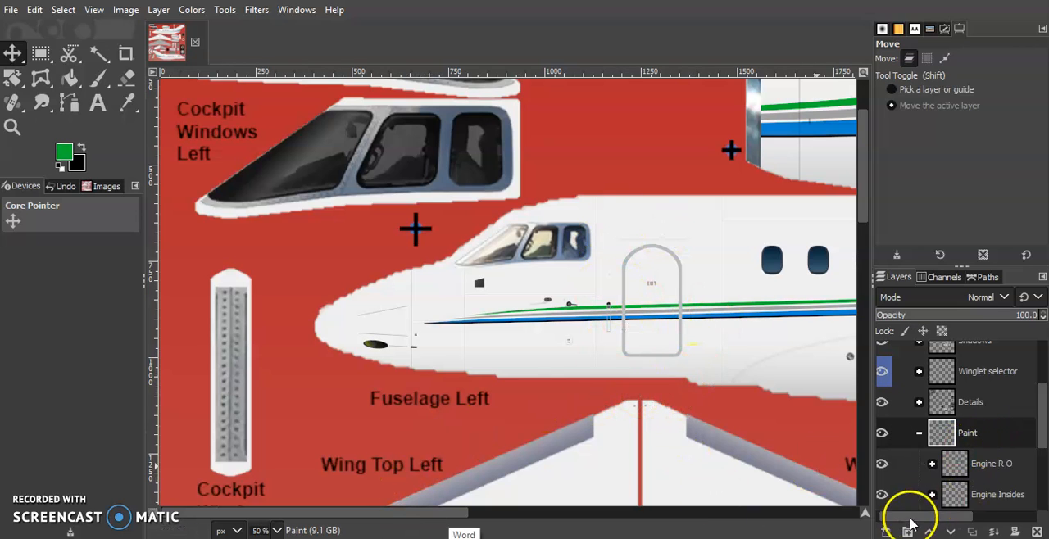
click(886, 532)
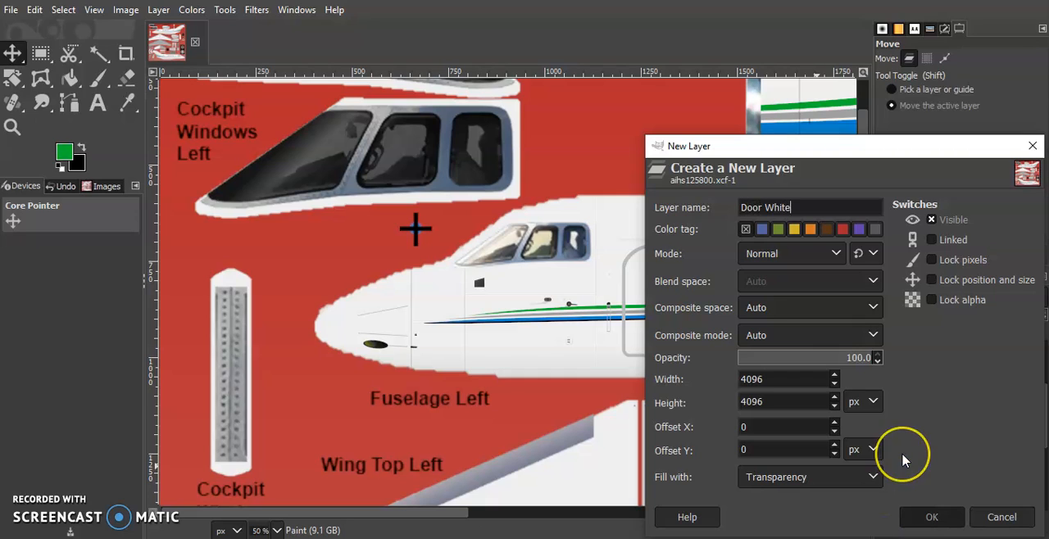
key(Return)
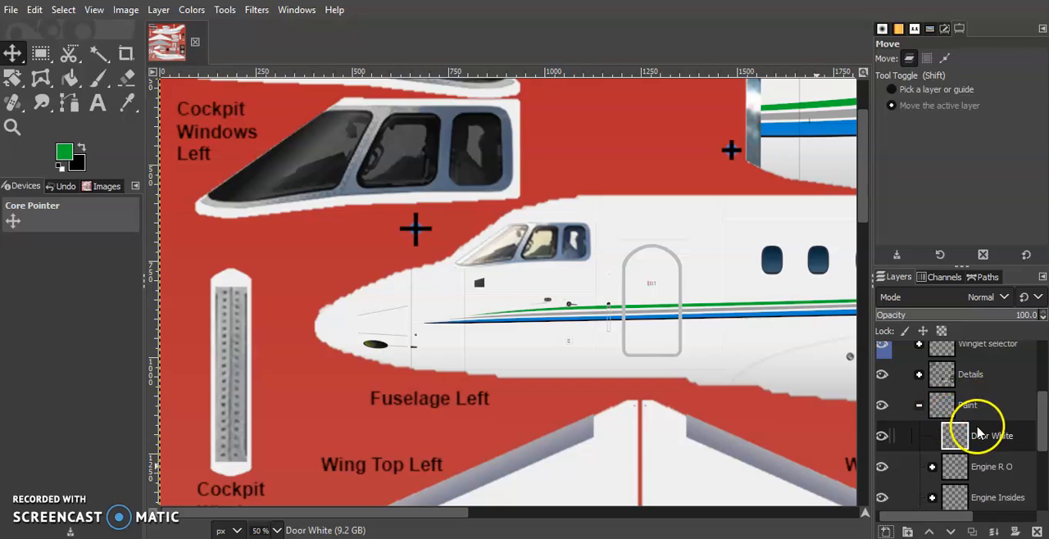
Create a selection from the Pax door path and return to the Door White layer.
click(982, 278)
scroll(974, 375, down, 5)
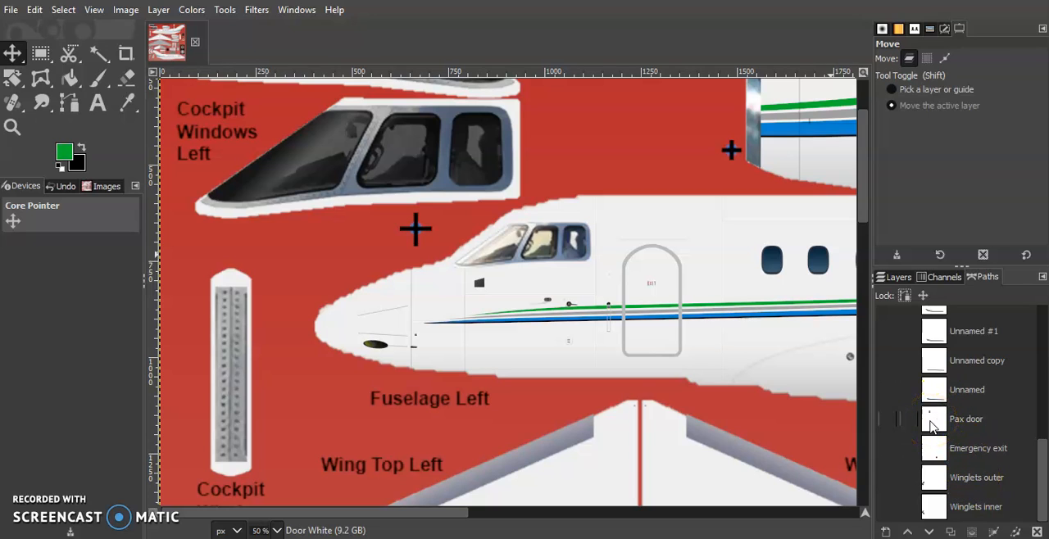
right_click(932, 425)
click(897, 21)
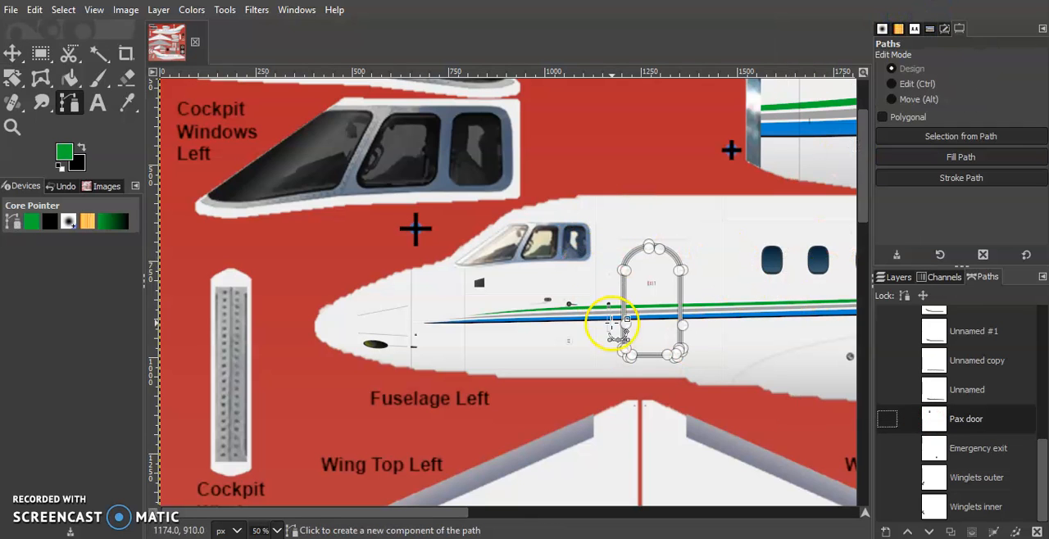
scroll(674, 306, right, 10)
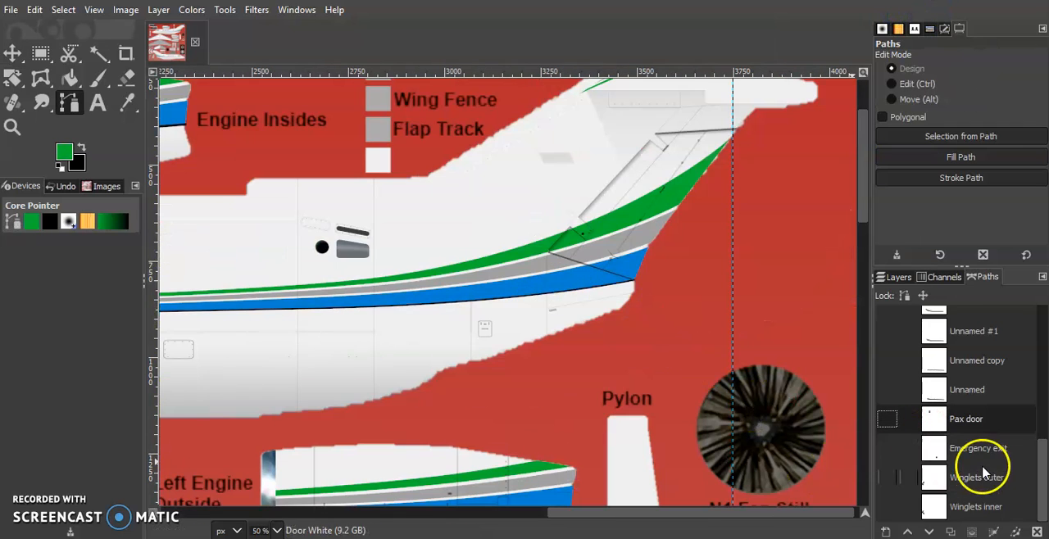
scroll(461, 323, left, 8)
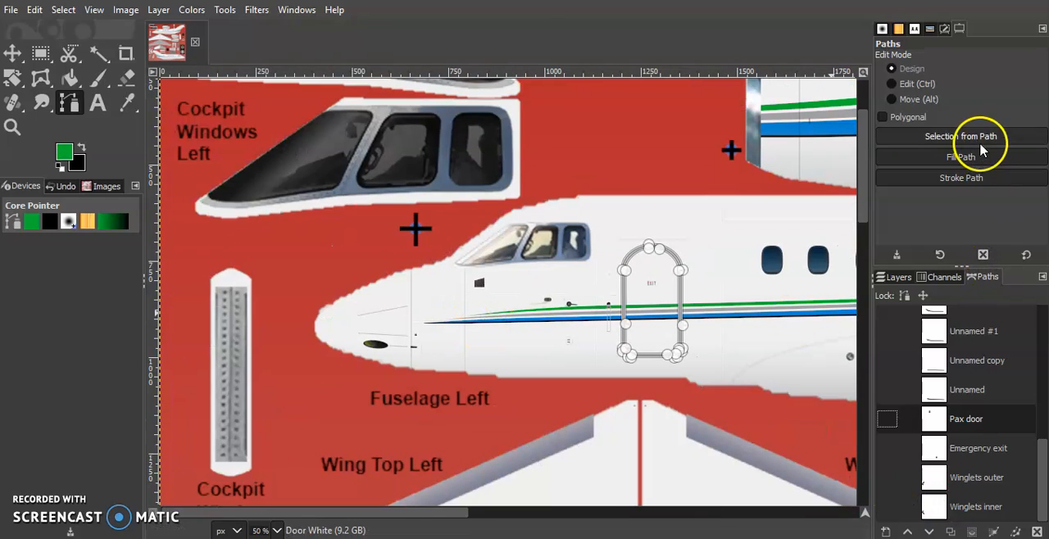
click(962, 139)
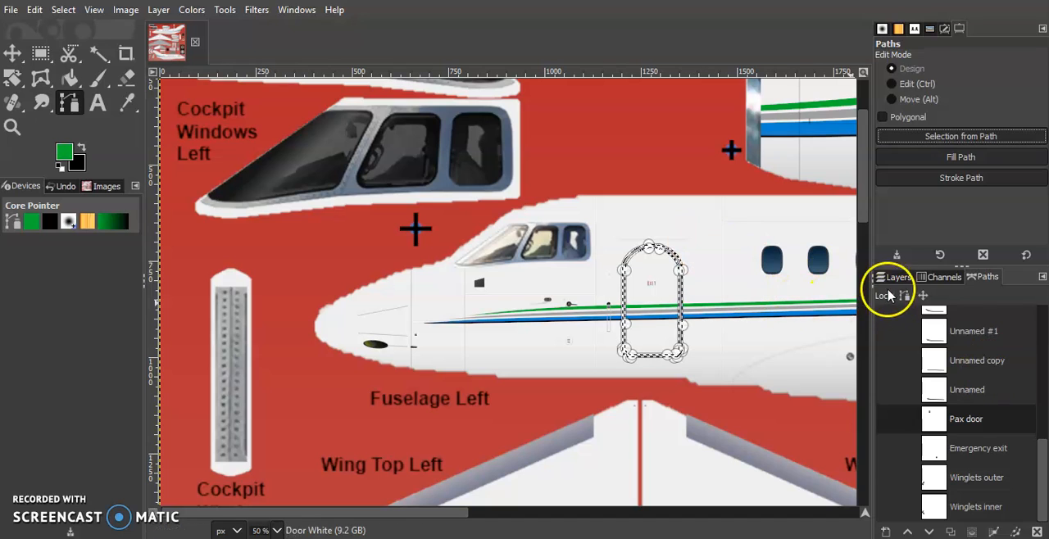
click(895, 277)
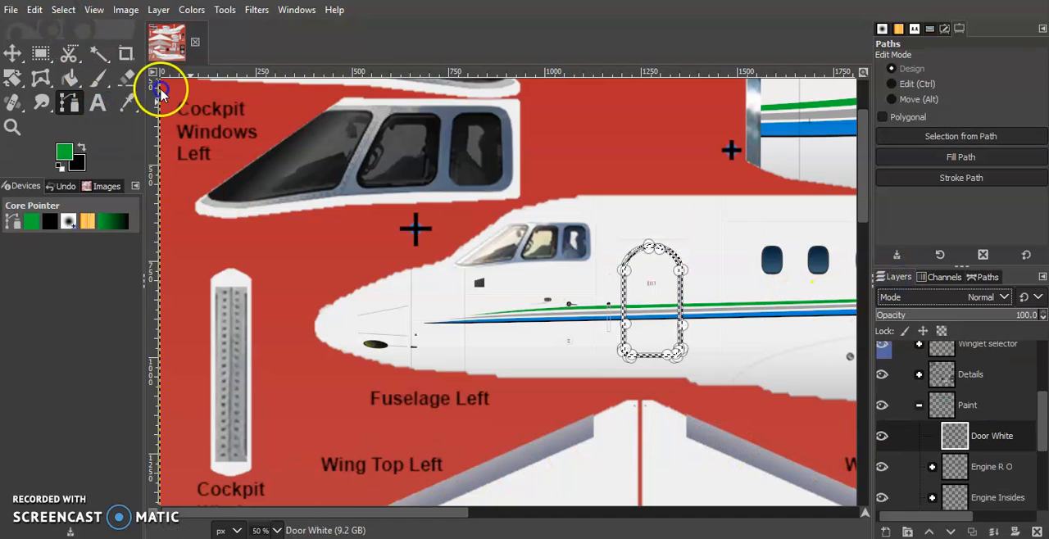
View the door at 100 % and set the foreground colour to the fuselage's off-white, f0f0f0, sampled from inside the door.
click(277, 529)
click(270, 440)
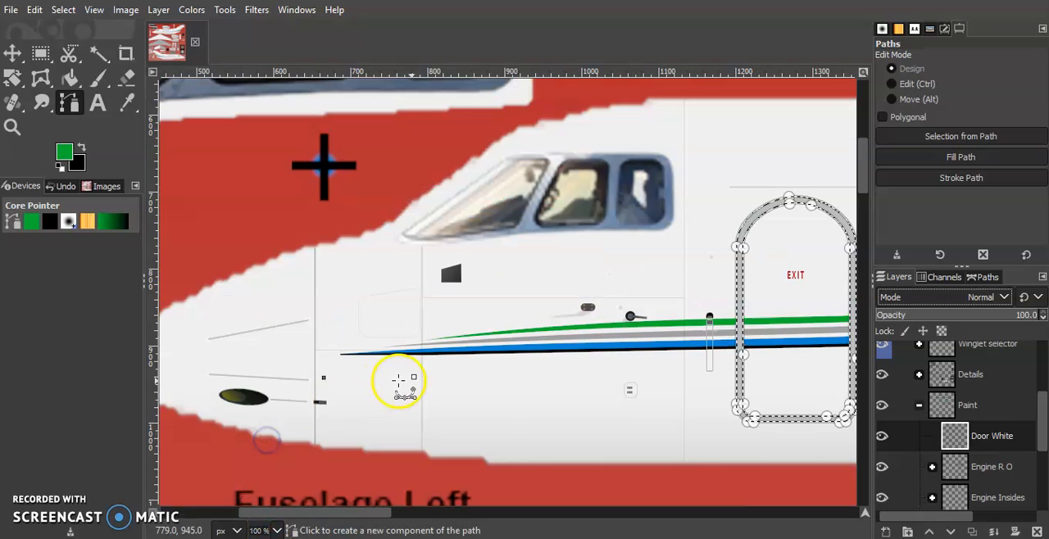
scroll(398, 382, right, 5)
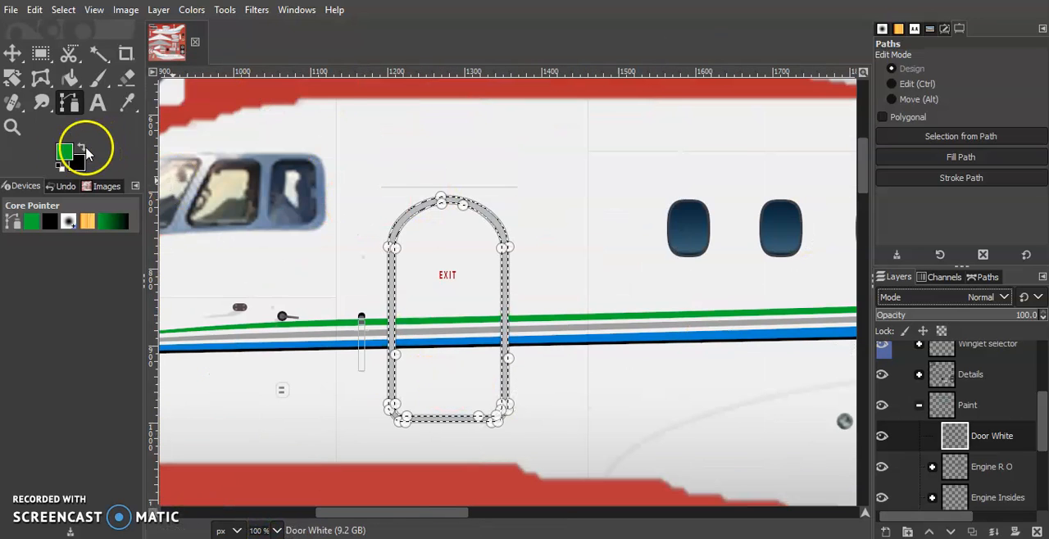
click(69, 152)
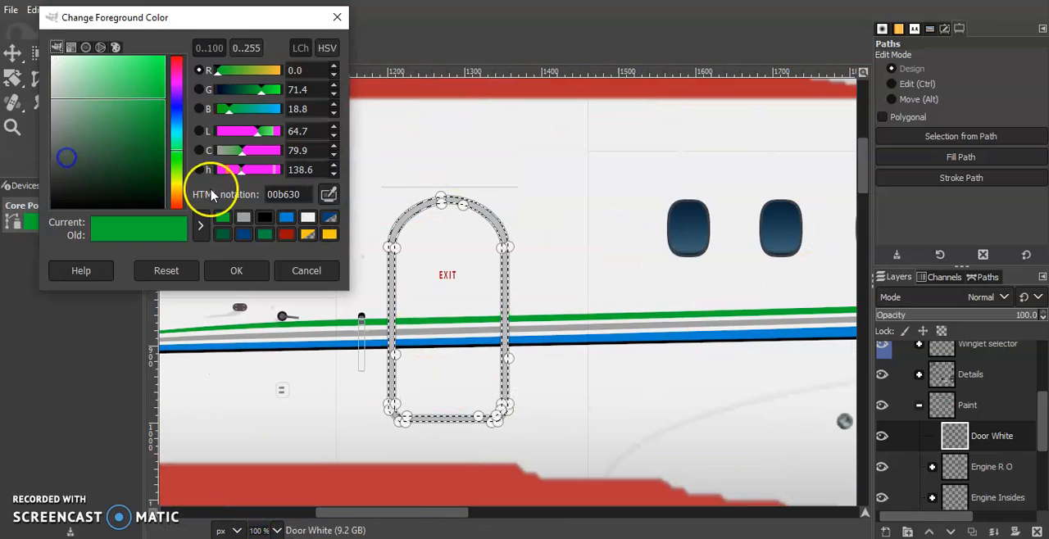
click(422, 292)
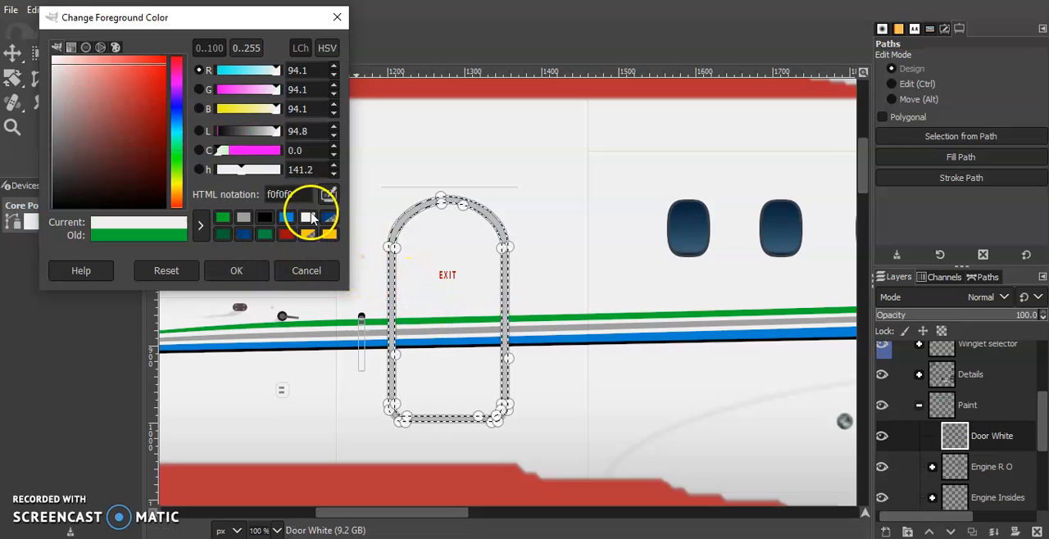
click(246, 270)
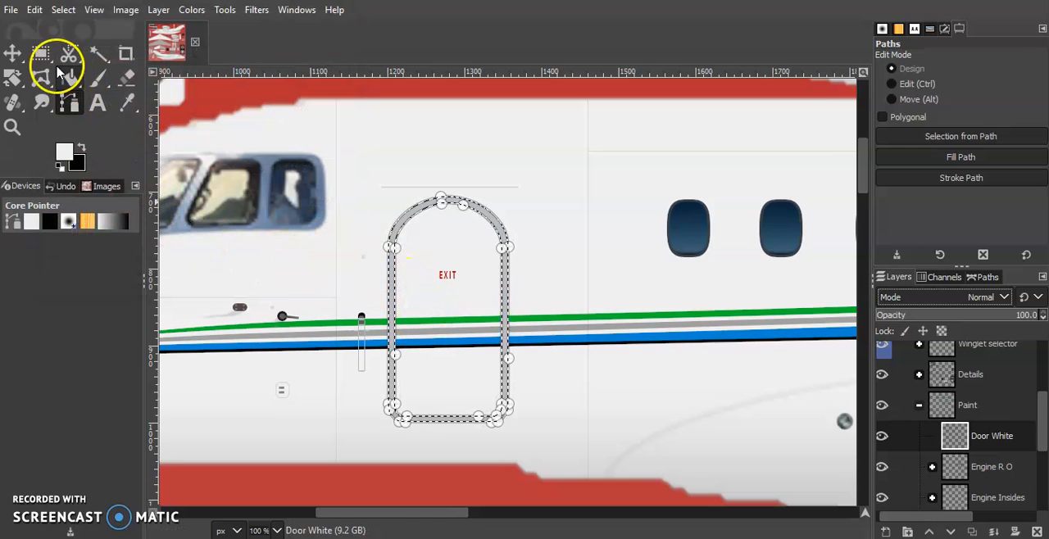
Grow the passenger door selection by 5 px and fill it with the off-white foreground colour on the Door White layer.
click(65, 9)
click(99, 221)
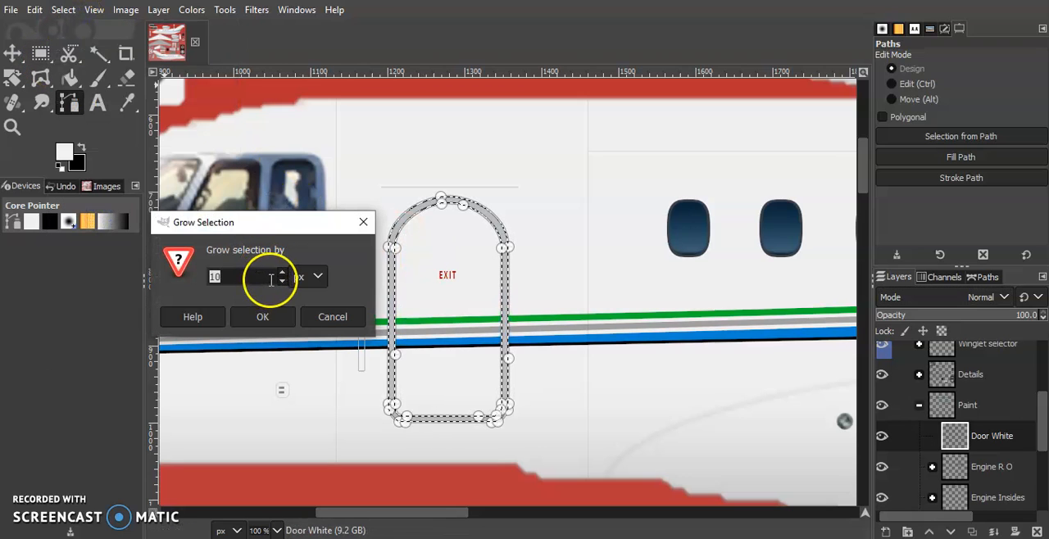
click(282, 282)
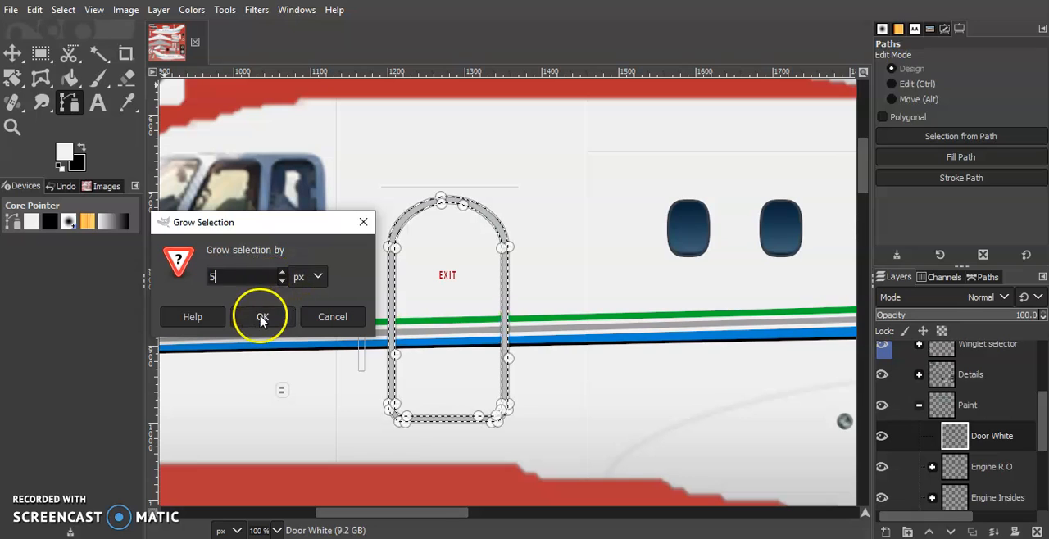
click(262, 317)
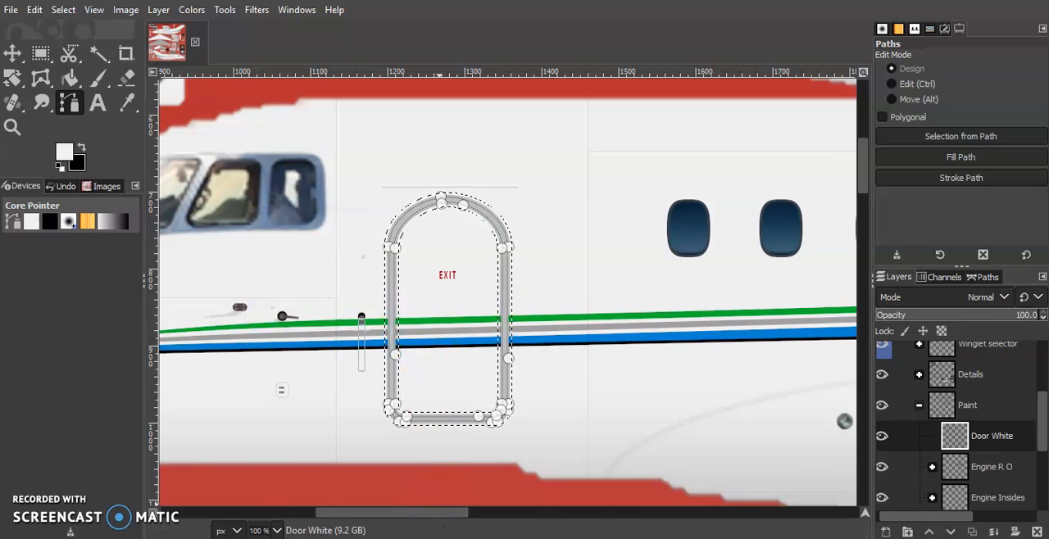
key(alt+Tab)
key(alt+Tab)
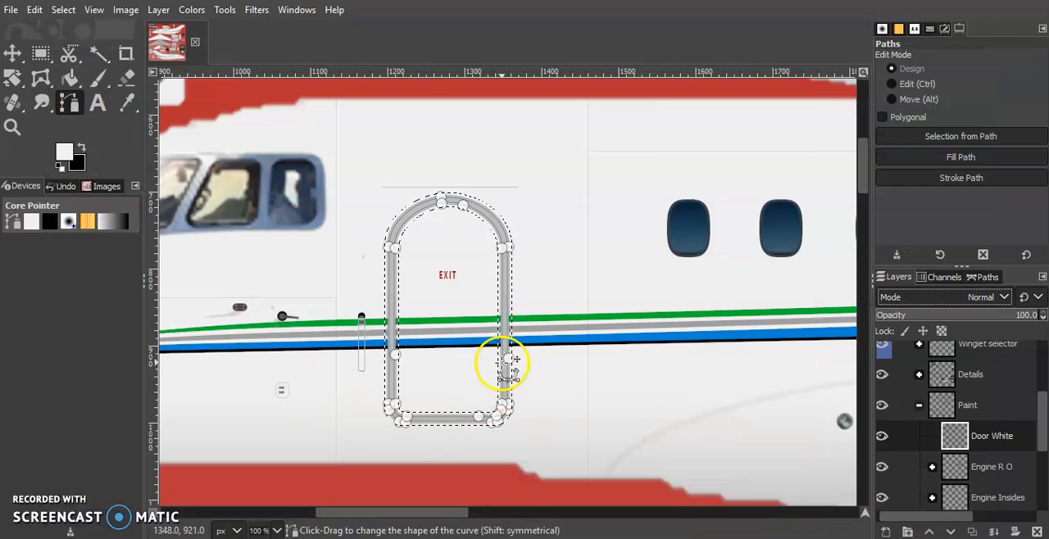
click(70, 88)
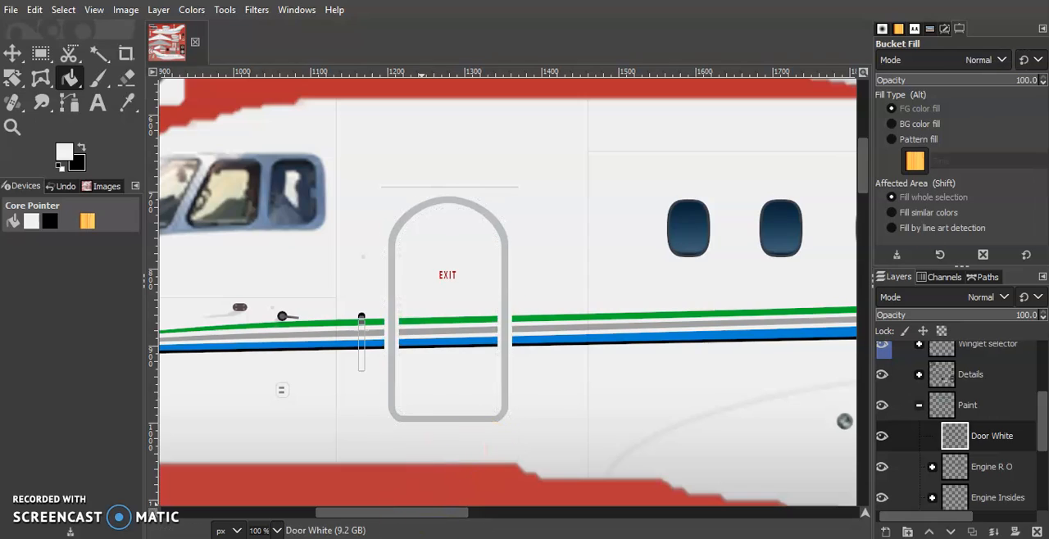
Compare the passenger door's white border with the emergency exit surround in the Flickr photo, and return to GIMP.
click(403, 538)
click(403, 538)
click(417, 538)
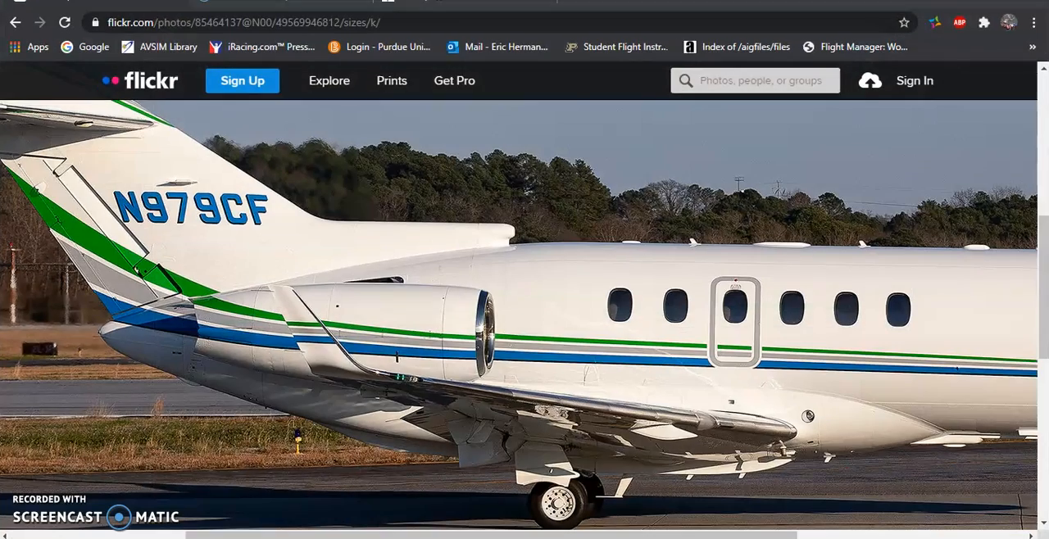
click(417, 537)
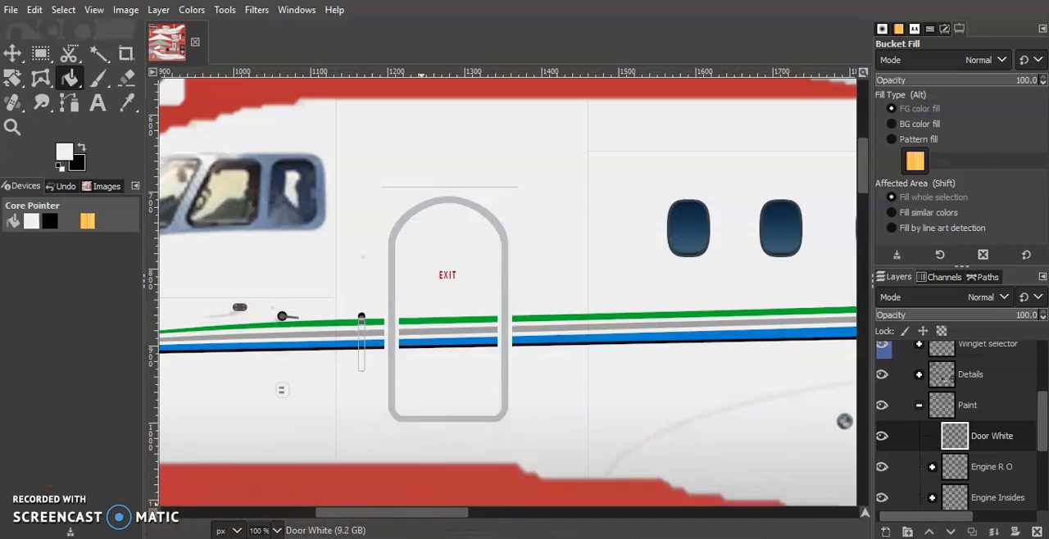
click(420, 538)
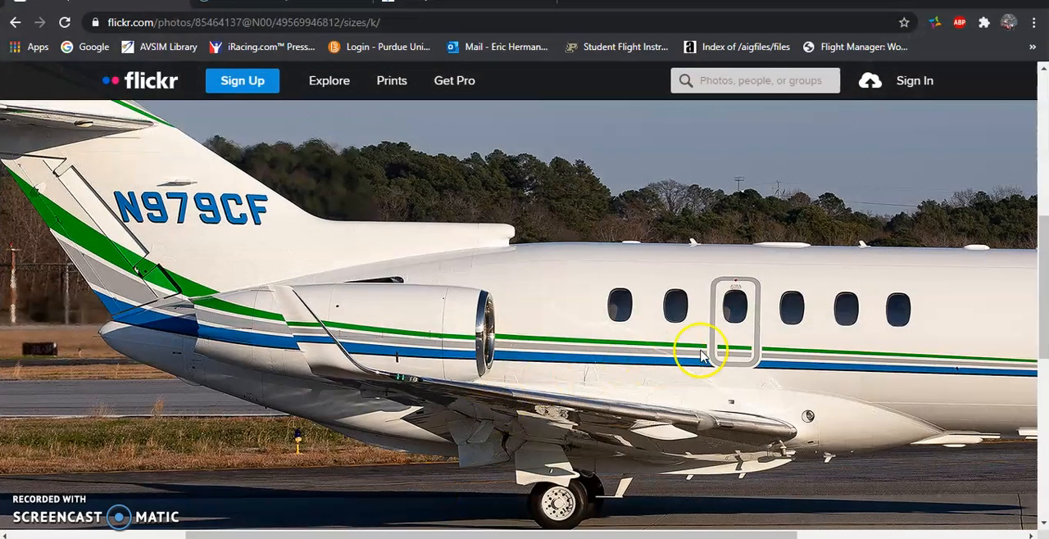
scroll(556, 420, right, 4)
scroll(553, 422, left, 3)
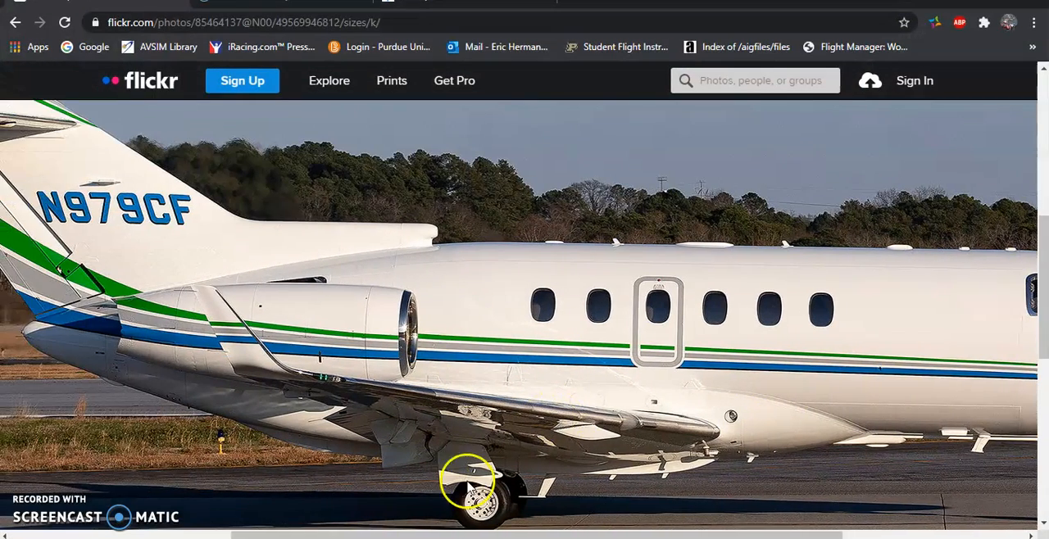
click(420, 538)
Create a selection from the Emergency exit path on the right side of the fuselage.
scroll(492, 334, right, 10)
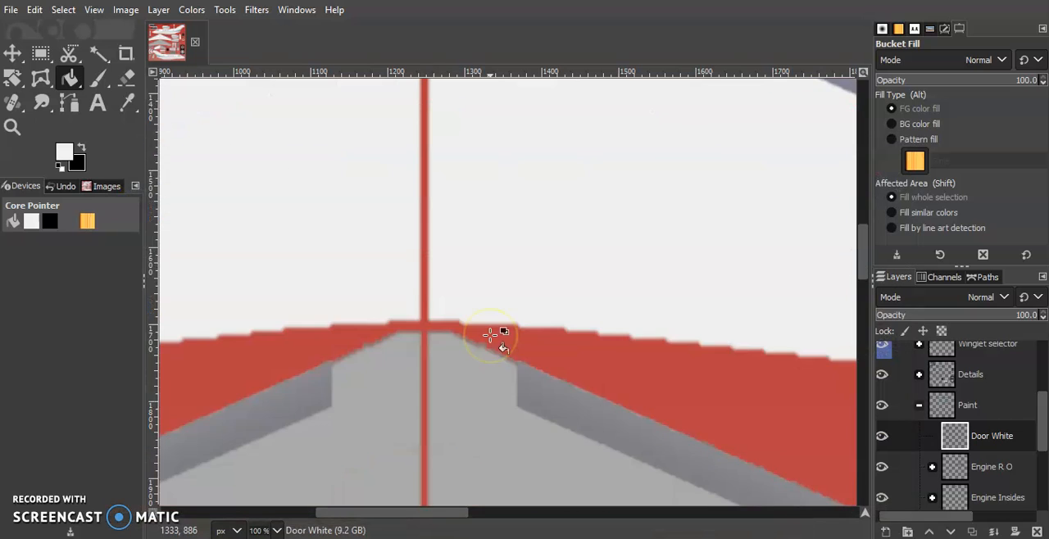
scroll(490, 334, down, 15)
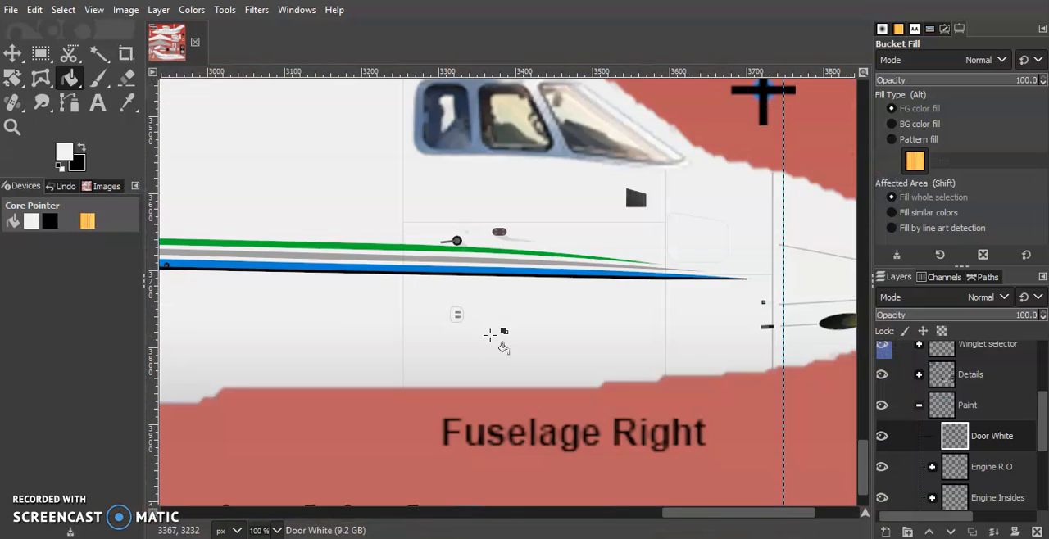
scroll(490, 335, down, 5)
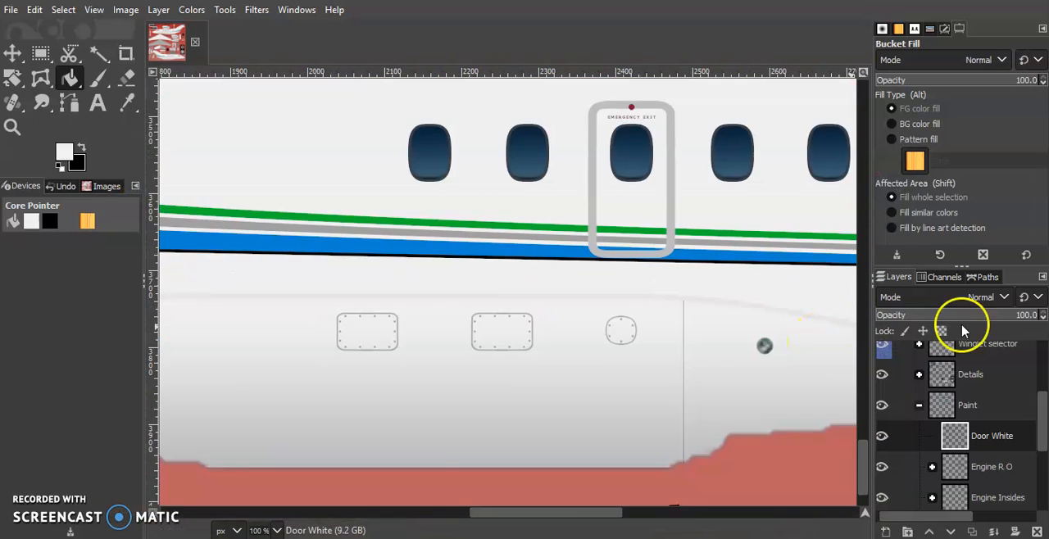
click(984, 277)
right_click(973, 454)
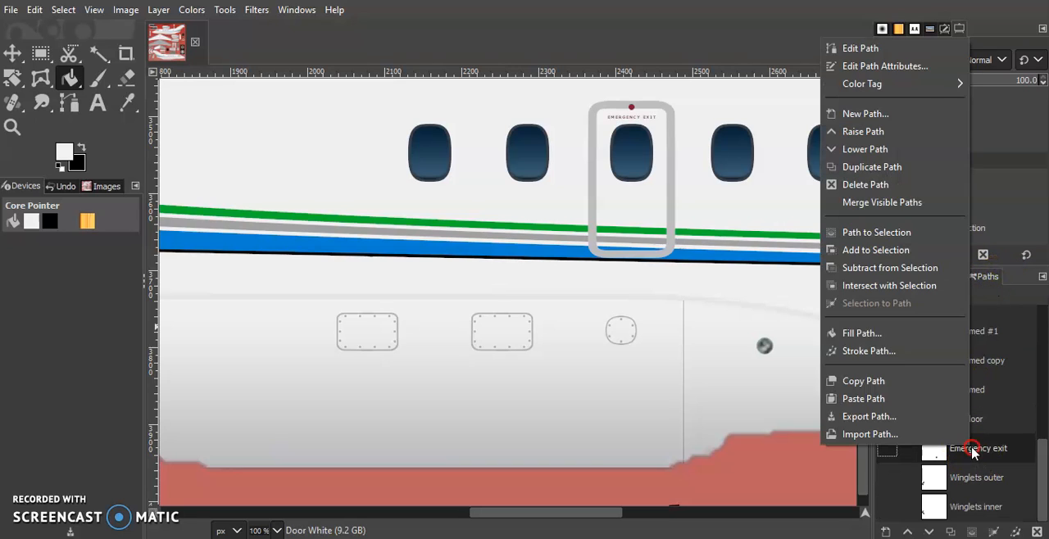
click(860, 48)
click(961, 136)
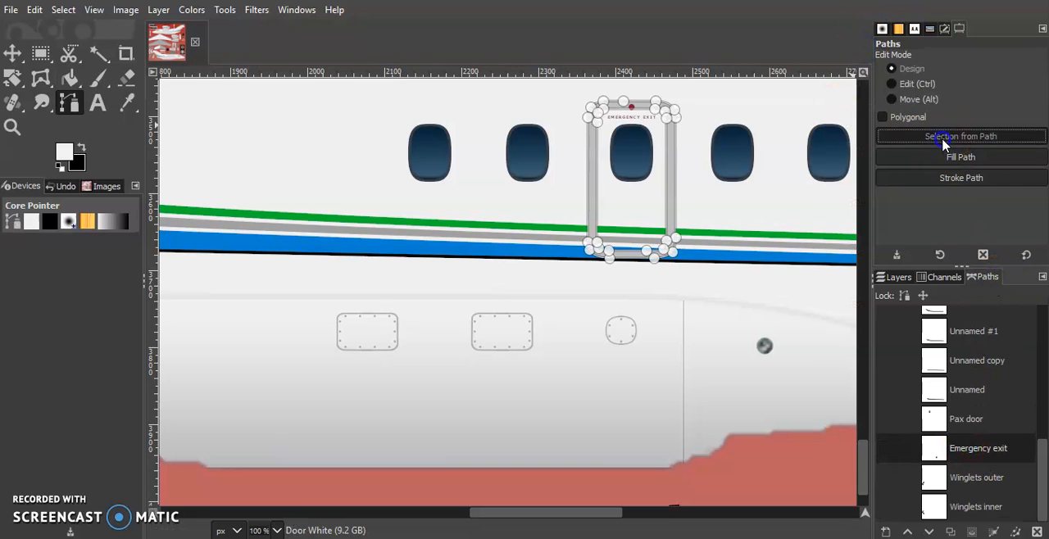
Grow the emergency exit selection by 5 px, fill it with the off-white foreground colour on the Door White layer, and deselect.
click(65, 10)
click(92, 217)
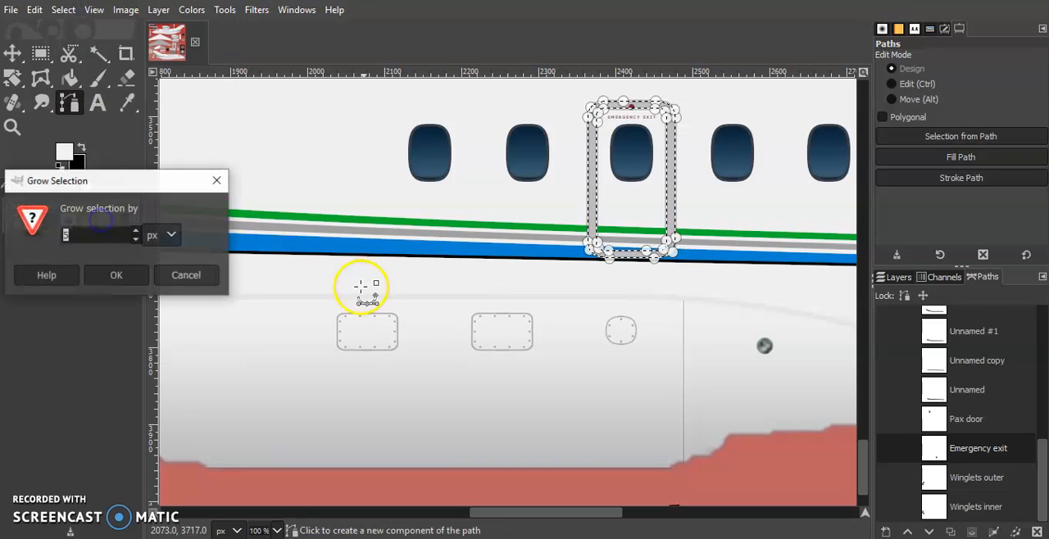
click(137, 277)
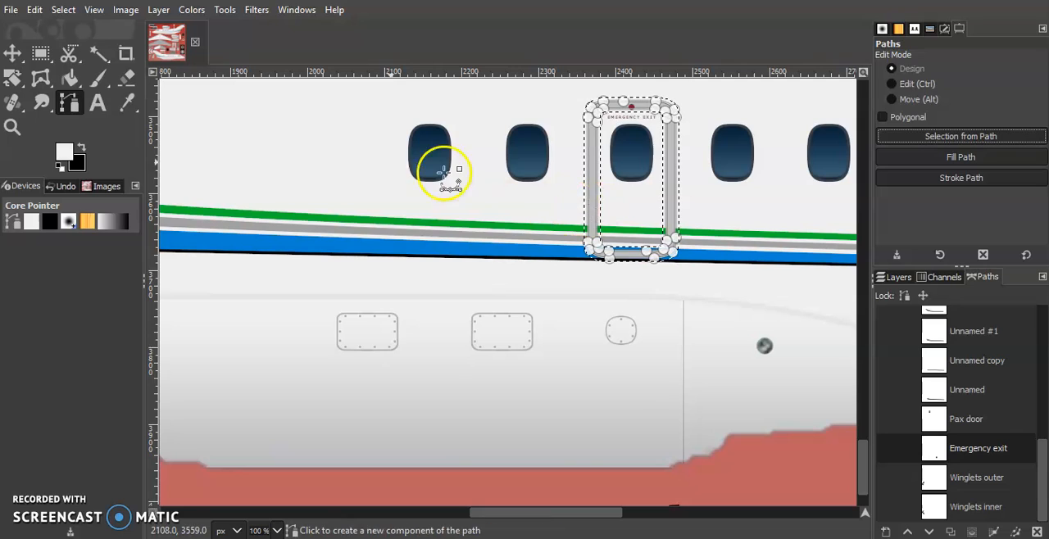
click(71, 80)
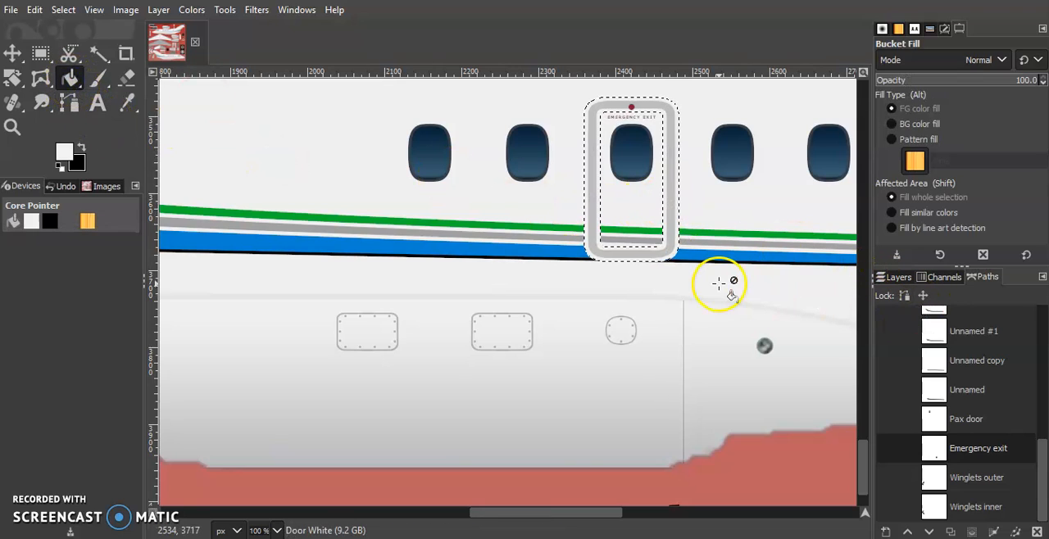
key(ctrl+shift)
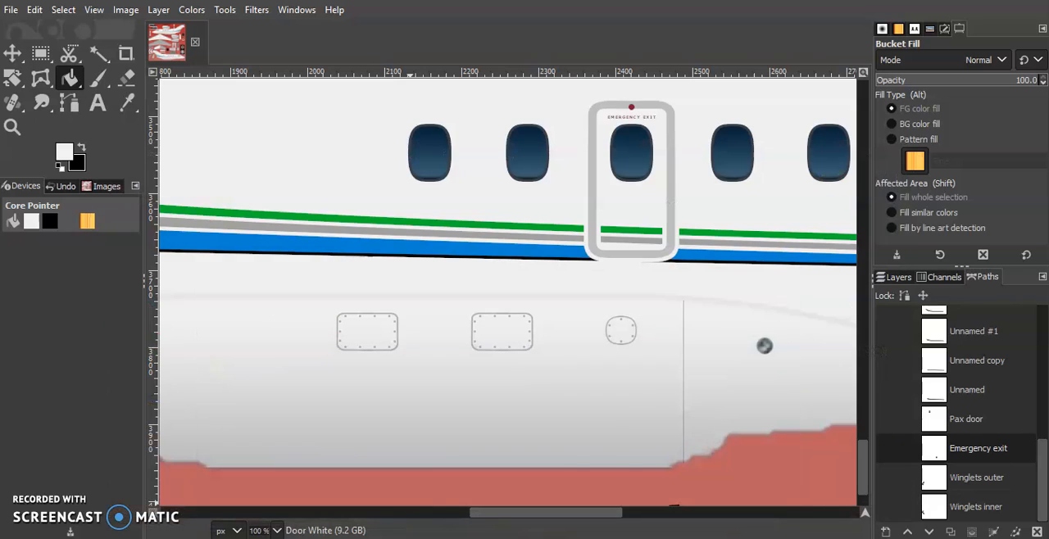
Open the Pax door path for editing around the passenger door on the left side of the fuselage.
scroll(604, 423, up, 15)
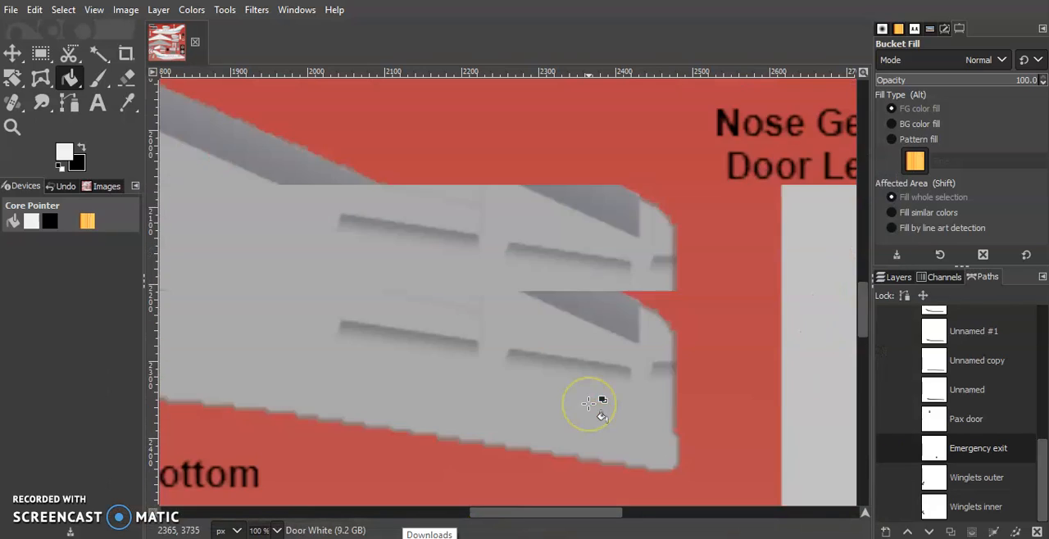
scroll(590, 403, up, 10)
scroll(590, 403, left, 8)
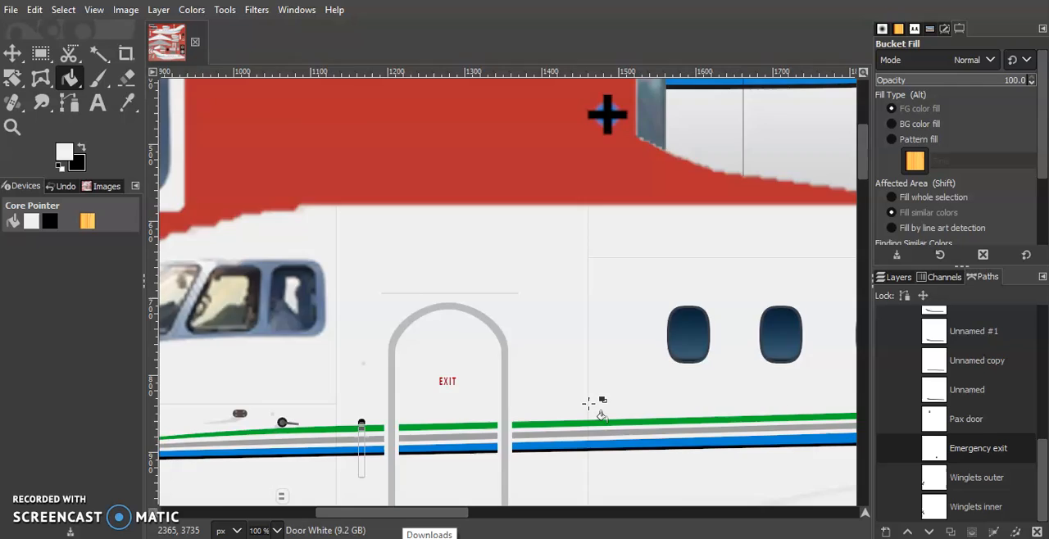
scroll(590, 403, up, 5)
scroll(591, 403, right, 5)
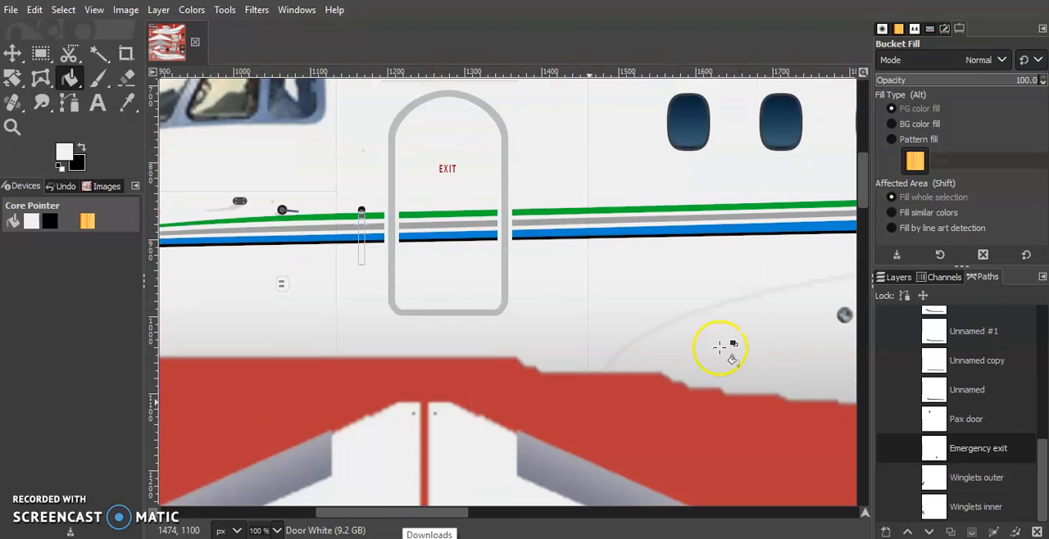
right_click(955, 443)
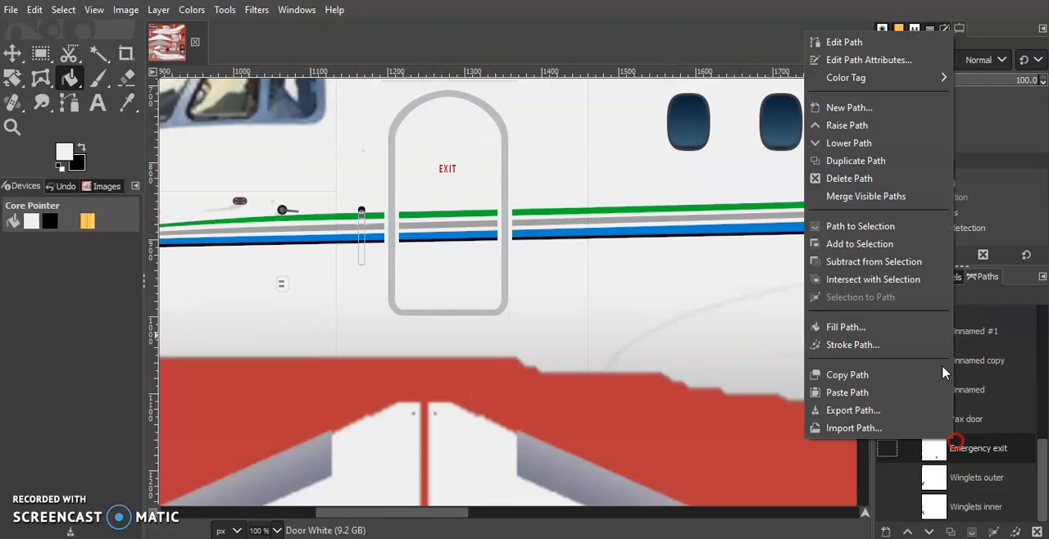
click(988, 420)
right_click(989, 420)
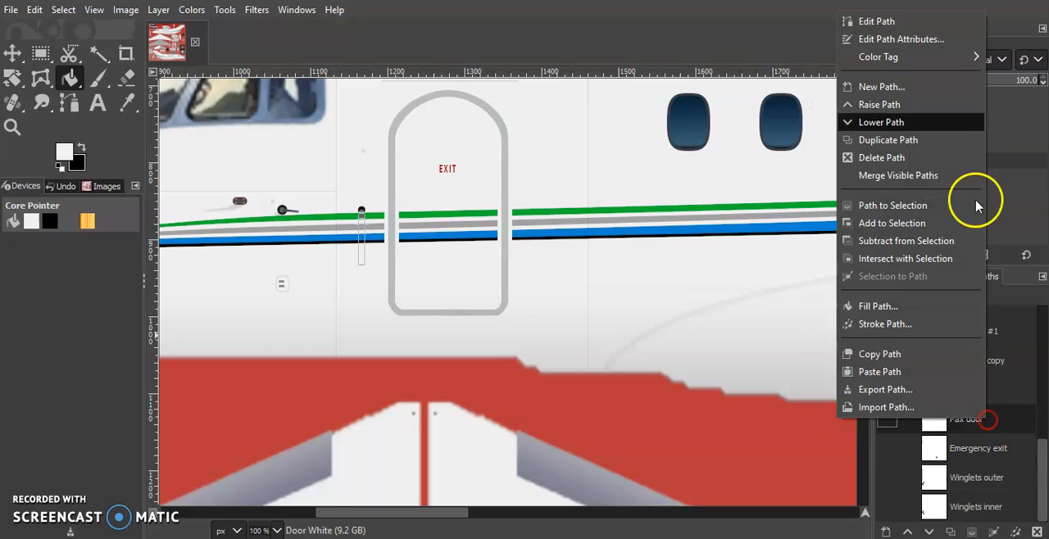
click(878, 21)
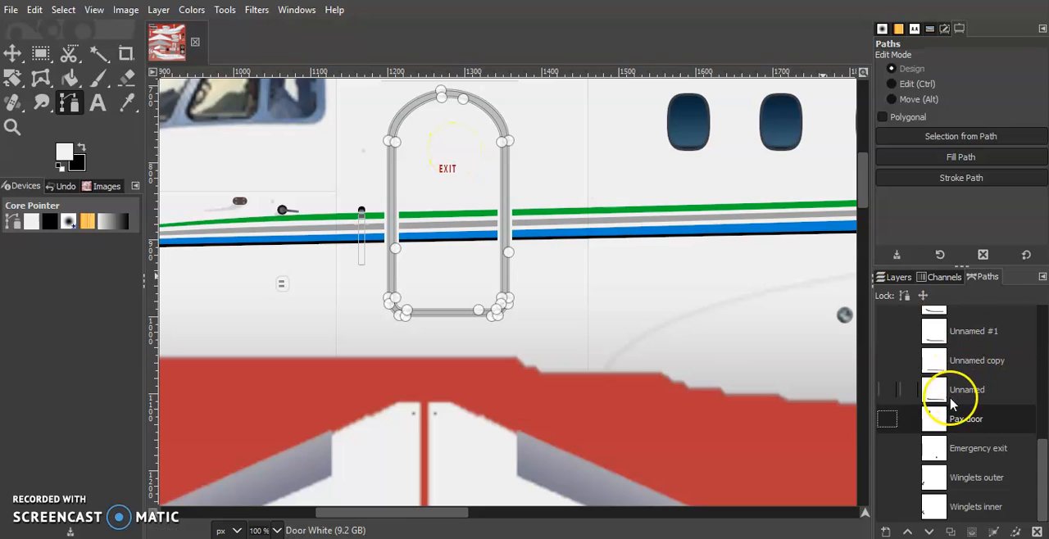
Return to the layer list, select the Paint layer group and collapse it.
scroll(942, 393, up, 3)
click(902, 279)
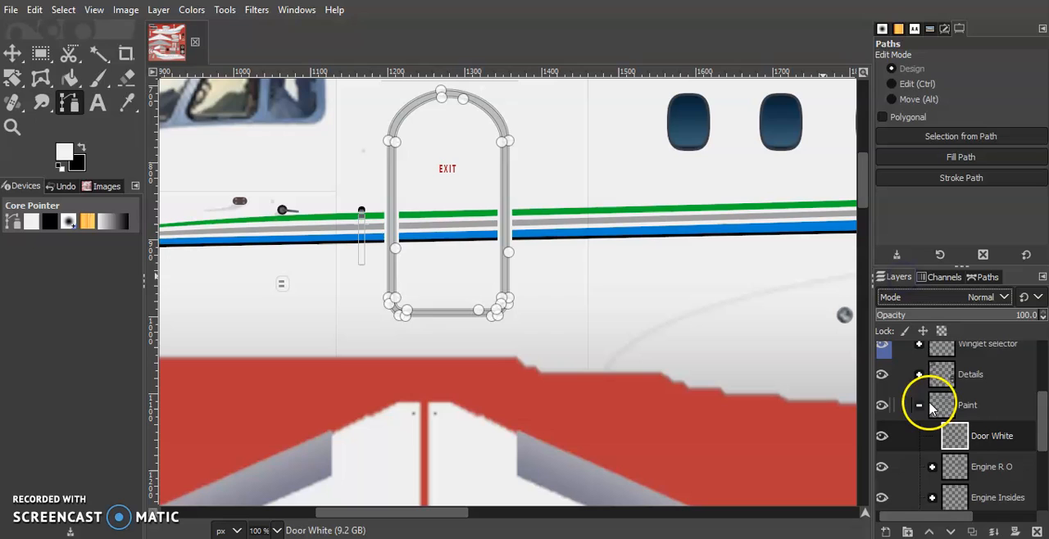
click(956, 410)
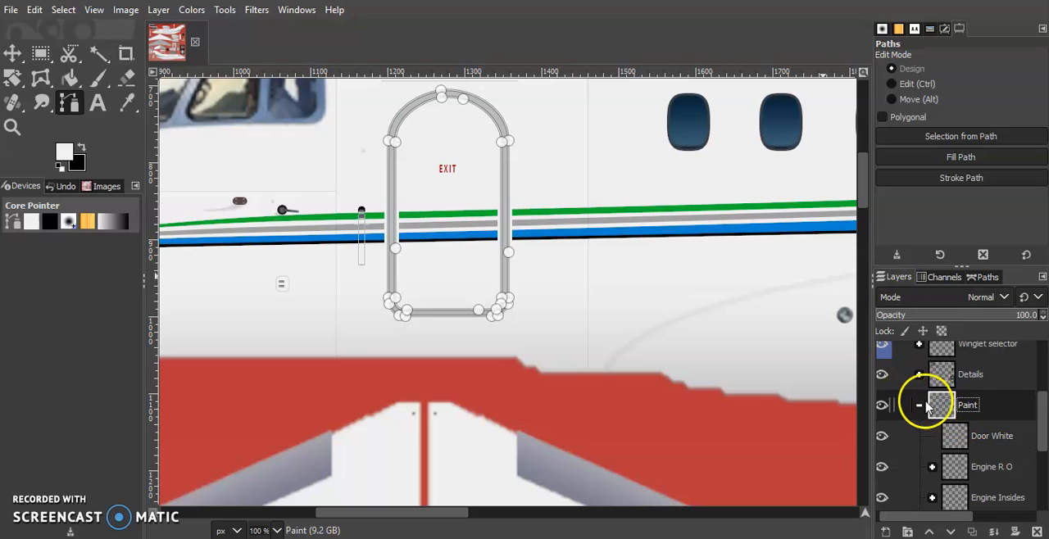
click(921, 406)
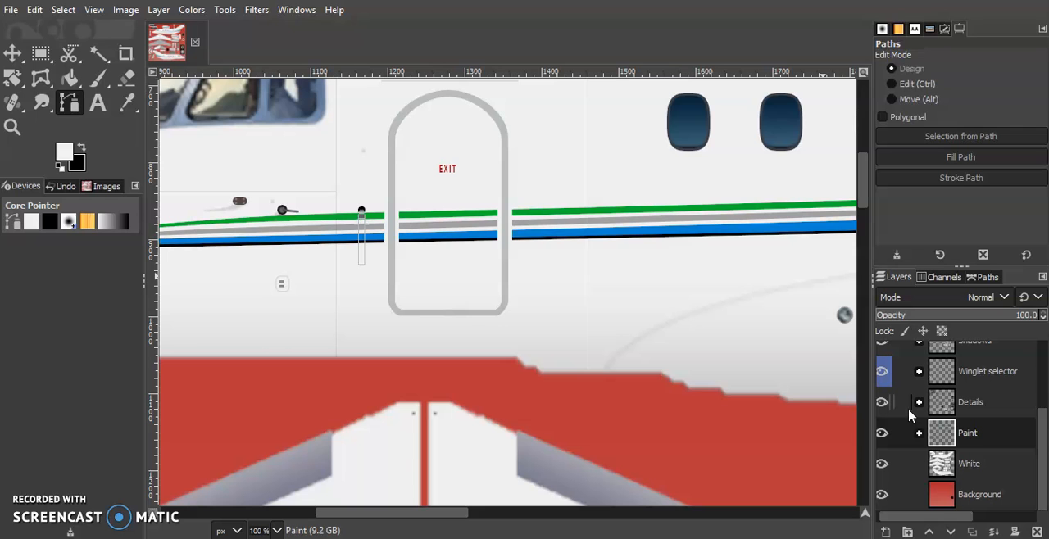
Examine the door borders and the stripes on both fuselage sides, the engines and the tail, with the view at 50 %.
scroll(493, 270, down, 20)
scroll(493, 271, up, 1)
scroll(493, 271, down, 2)
scroll(493, 271, right, 15)
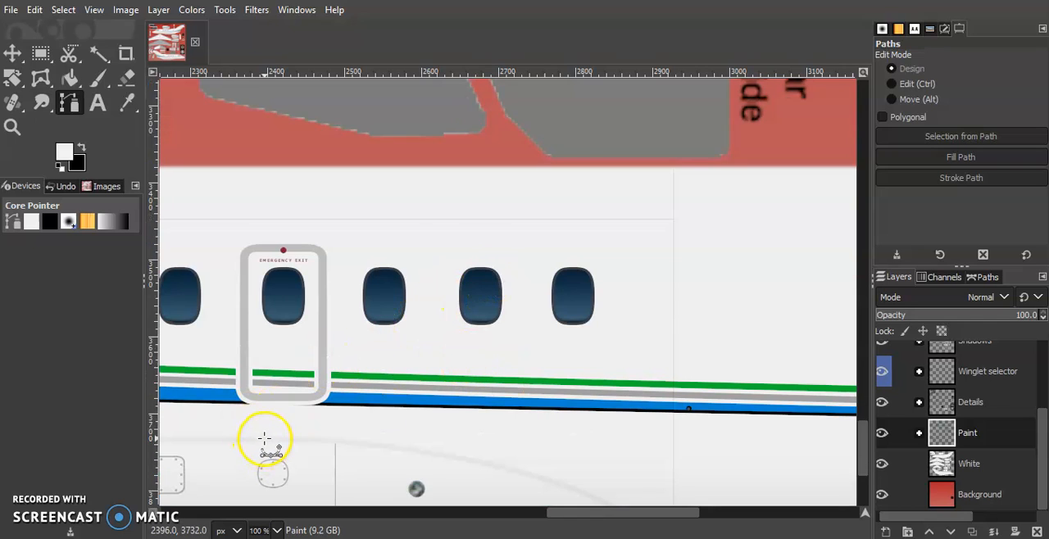
scroll(273, 436, up, 10)
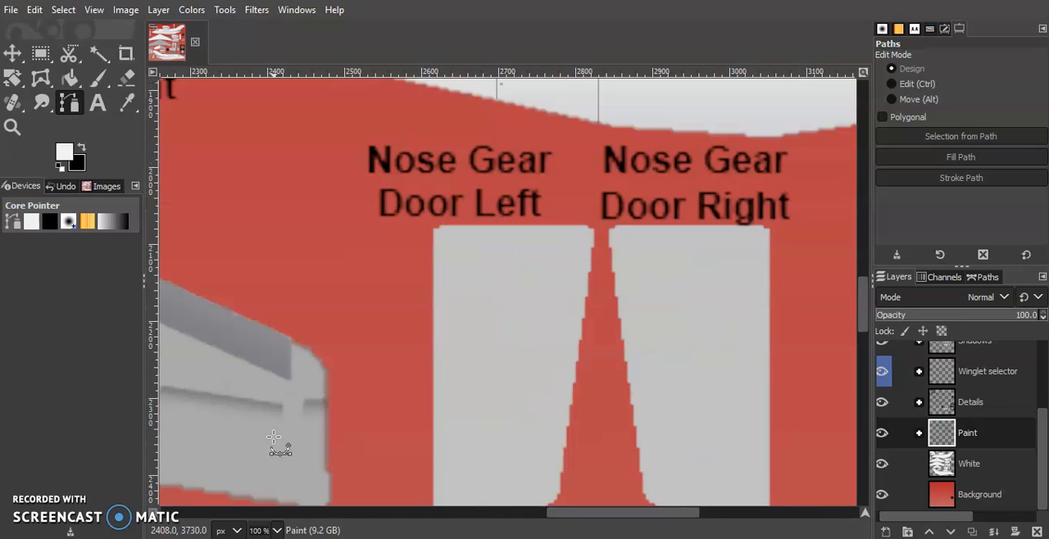
click(282, 530)
click(276, 468)
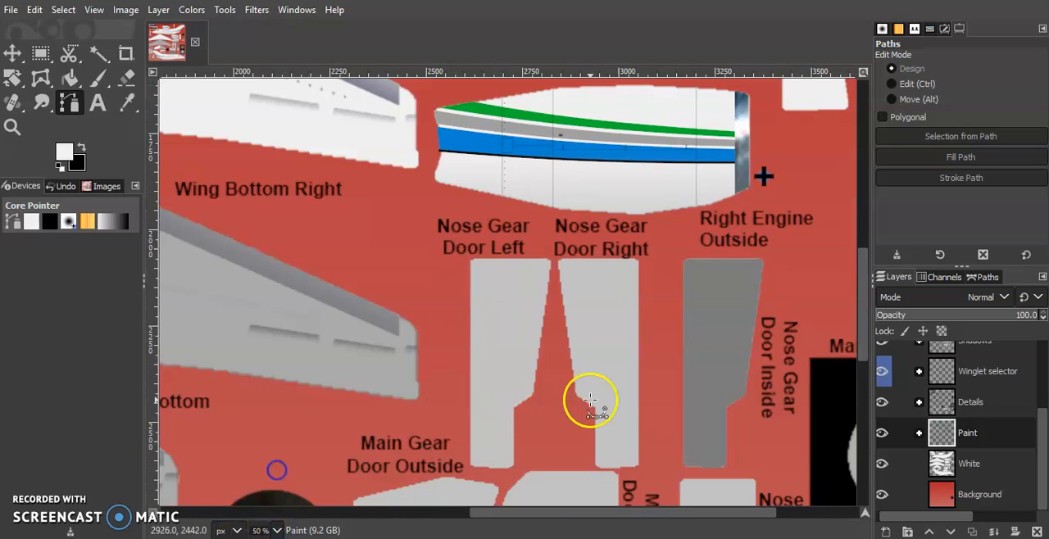
scroll(590, 399, up, 10)
scroll(593, 399, left, 10)
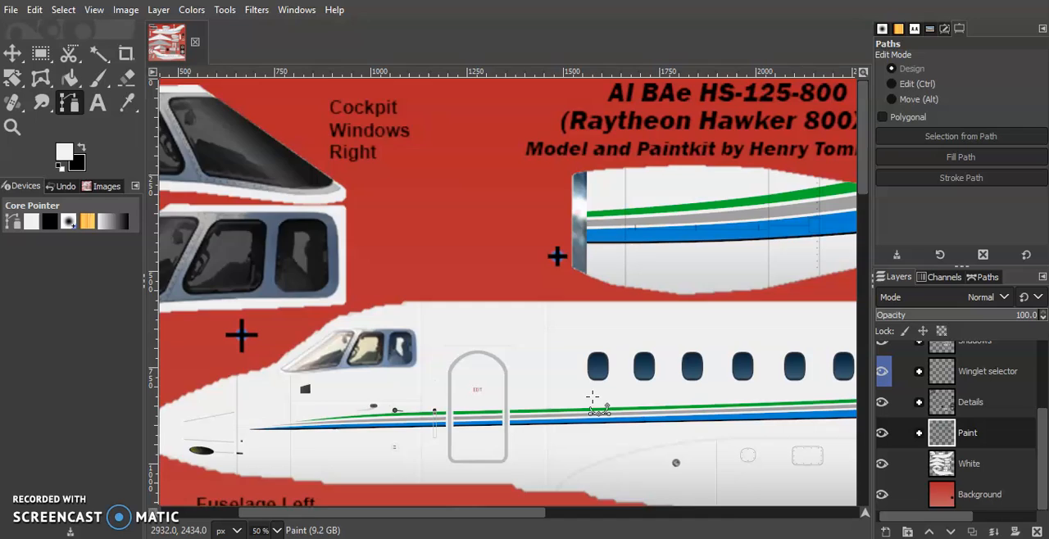
scroll(592, 398, right, 12)
click(539, 286)
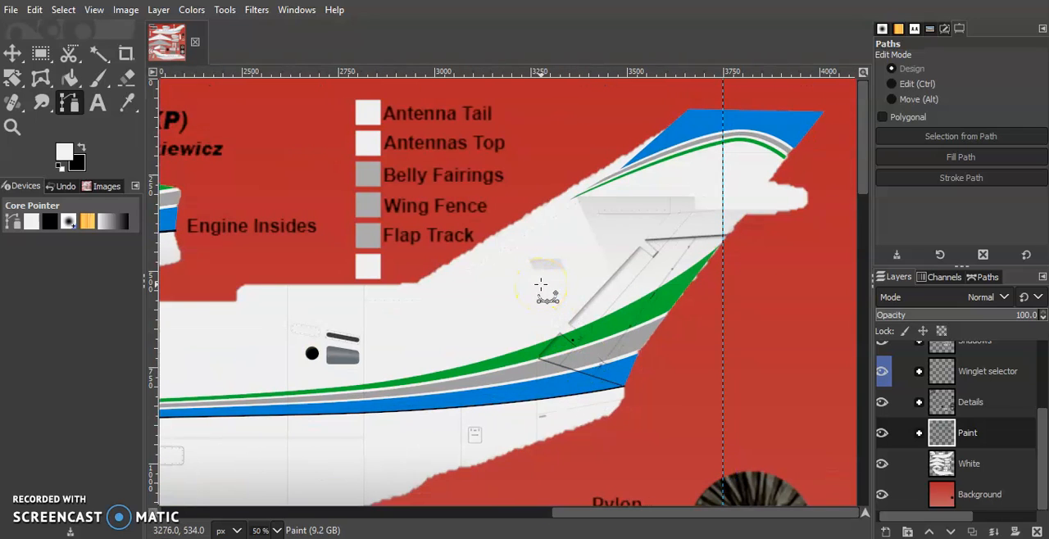
scroll(541, 285, left, 10)
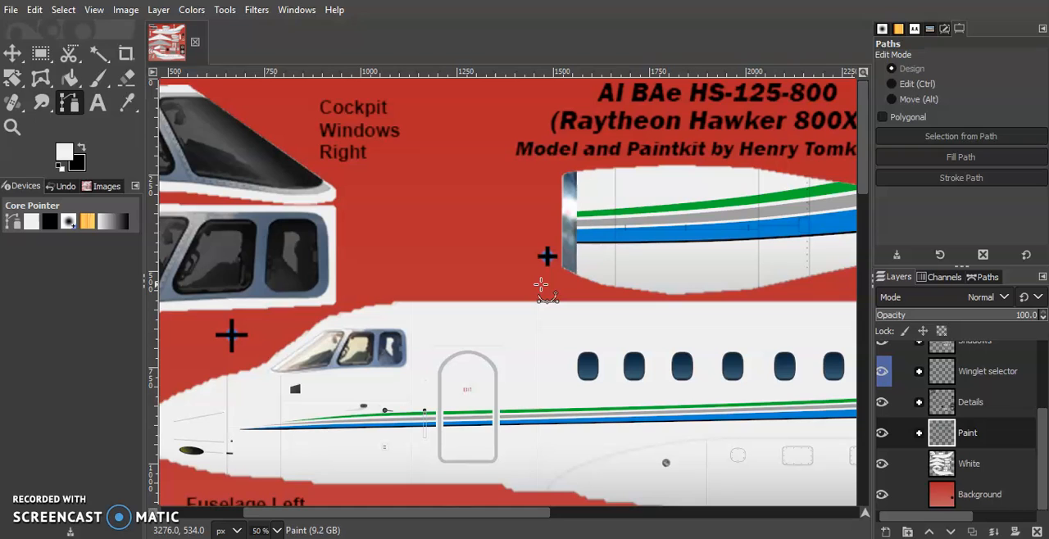
scroll(541, 285, down, 5)
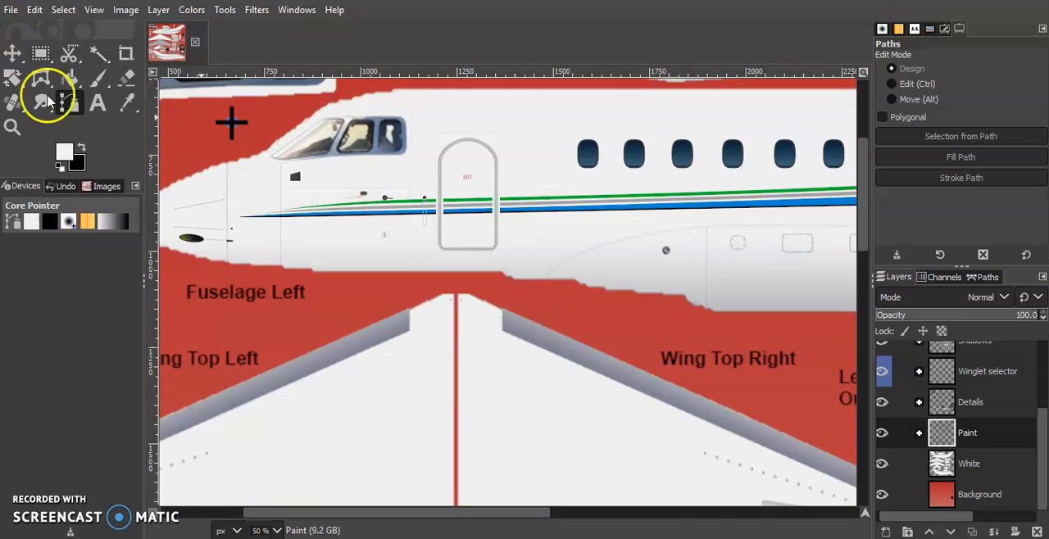